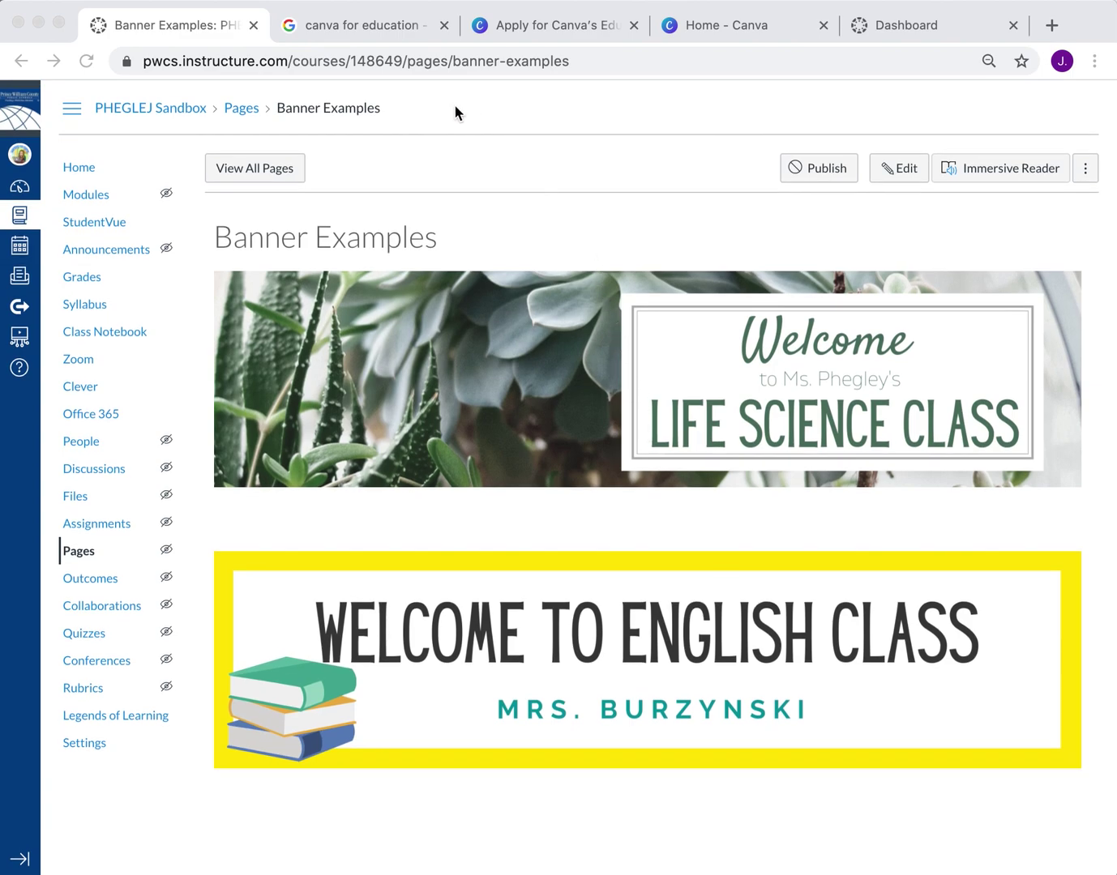
# Step: Go back to the Google results and open the 'Apply for Canva's Education program' article
pyautogui.click(378, 25)
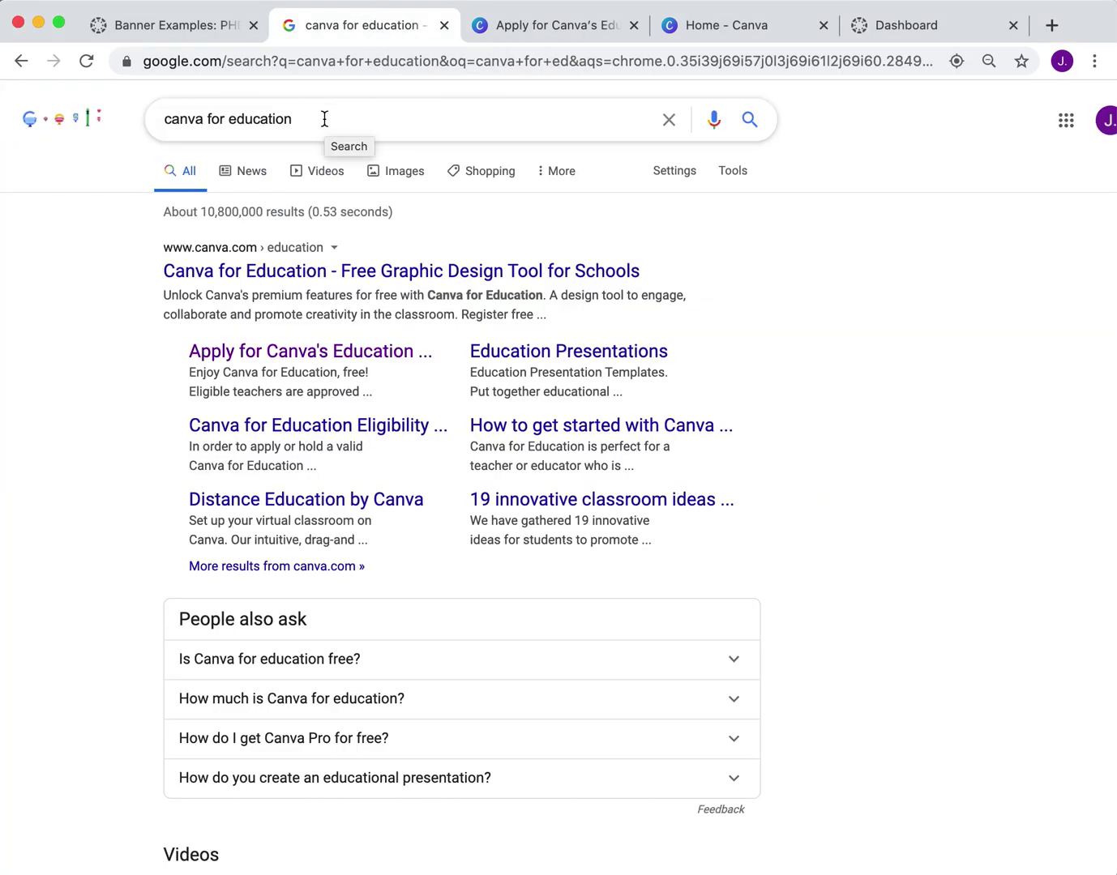
pyautogui.click(318, 353)
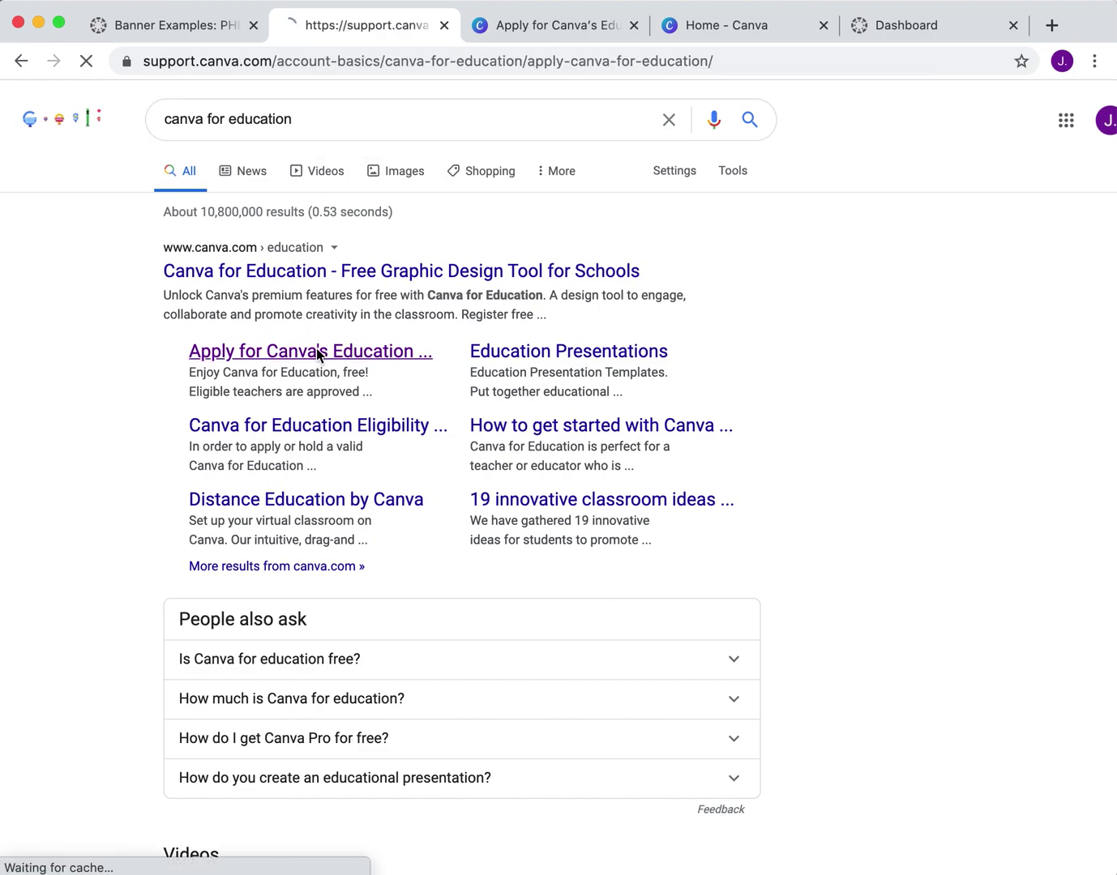
# Step: Scroll to the application form, highlight the proof-of-teaching requirement, then switch to the other Canva tab
pyautogui.scroll(-9, 606, 384)
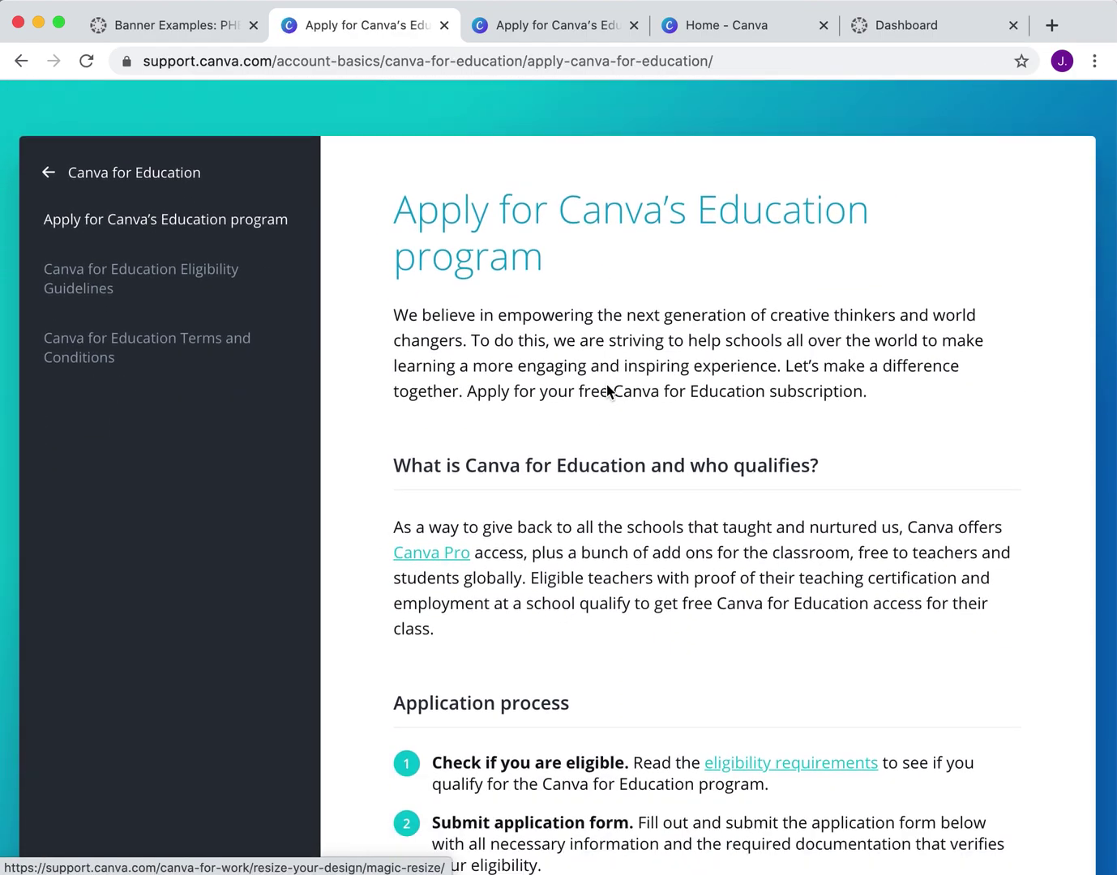
pyautogui.scroll(-4, 607, 392)
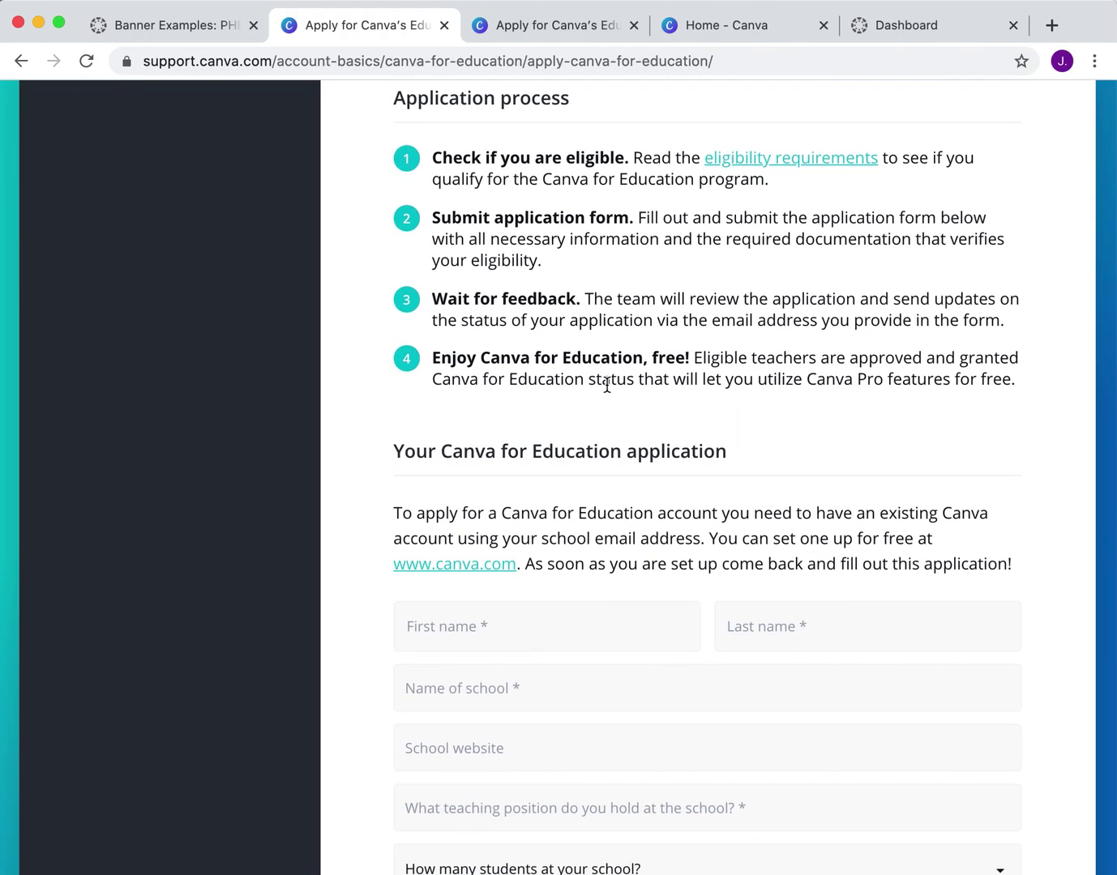
pyautogui.scroll(-8, 606, 385)
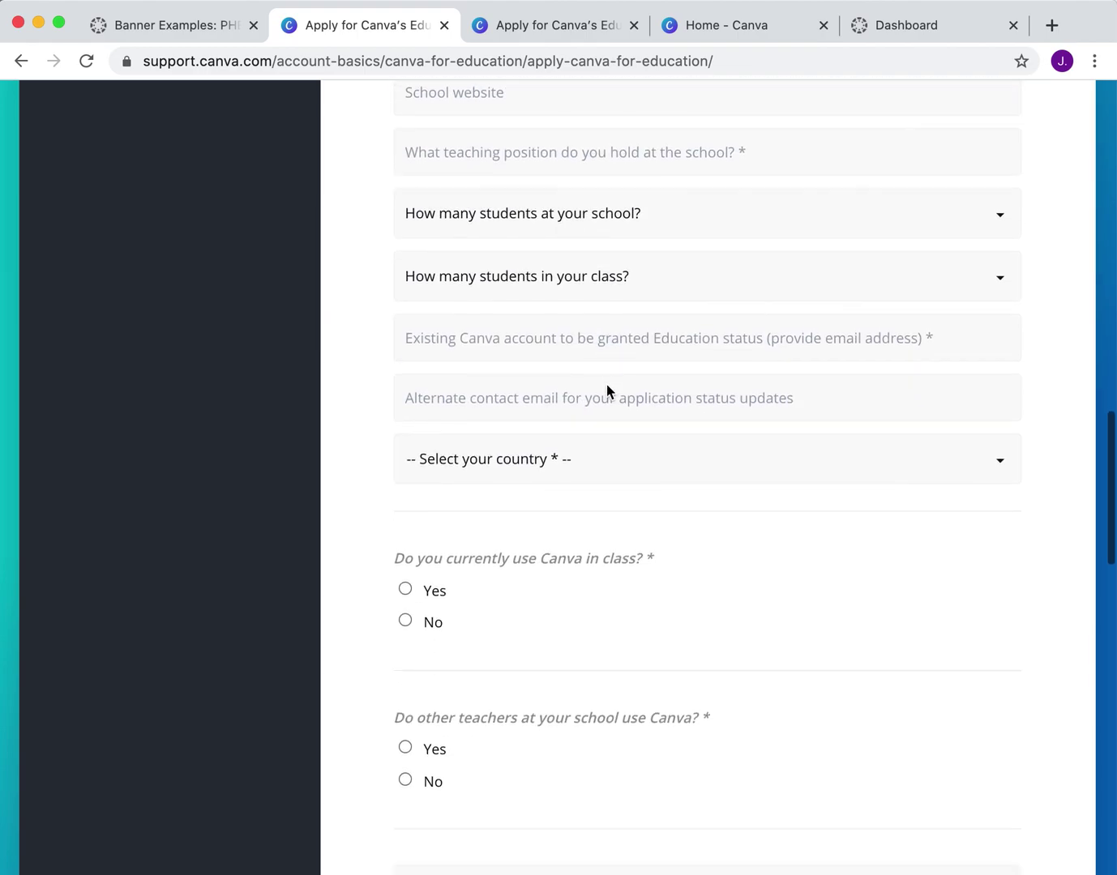
pyautogui.scroll(-10, 608, 384)
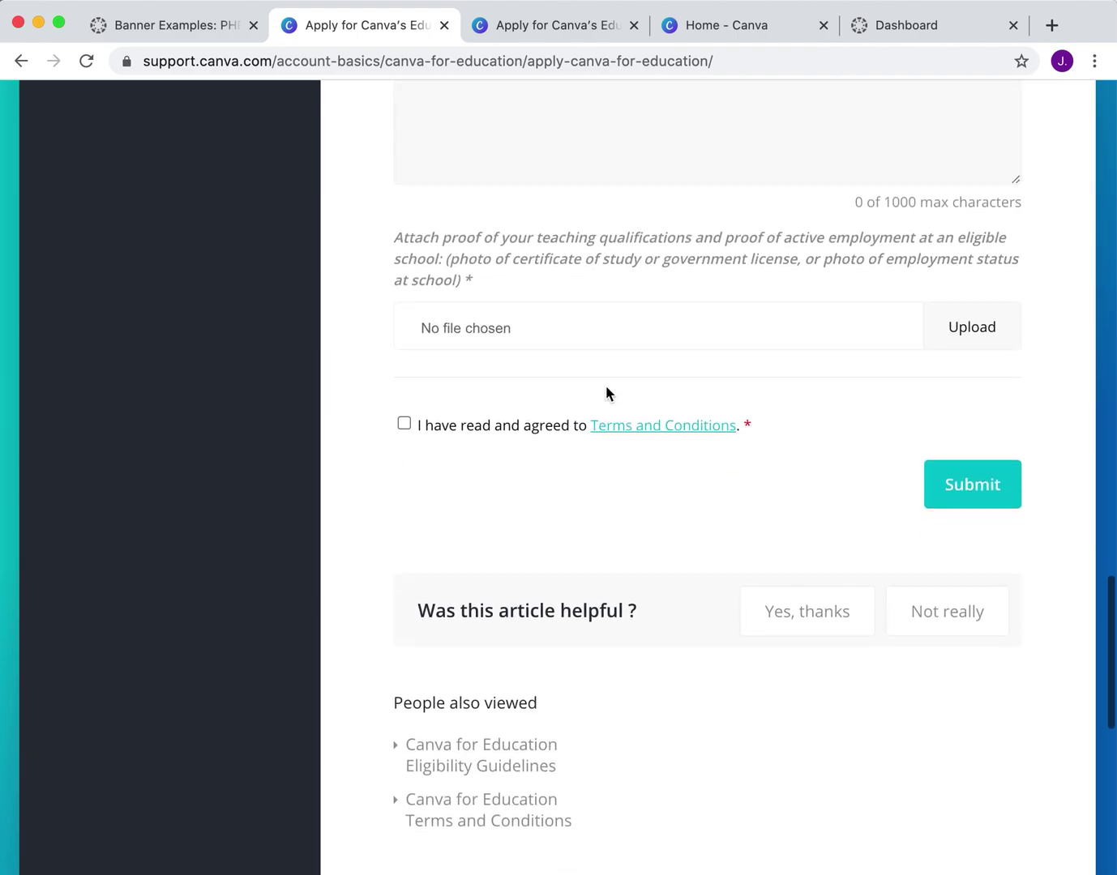
pyautogui.moveTo(390, 236); pyautogui.dragTo(509, 284)
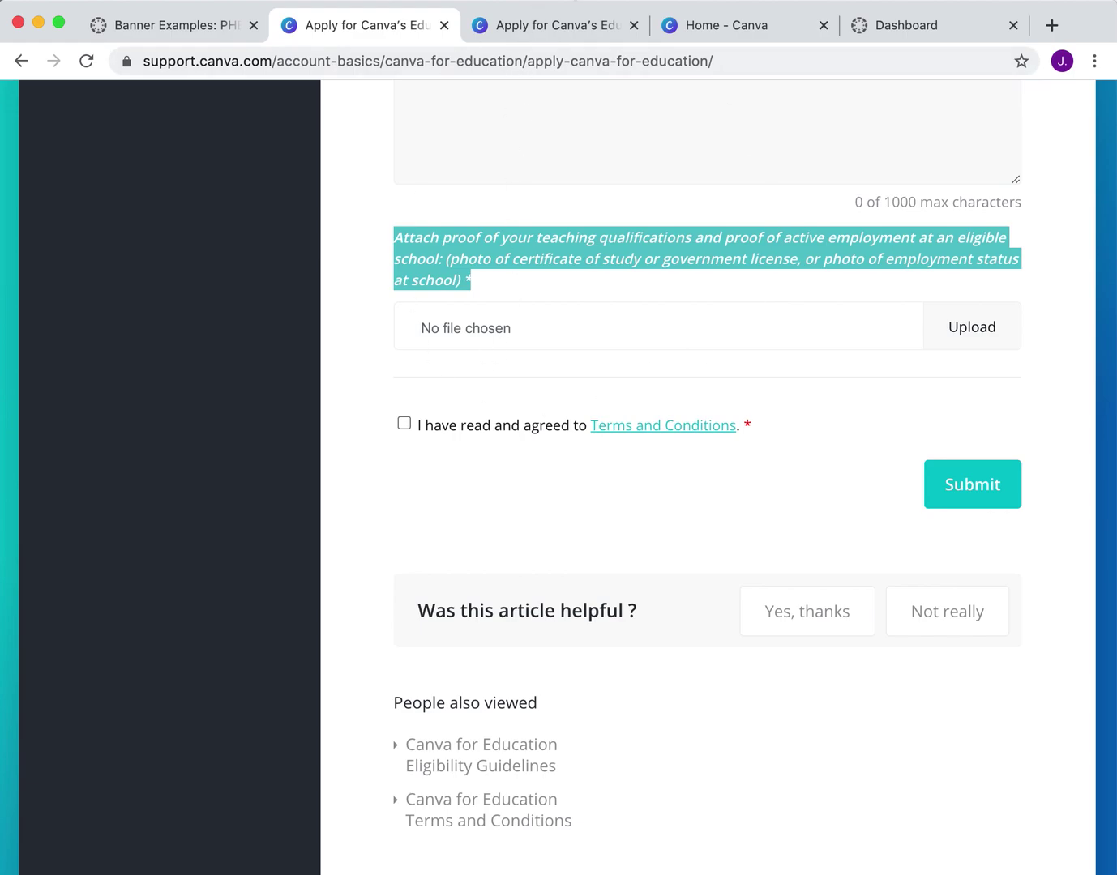
pyautogui.click(558, 40)
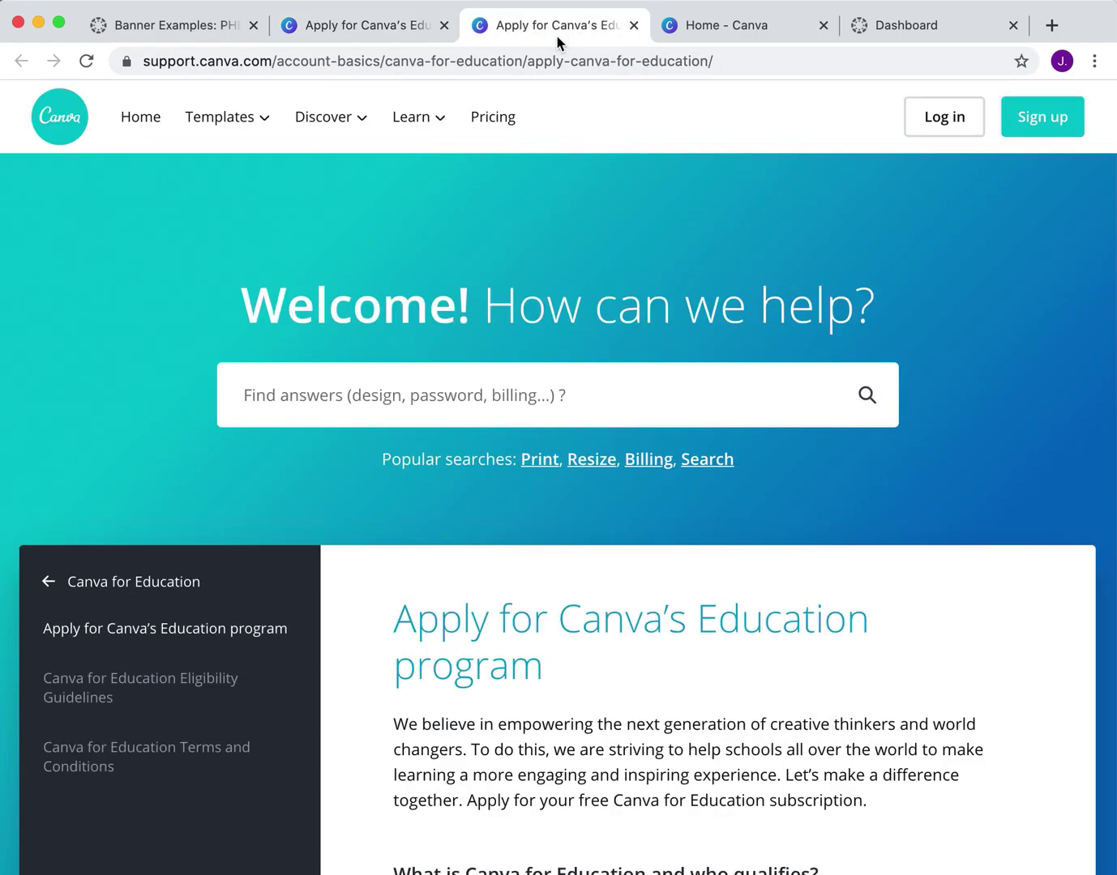
# Step: Log in and start a custom-dimension design of 16.67 × 4.17 inches
pyautogui.click(975, 111)
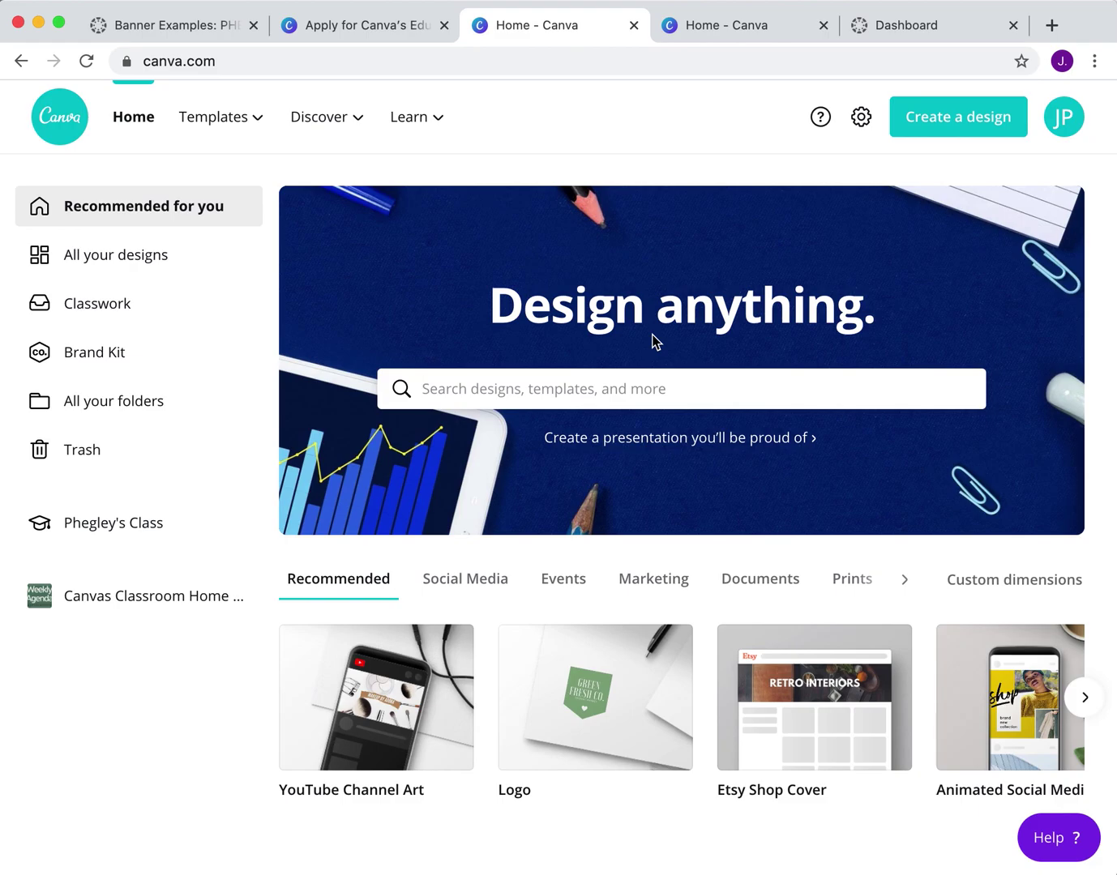
pyautogui.click(941, 119)
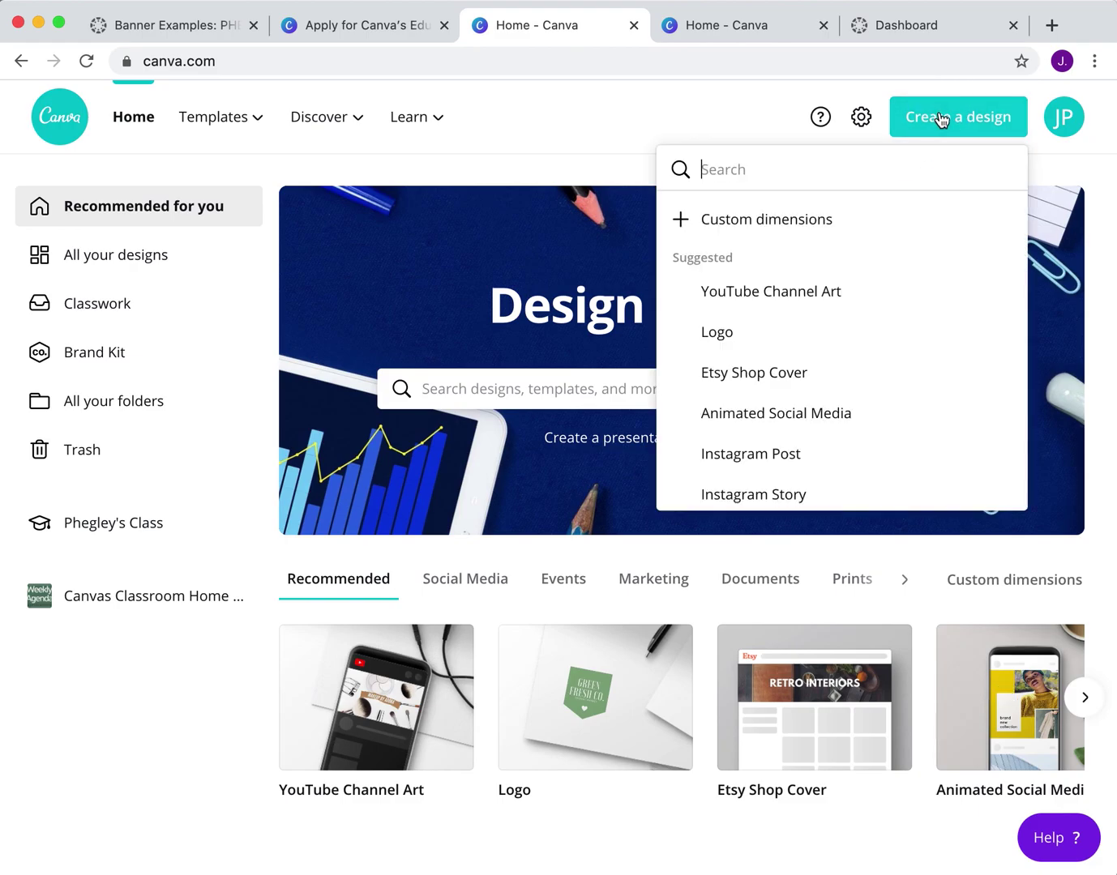
pyautogui.click(857, 216)
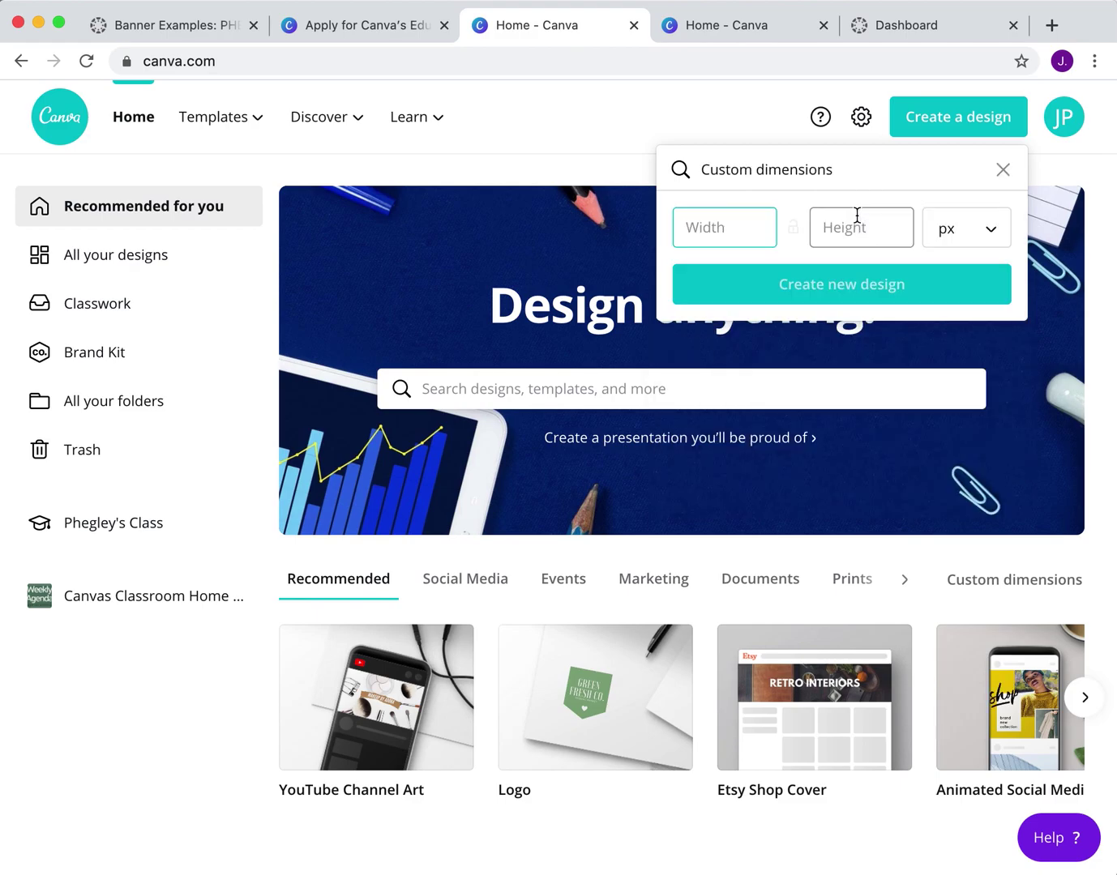
pyautogui.click(977, 234)
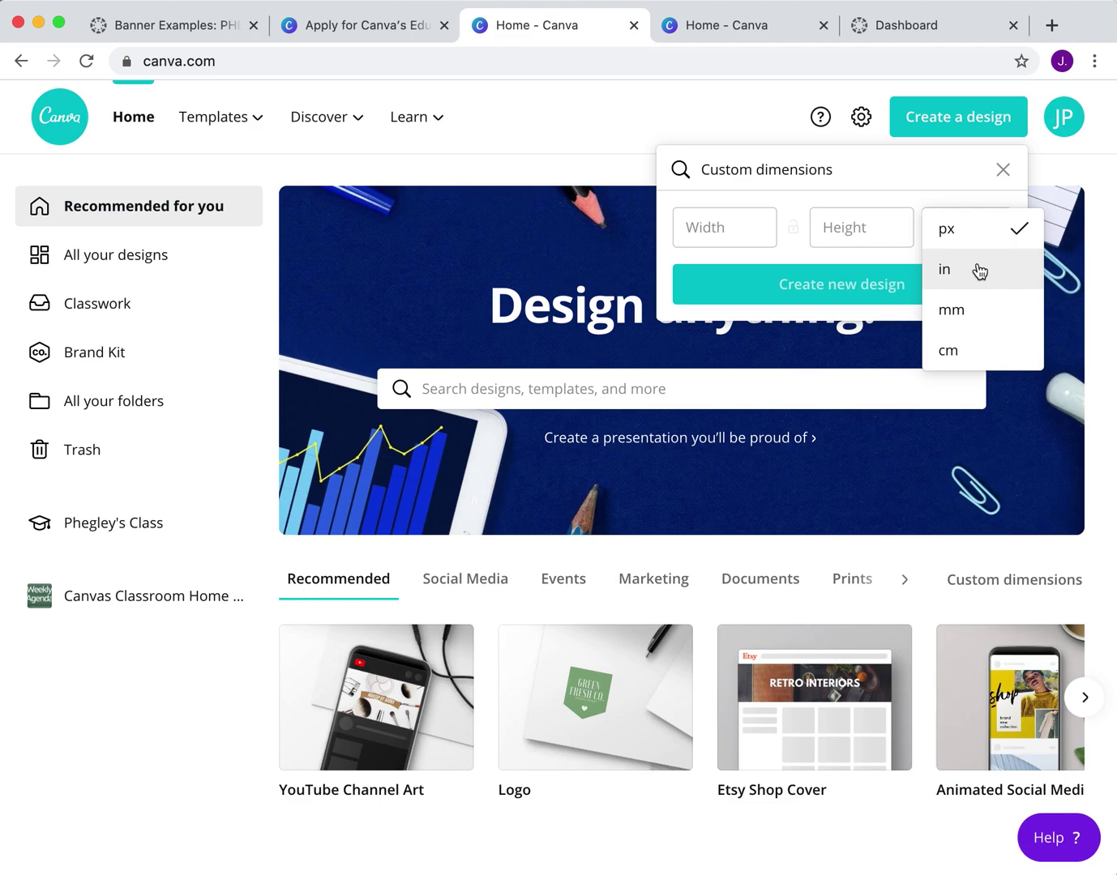
pyautogui.click(976, 266)
pyautogui.click(741, 232)
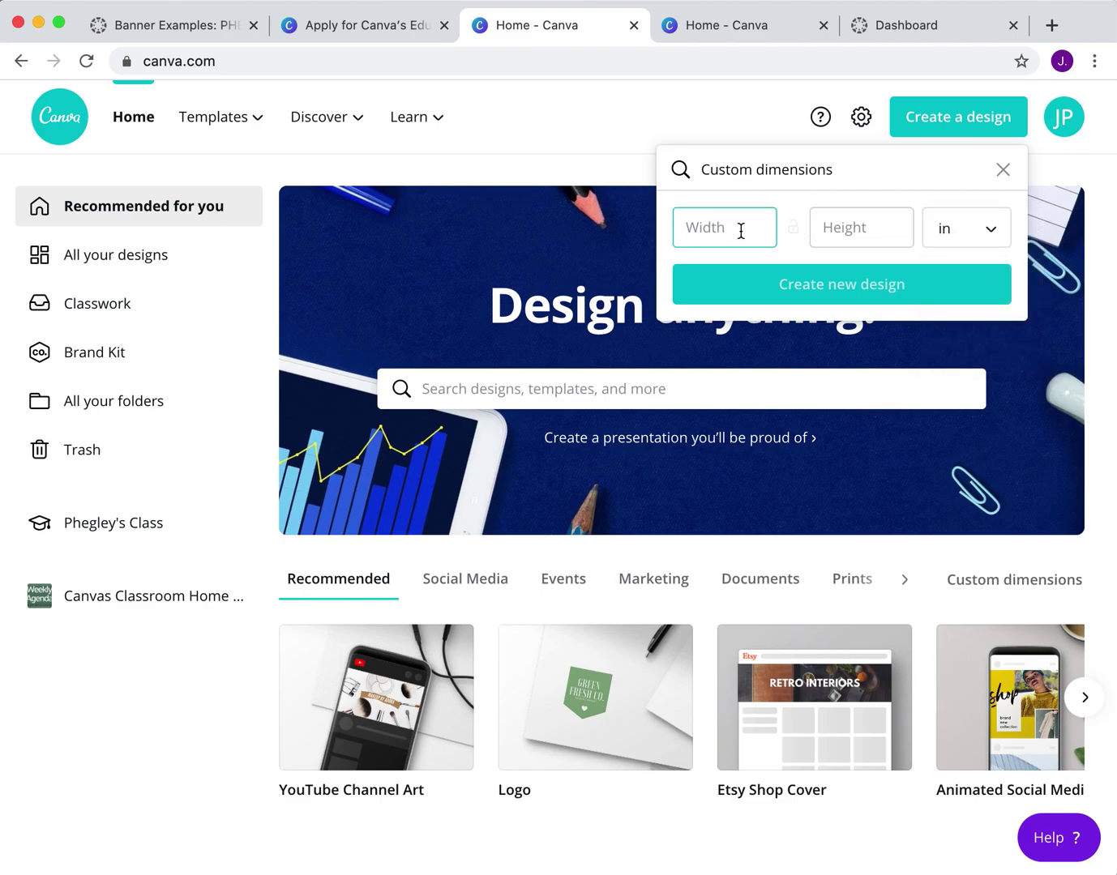
pyautogui.write('16.67')
pyautogui.click(853, 227)
pyautogui.write('4')
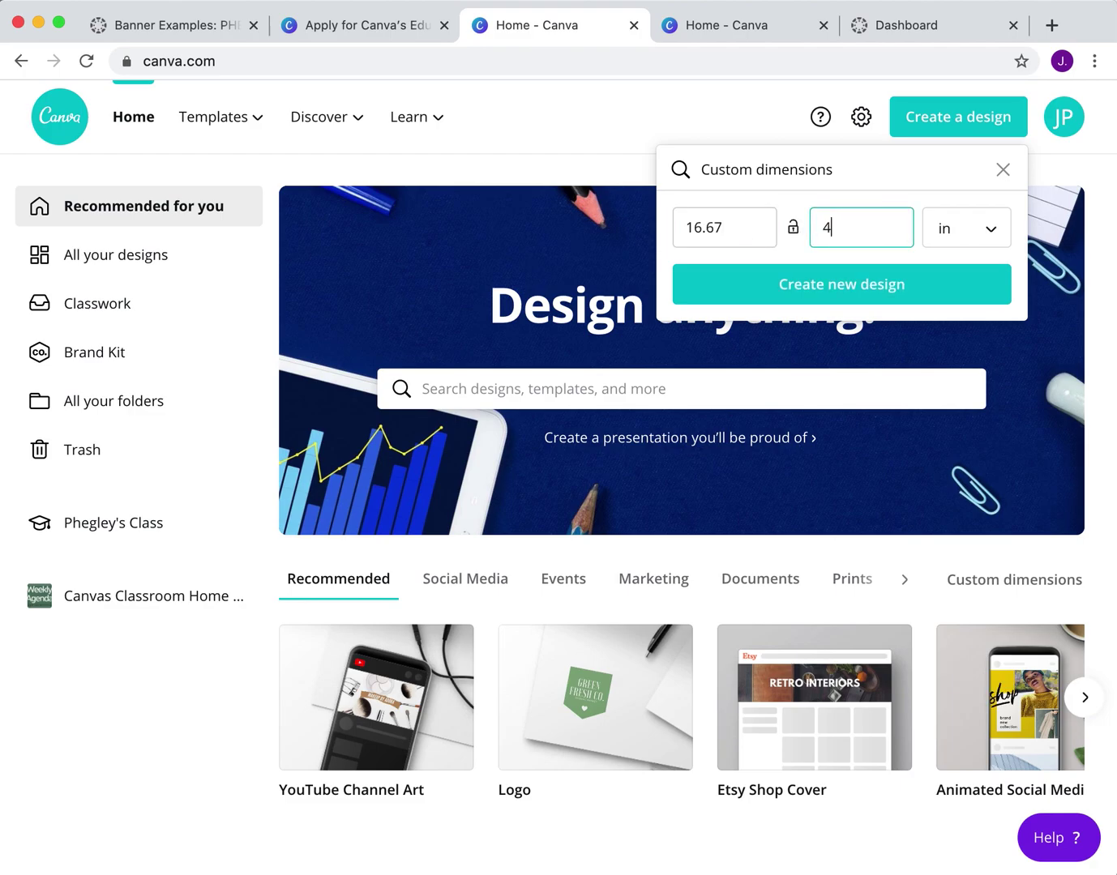
pyautogui.write('.17')
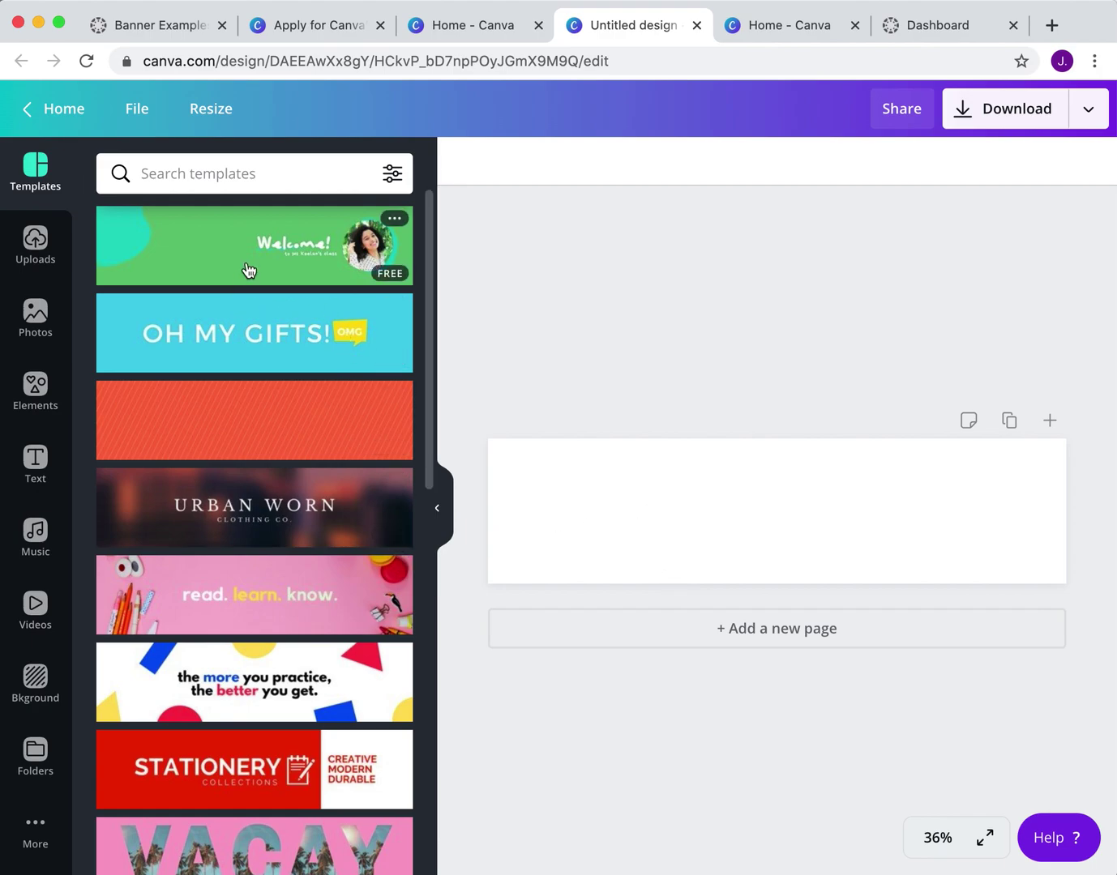
# Step: Scroll down the banner templates list to reach the Beach Furniture template
pyautogui.scroll(-5, 249, 269)
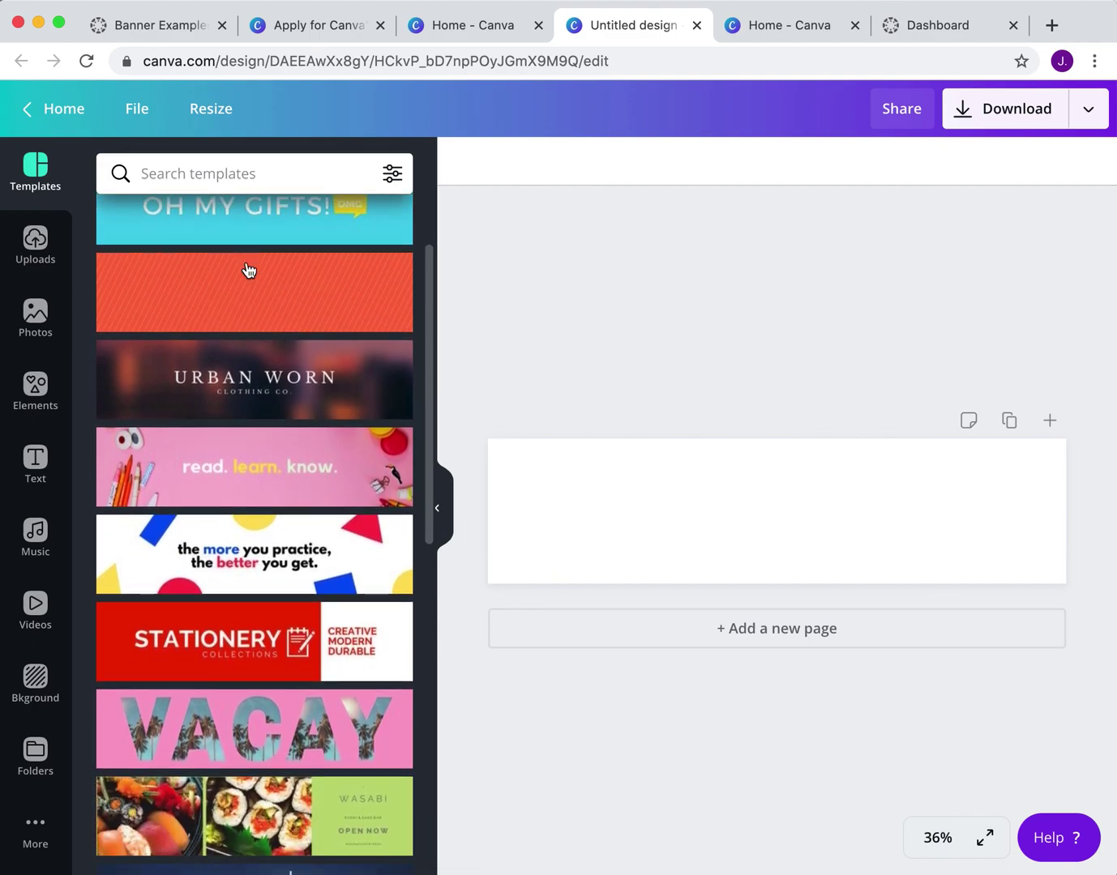
pyautogui.scroll(-8, 249, 270)
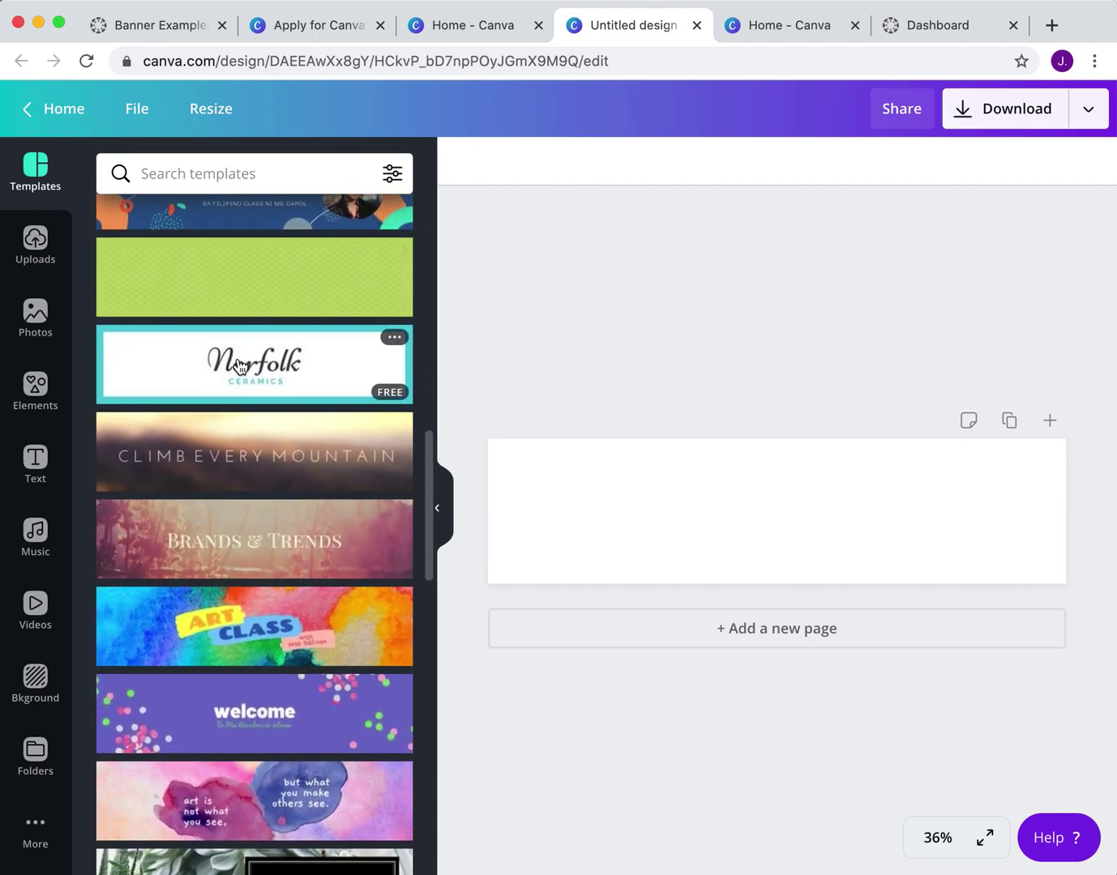
pyautogui.scroll(-4, 207, 535)
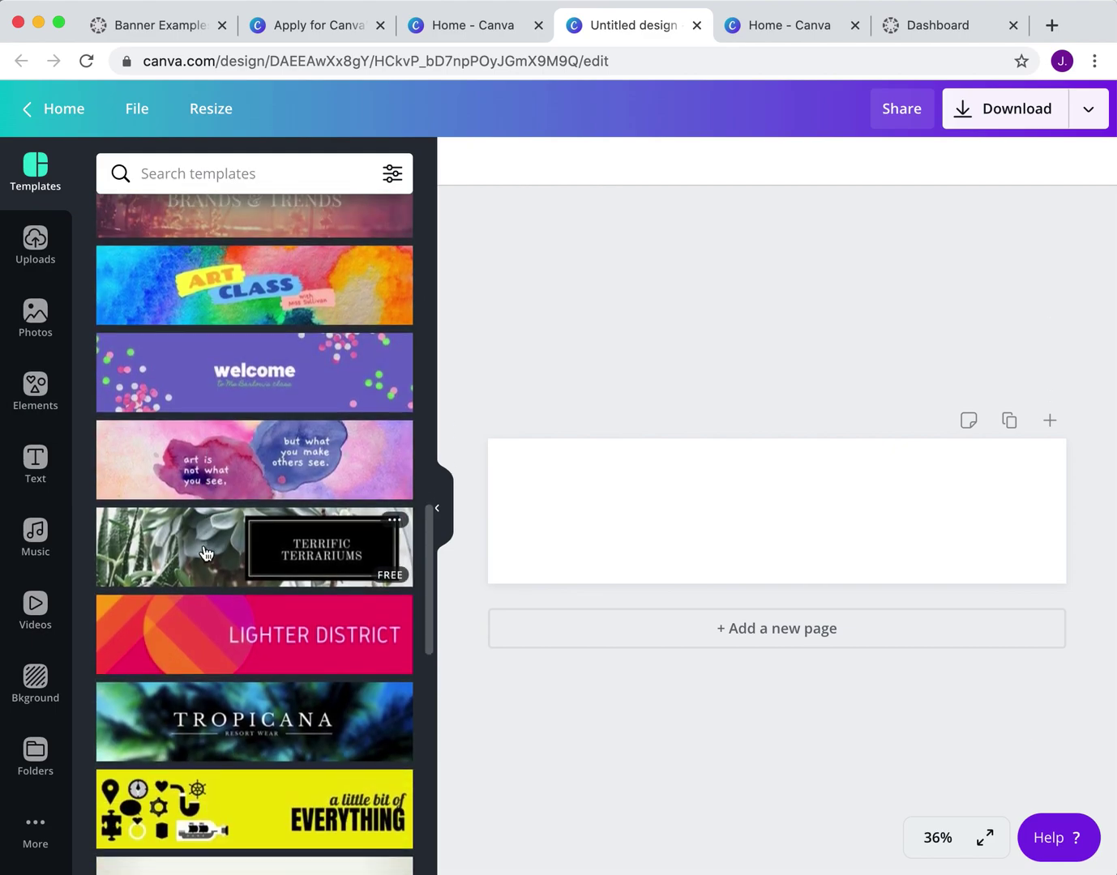
pyautogui.scroll(-7, 183, 552)
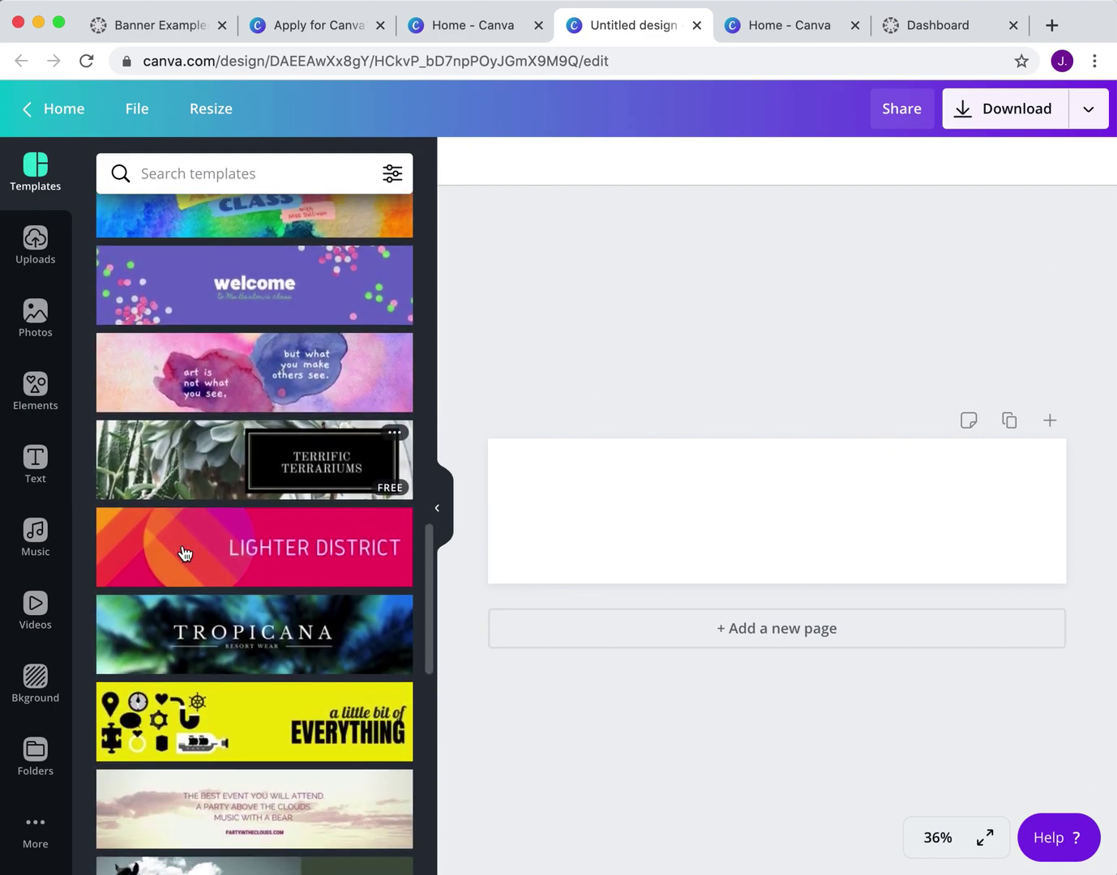
pyautogui.scroll(-6, 185, 552)
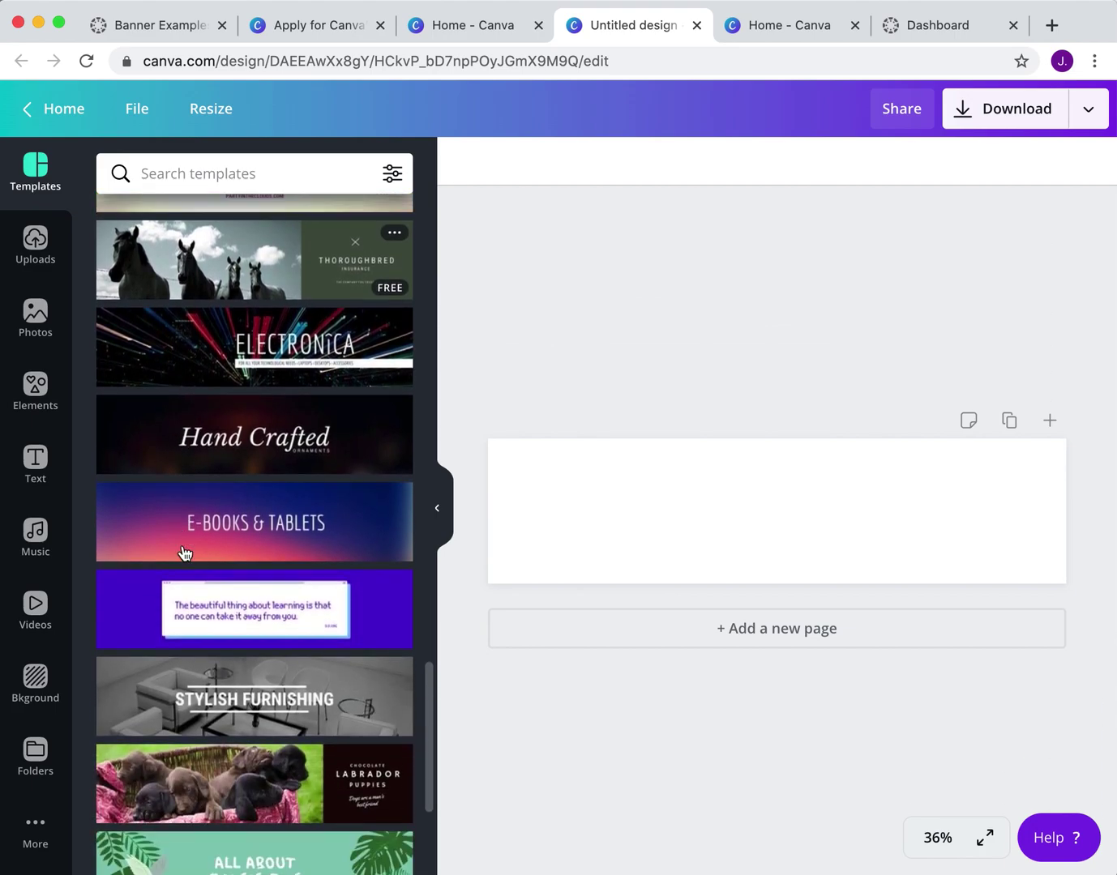
pyautogui.scroll(-4, 185, 553)
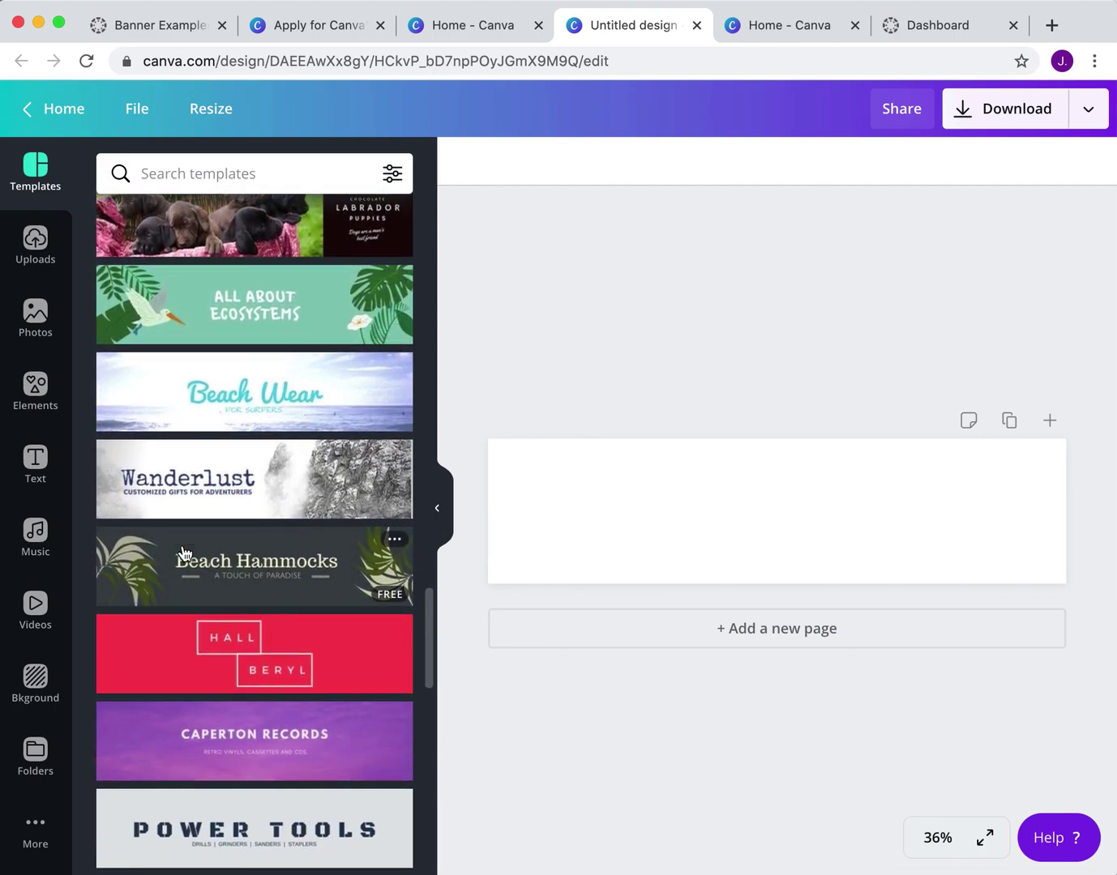
pyautogui.scroll(-7, 184, 552)
pyautogui.scroll(-3, 183, 546)
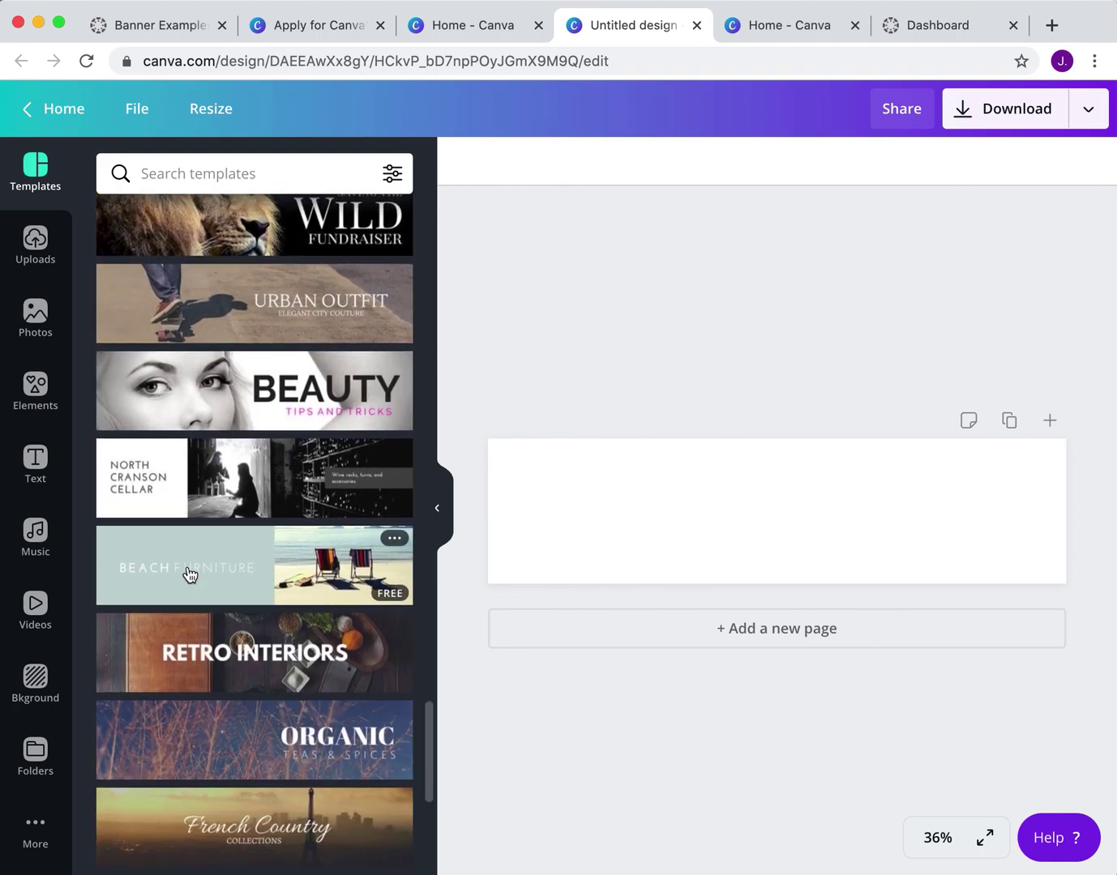
# Step: Apply the Beach Furniture template and change the BEACH headline to '8TH GRADE MATH' on one line
pyautogui.click(189, 575)
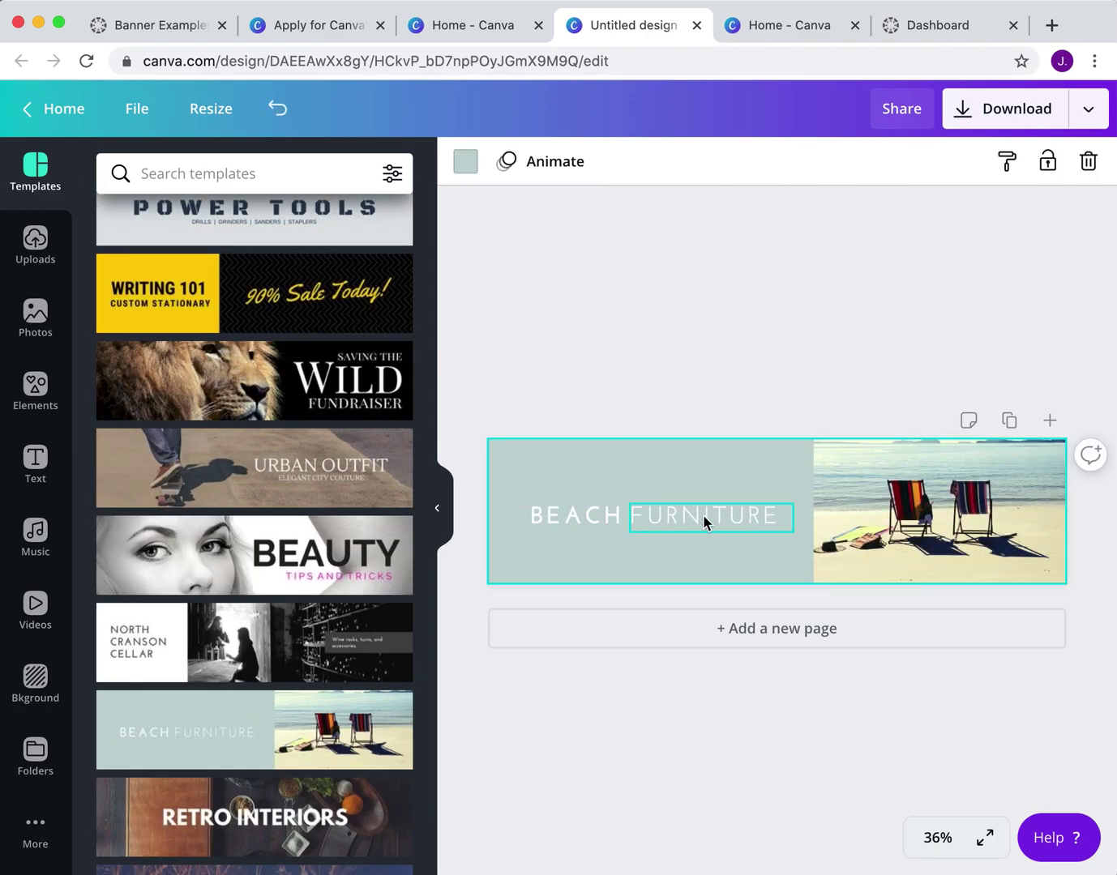
pyautogui.click(590, 512)
pyautogui.click(590, 513)
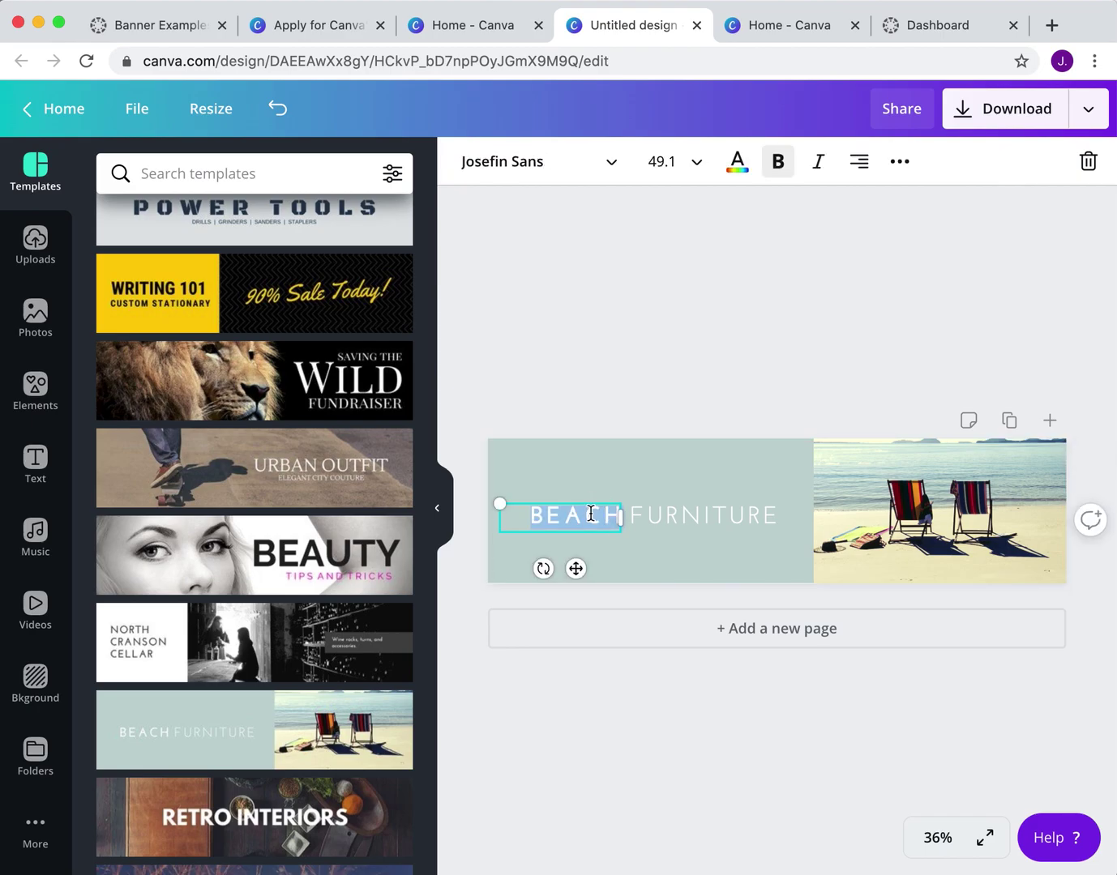
pyautogui.write('MATH CL')
pyautogui.press('BackSpace')
pyautogui.press('BackSpace')
pyautogui.press('BackSpace')
pyautogui.press('BackSpace')
pyautogui.press('BackSpace')
pyautogui.press('BackSpace')
pyautogui.write('8TH GRAD')
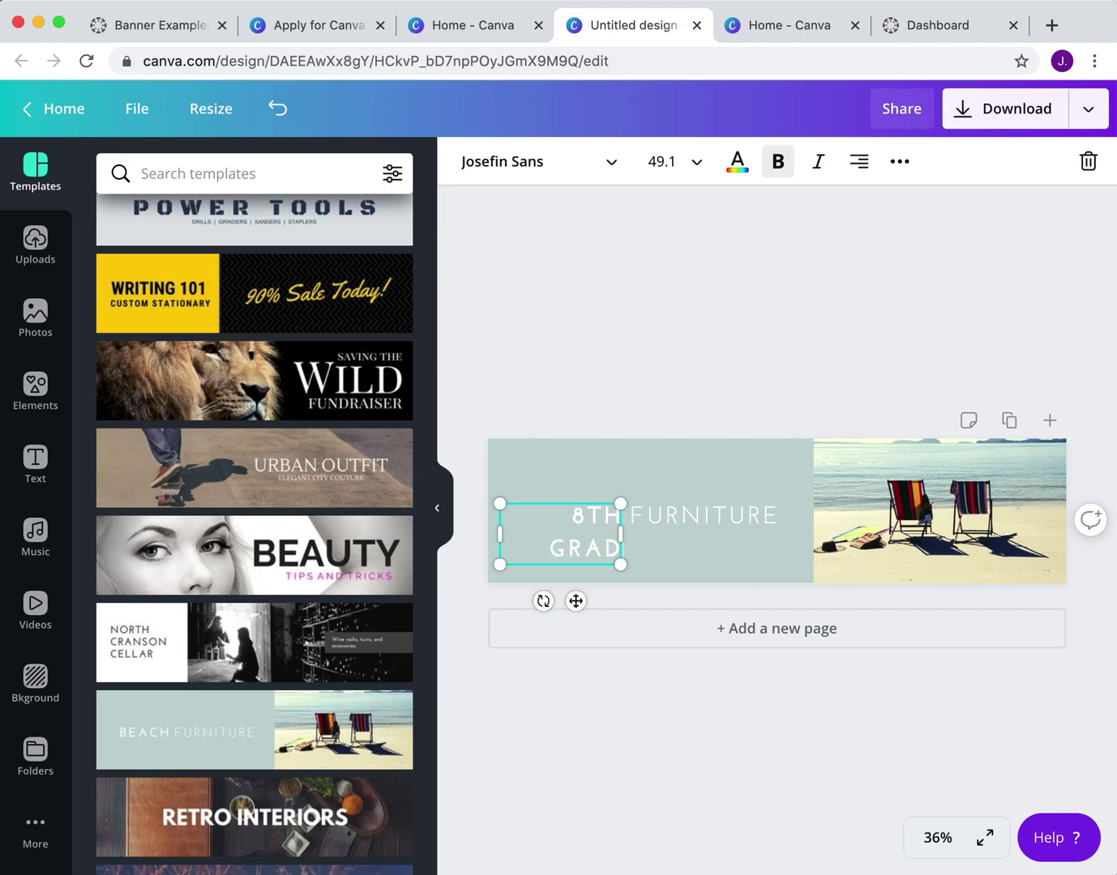
pyautogui.write('E MATH')
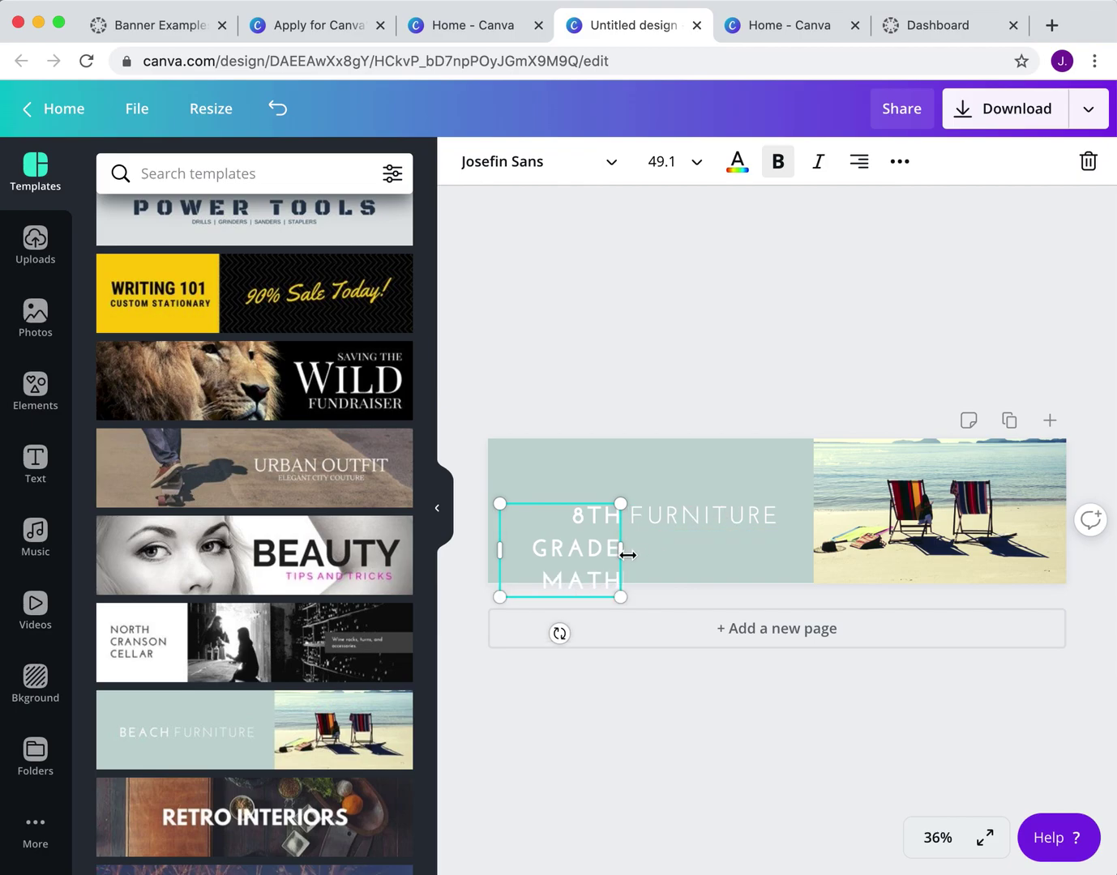
pyautogui.moveTo(628, 555); pyautogui.dragTo(816, 552)
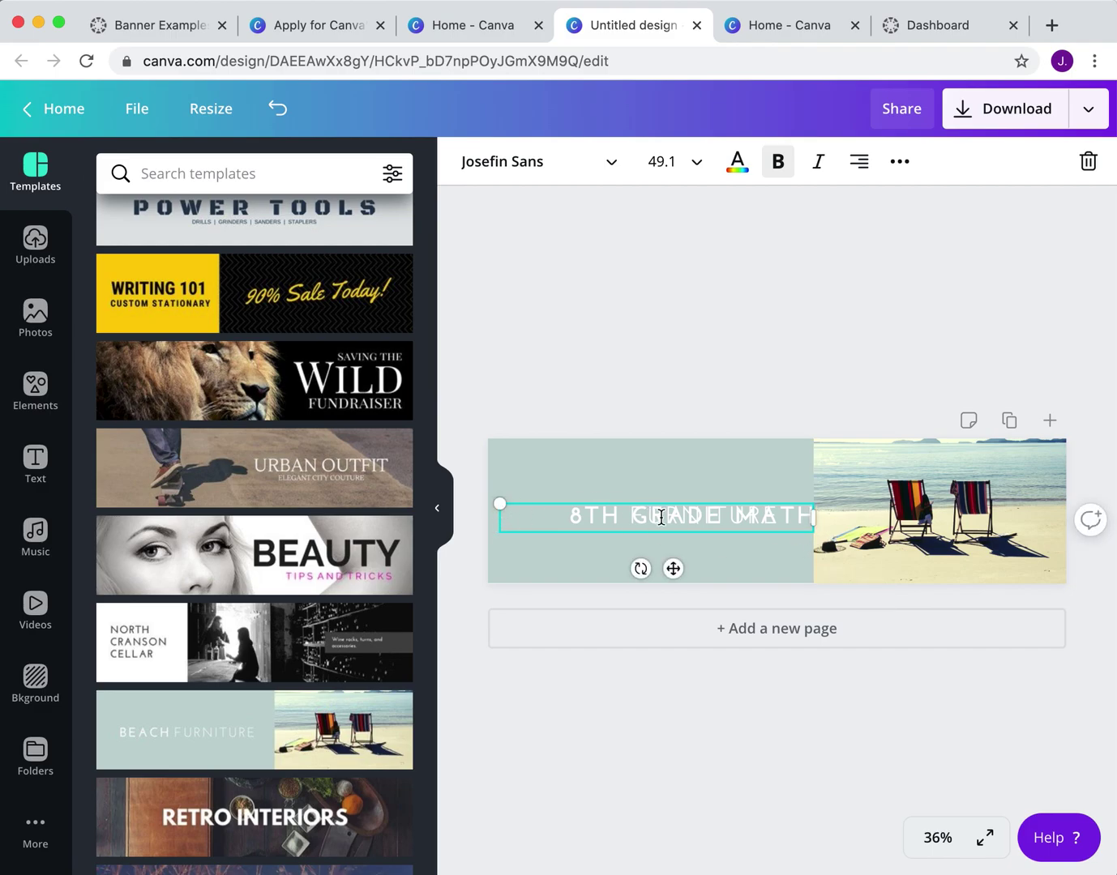
# Step: Move the title above FURNITURE and replace FURNITURE with the teacher's name
pyautogui.click(441, 512)
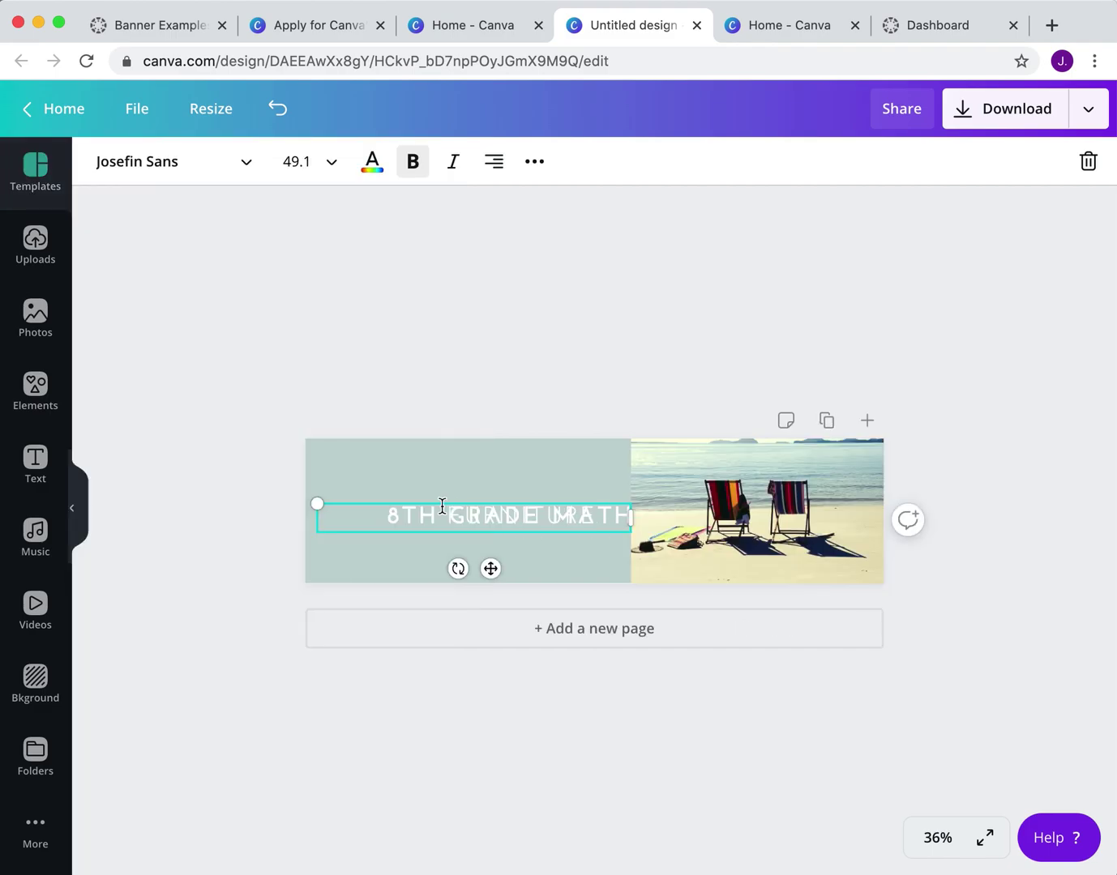
pyautogui.moveTo(512, 551); pyautogui.dragTo(512, 490)
pyautogui.click(488, 522)
pyautogui.doubleClick(488, 522)
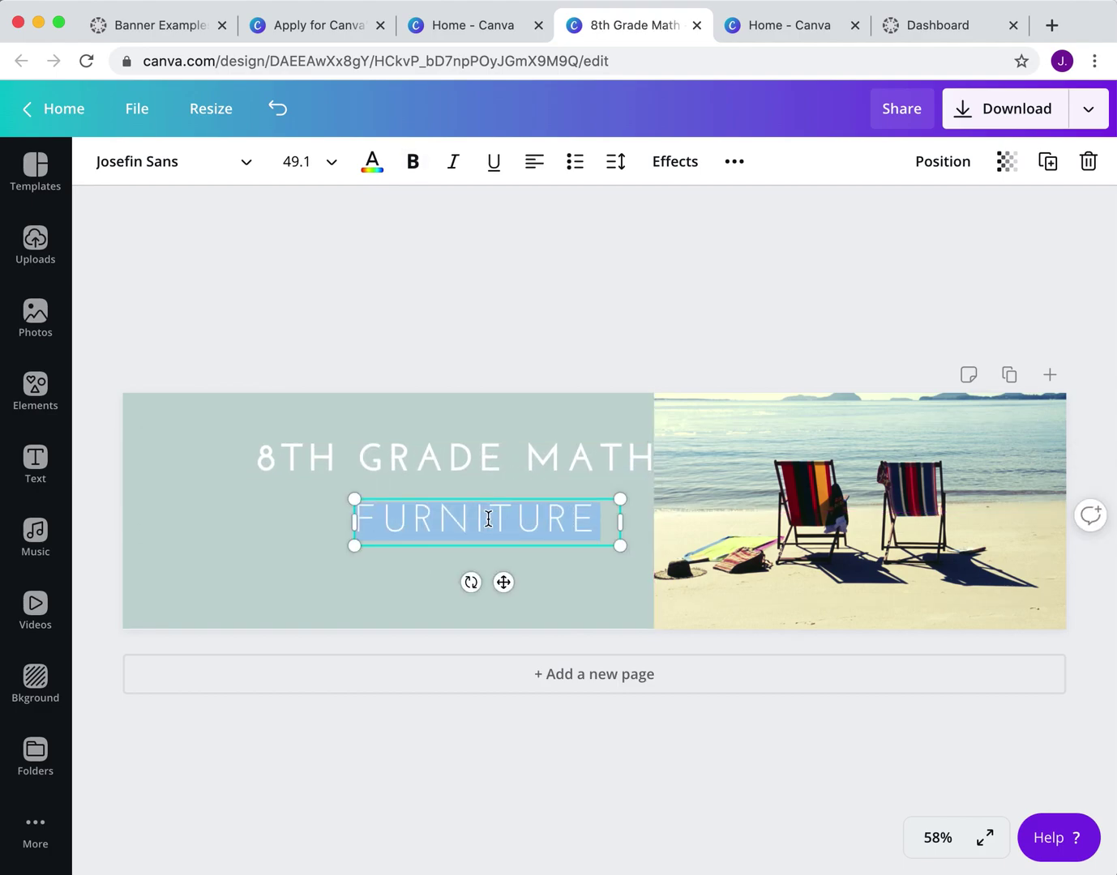
pyautogui.write('M')
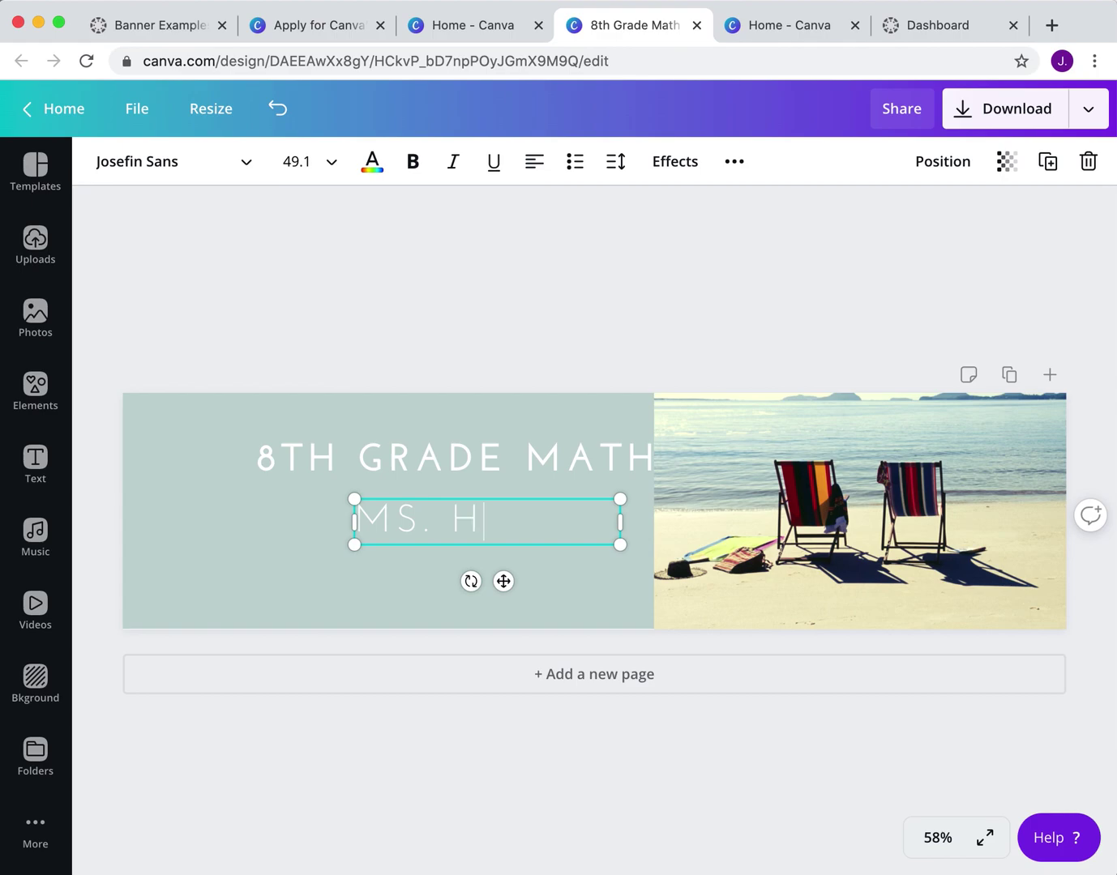
pyautogui.write('RS. HALL')
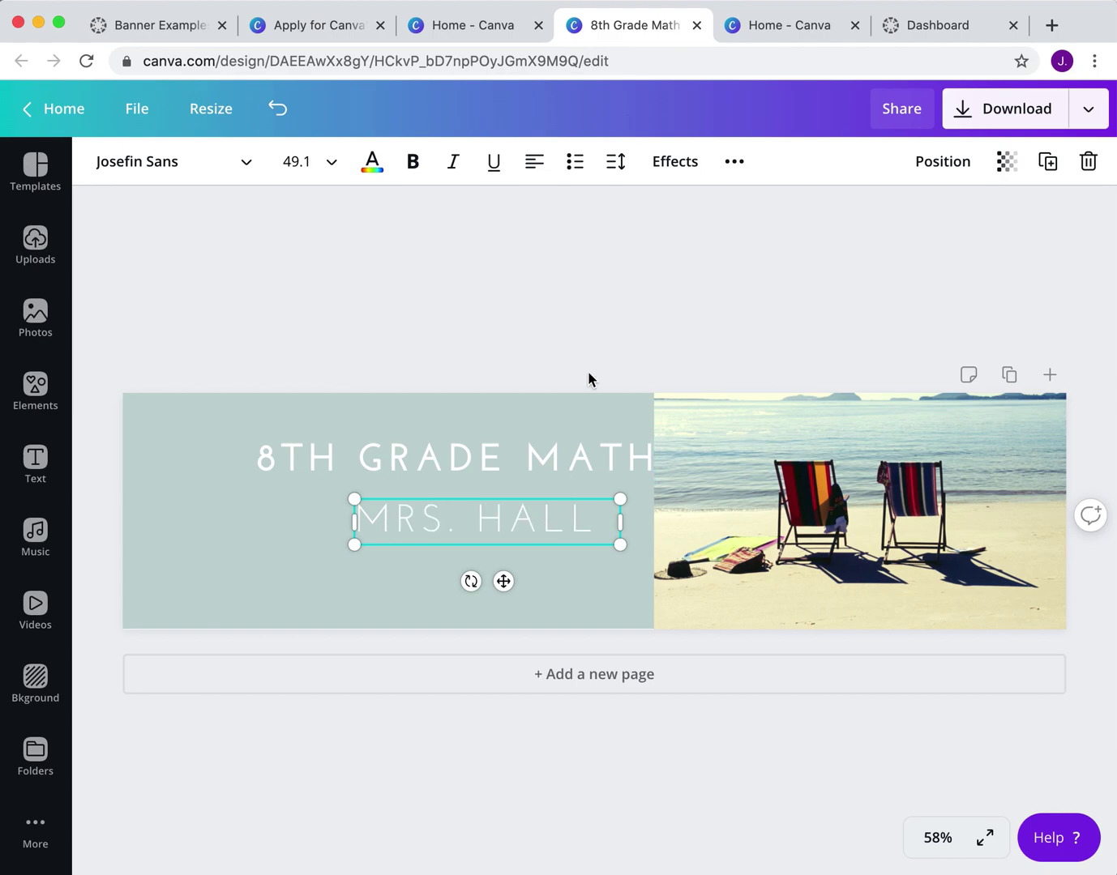
# Step: Lower the teacher's-name line slightly and bring the title down next to it
pyautogui.click(587, 369)
pyautogui.moveTo(574, 506); pyautogui.dragTo(576, 522)
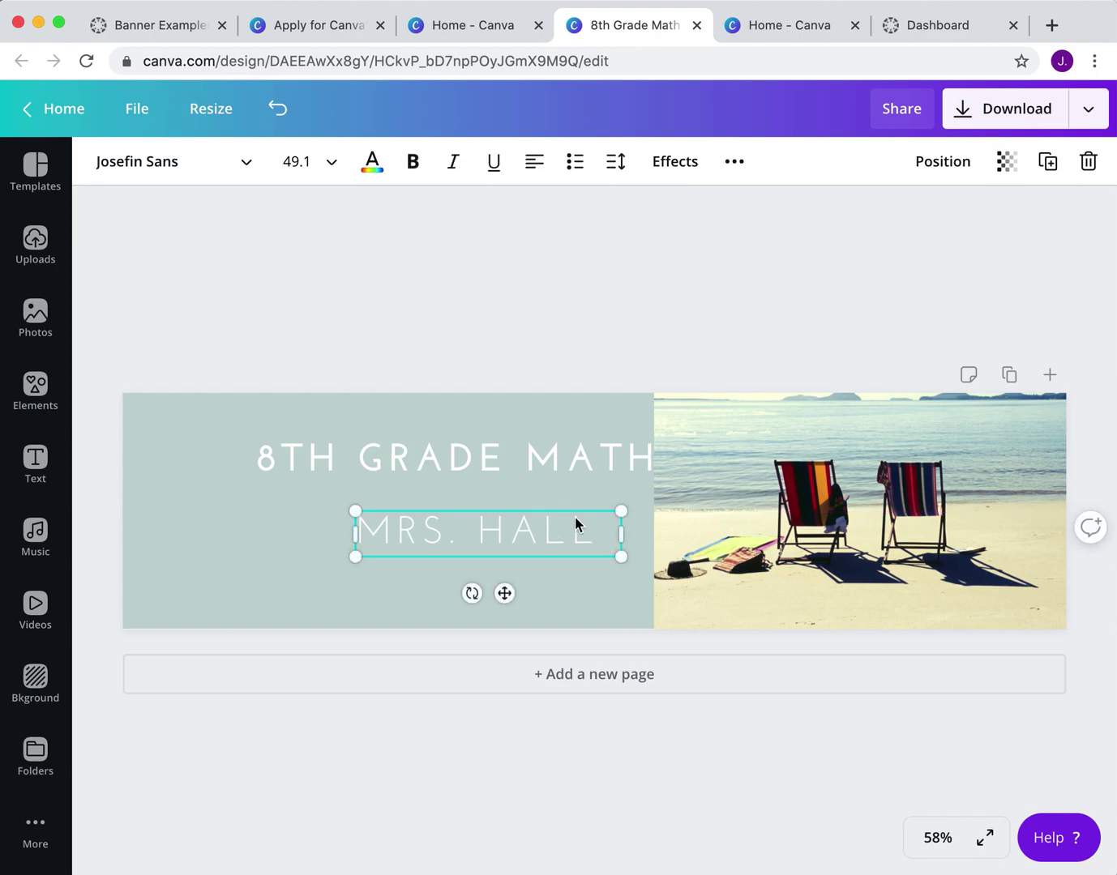
pyautogui.moveTo(543, 471); pyautogui.dragTo(548, 497)
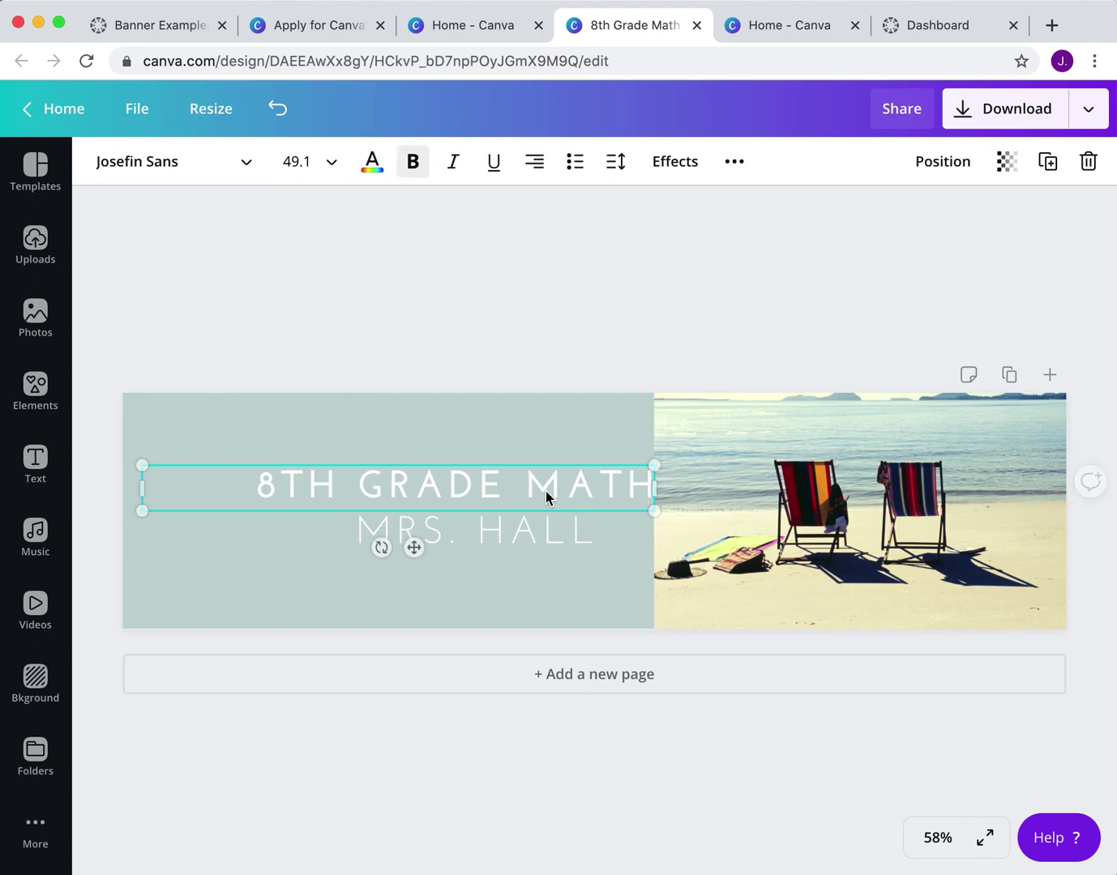
# Step: Select the beach chairs photo and search the stock photos for 'math'
pyautogui.click(746, 481)
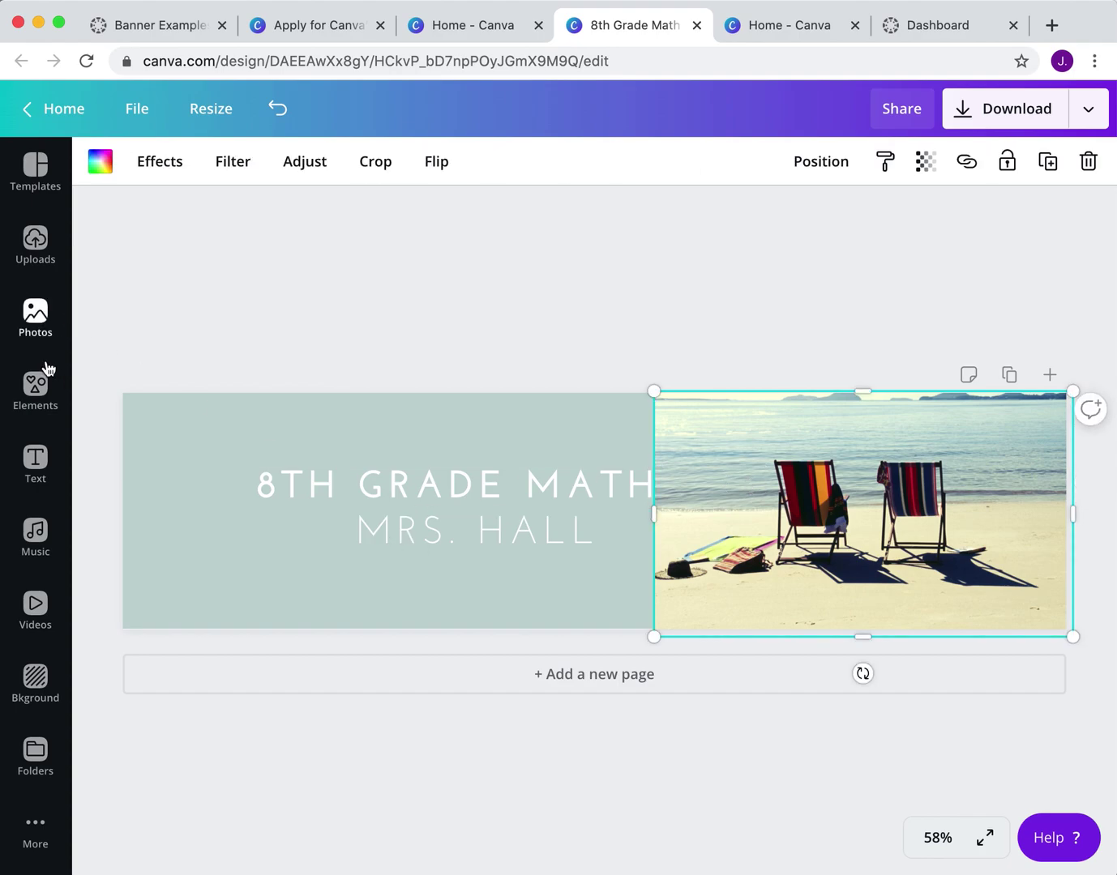
pyautogui.click(36, 316)
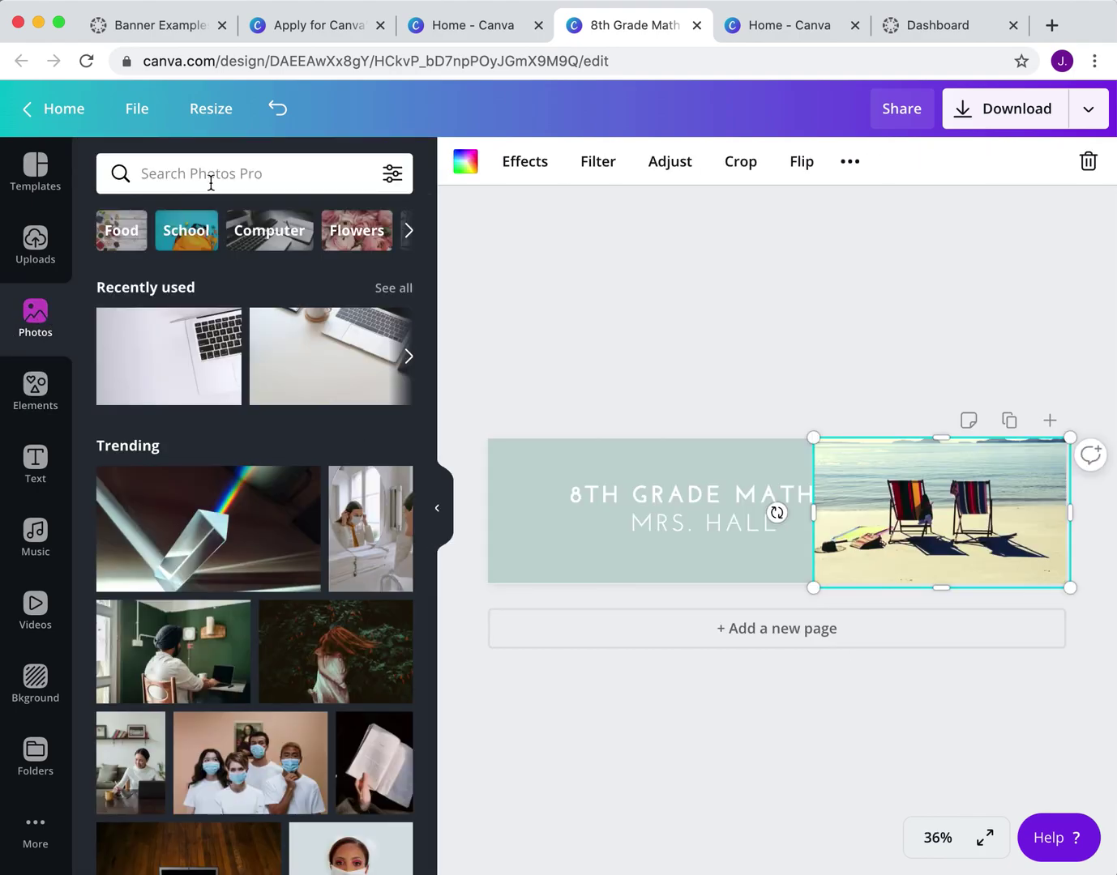
pyautogui.click(211, 175)
pyautogui.write('math')
pyautogui.press('Return')
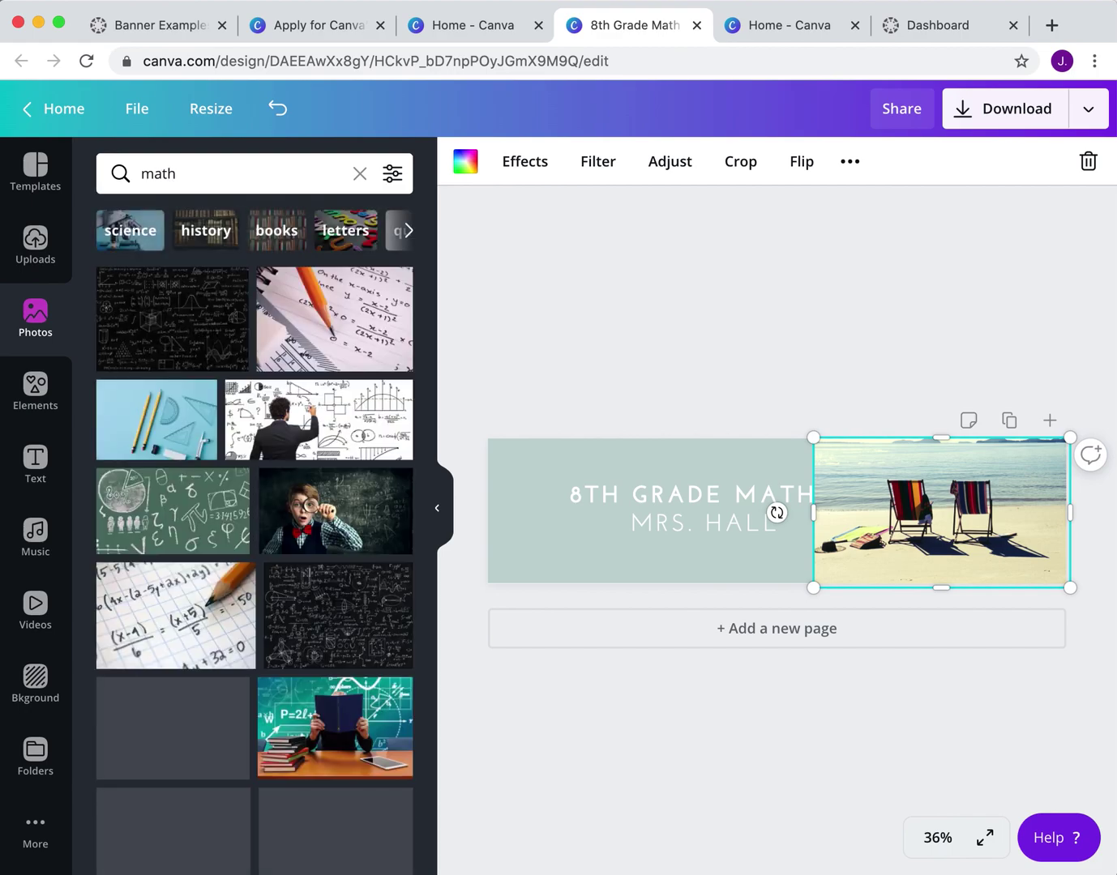
pyautogui.scroll(-10, 281, 464)
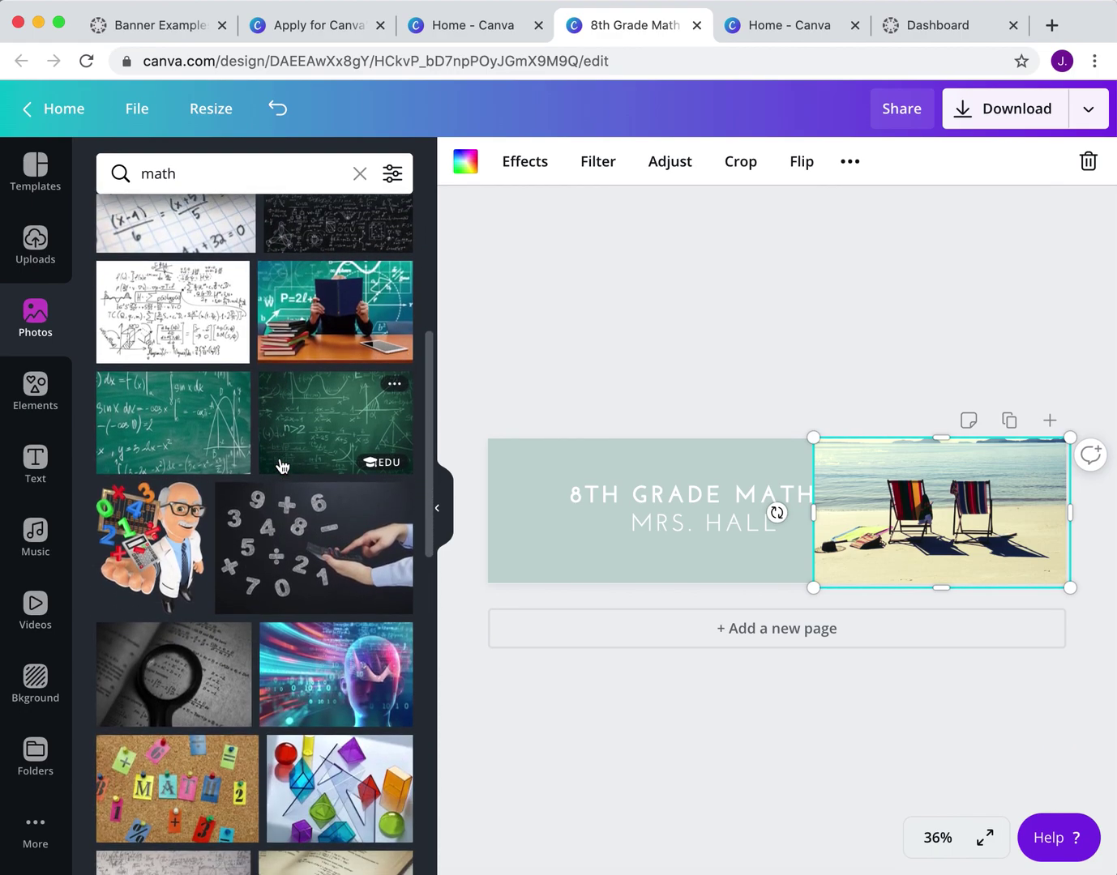
pyautogui.scroll(-15, 281, 463)
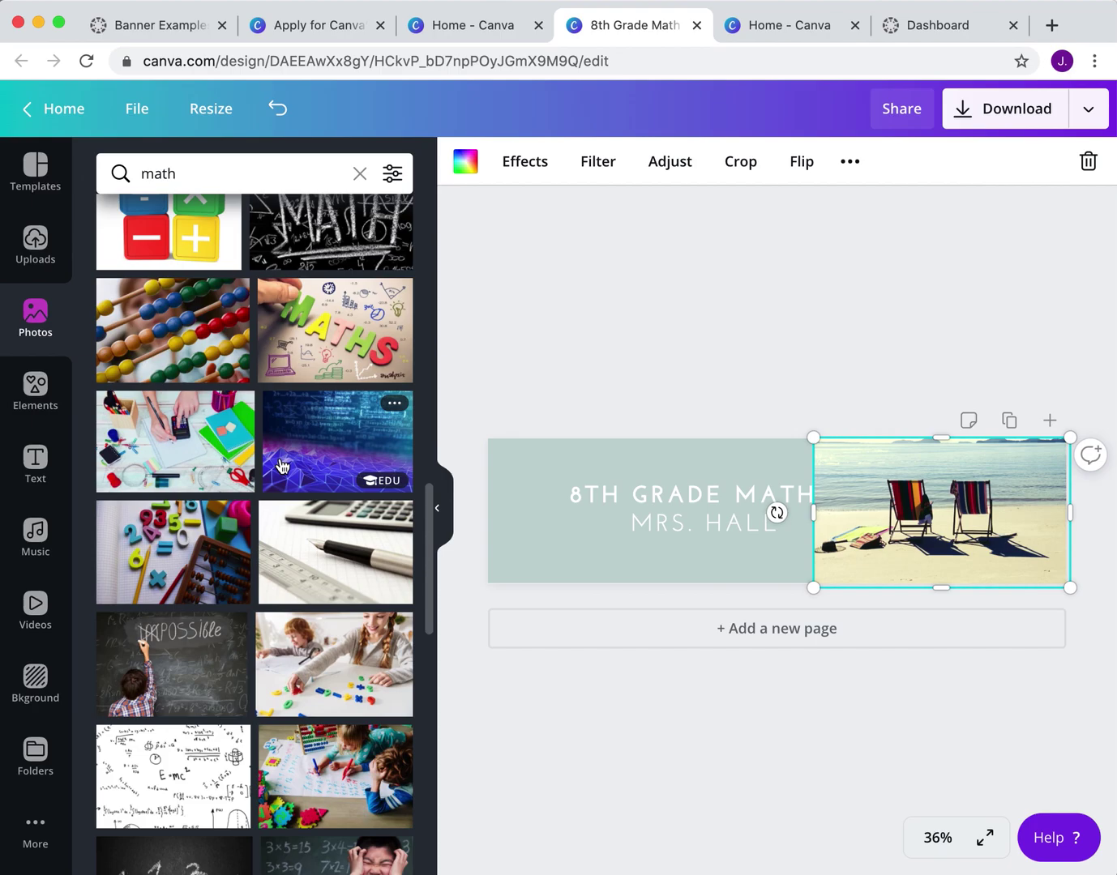
# Step: Search for 'calculator' and drop the yellow orange-calculator photo into the beach photo's frame
pyautogui.click(229, 174)
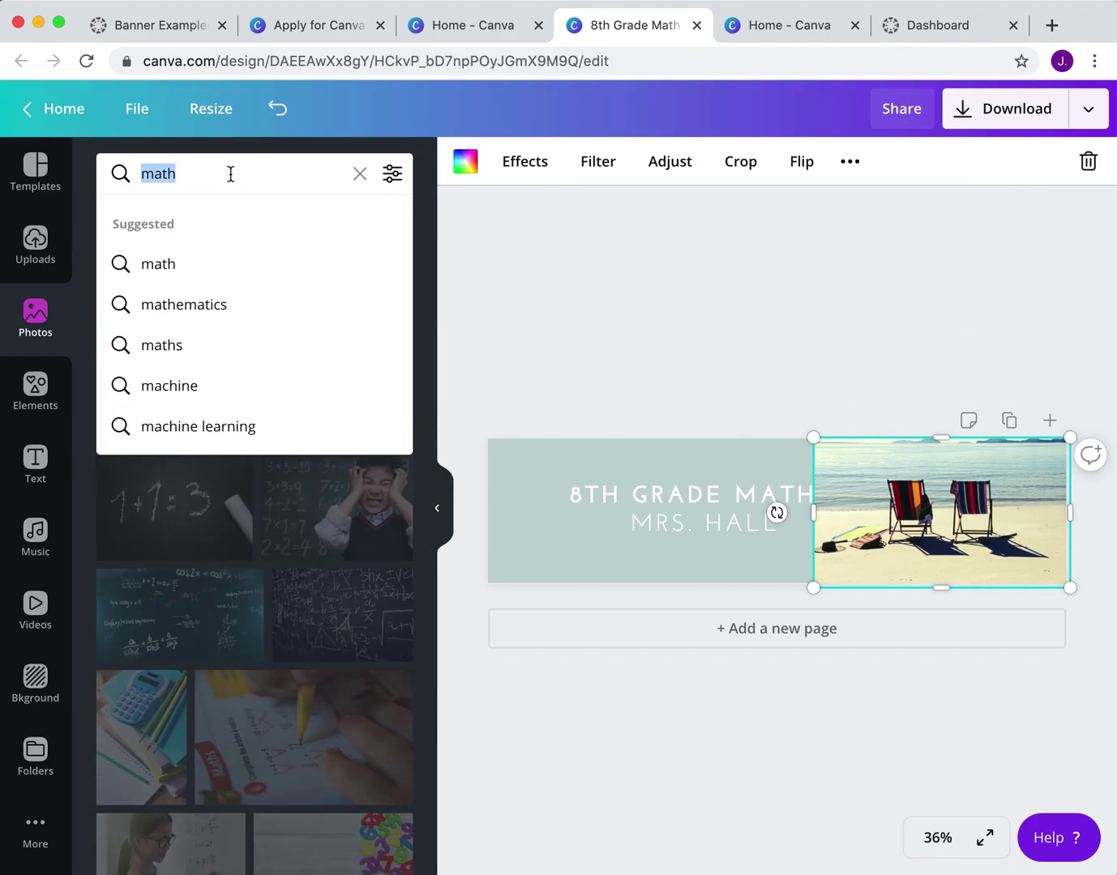
pyautogui.write('calculator')
pyautogui.press('Return')
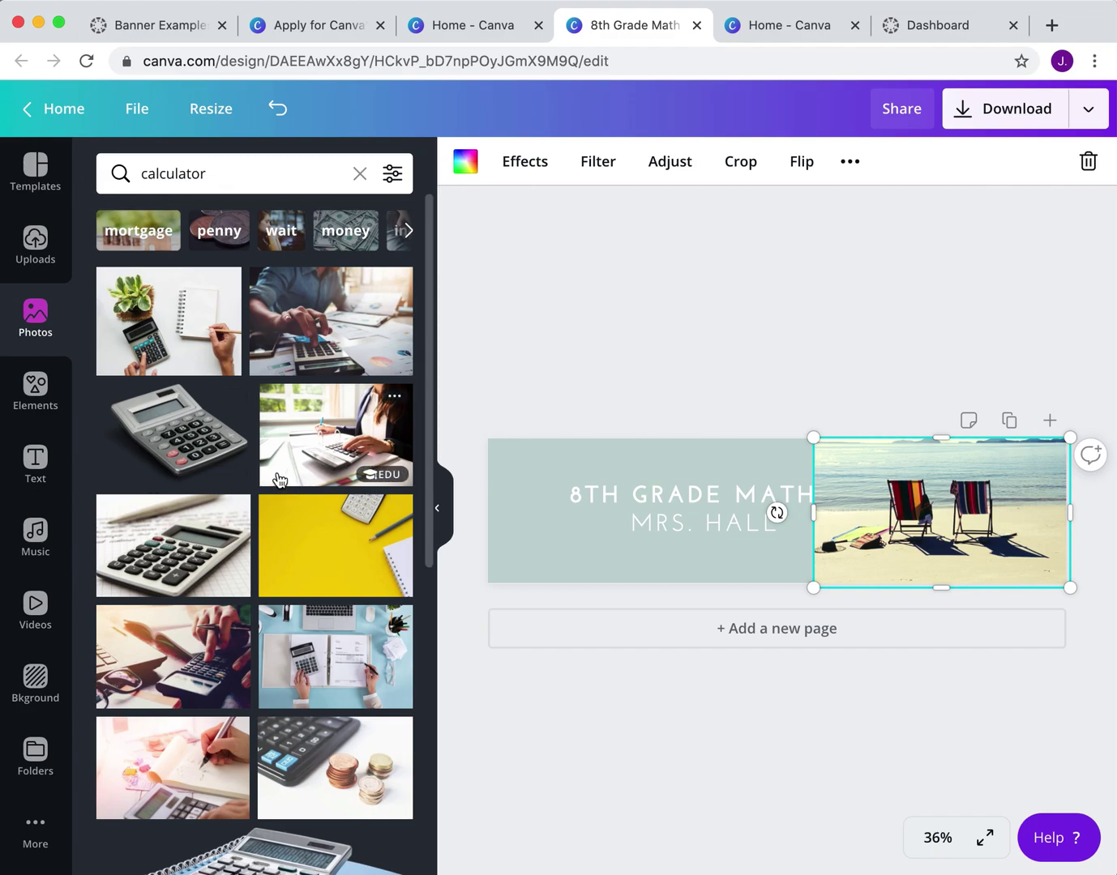
pyautogui.scroll(-1, 280, 478)
pyautogui.scroll(-5, 279, 480)
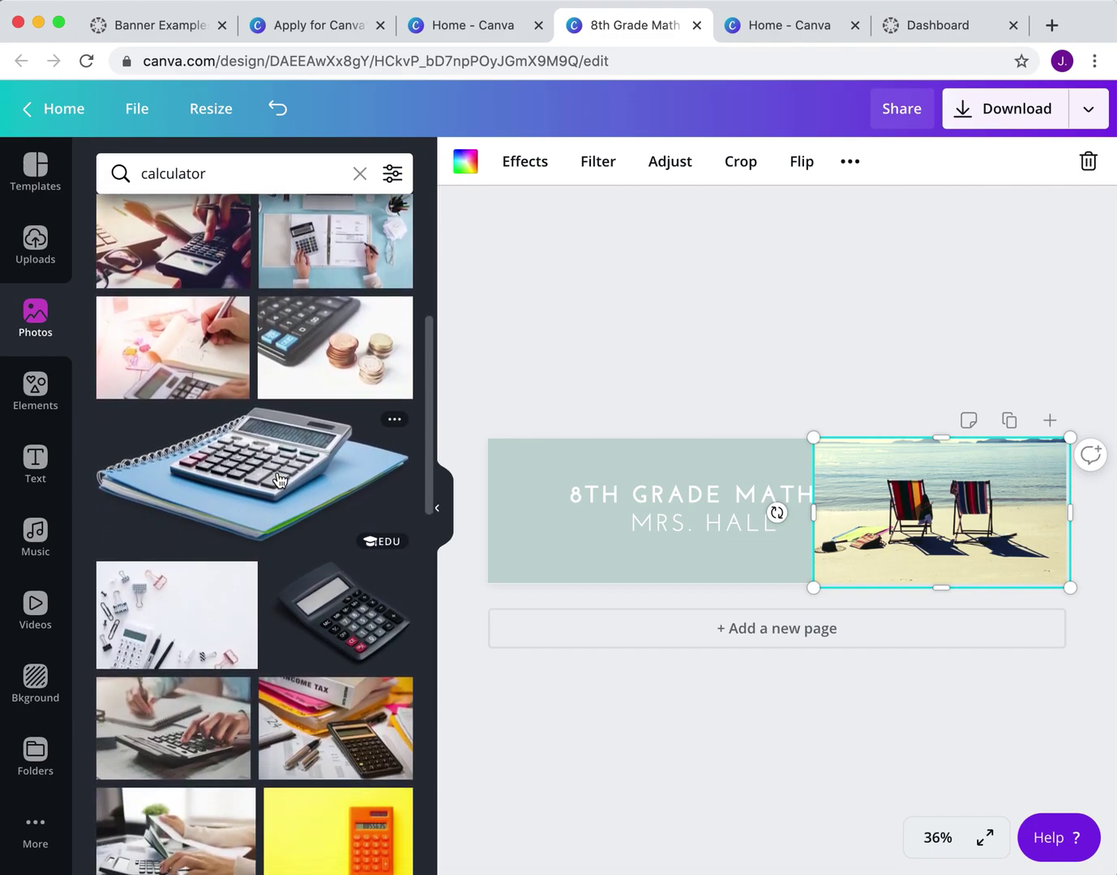
pyautogui.scroll(-1, 280, 478)
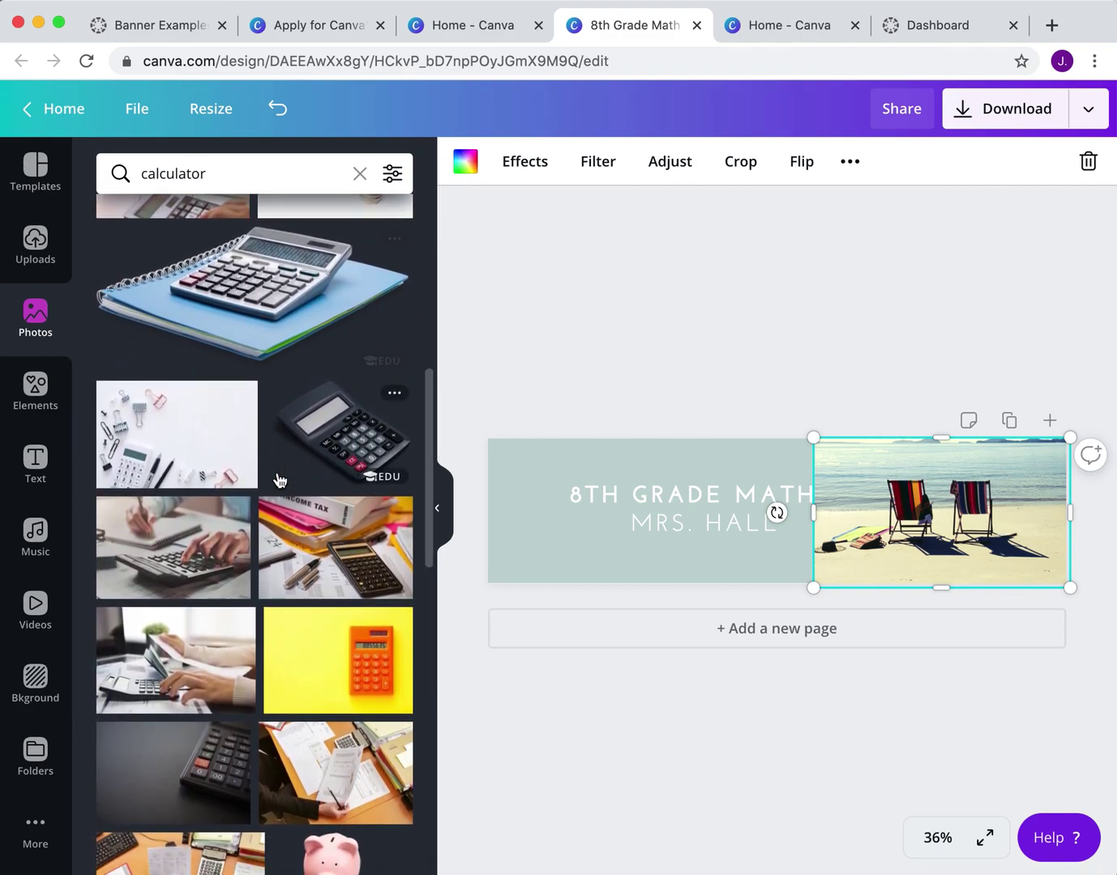
pyautogui.click(343, 677)
pyautogui.moveTo(342, 677); pyautogui.dragTo(903, 548)
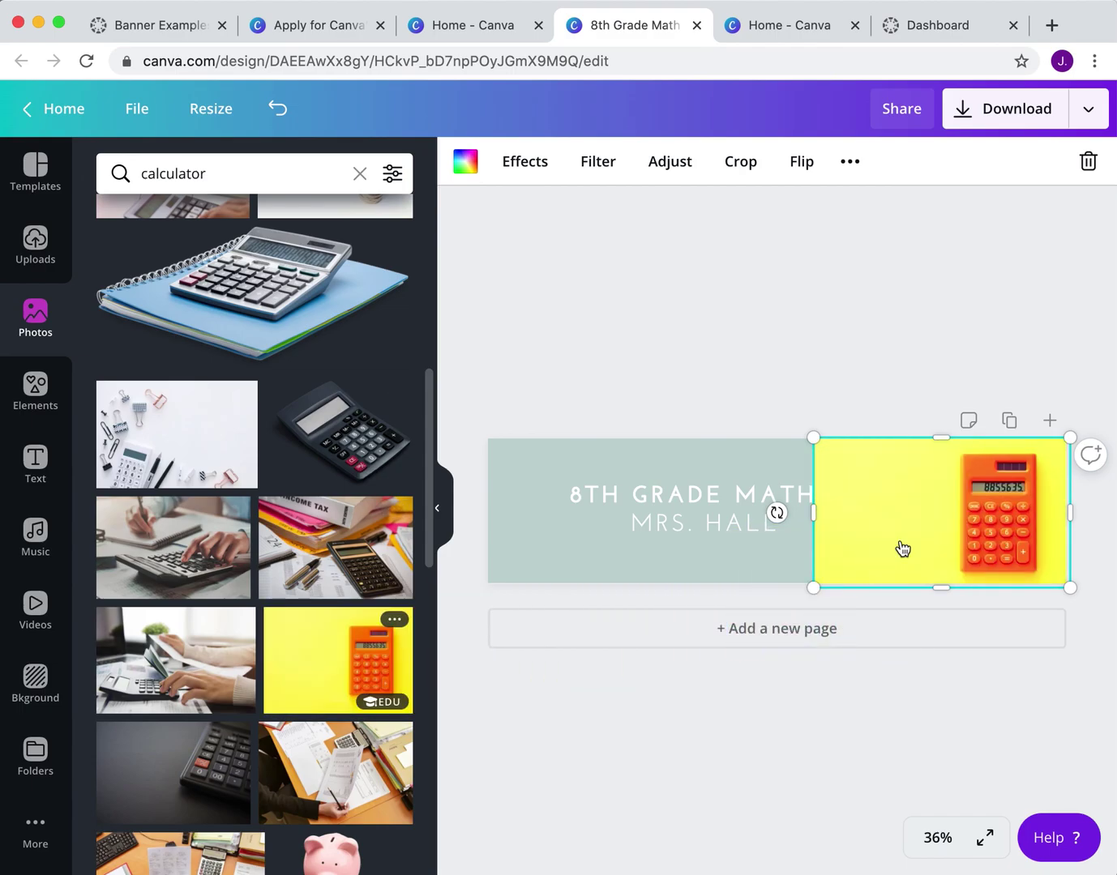
pyautogui.click(816, 331)
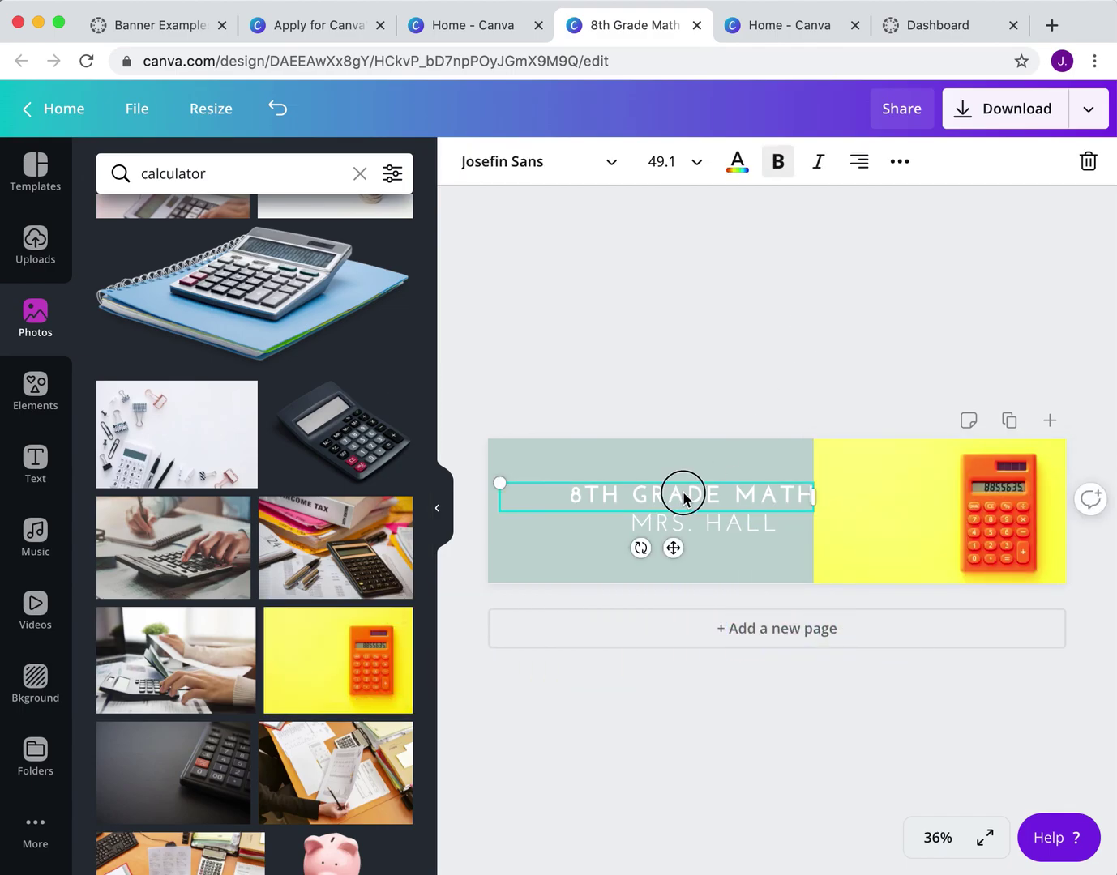
# Step: Nudge the title up and set the banner background to dark teal-blue #165570
pyautogui.moveTo(686, 491)
pyautogui.mouseDown()
pyautogui.moveTo(672, 484)
pyautogui.moveTo(684, 484)
pyautogui.mouseUp()
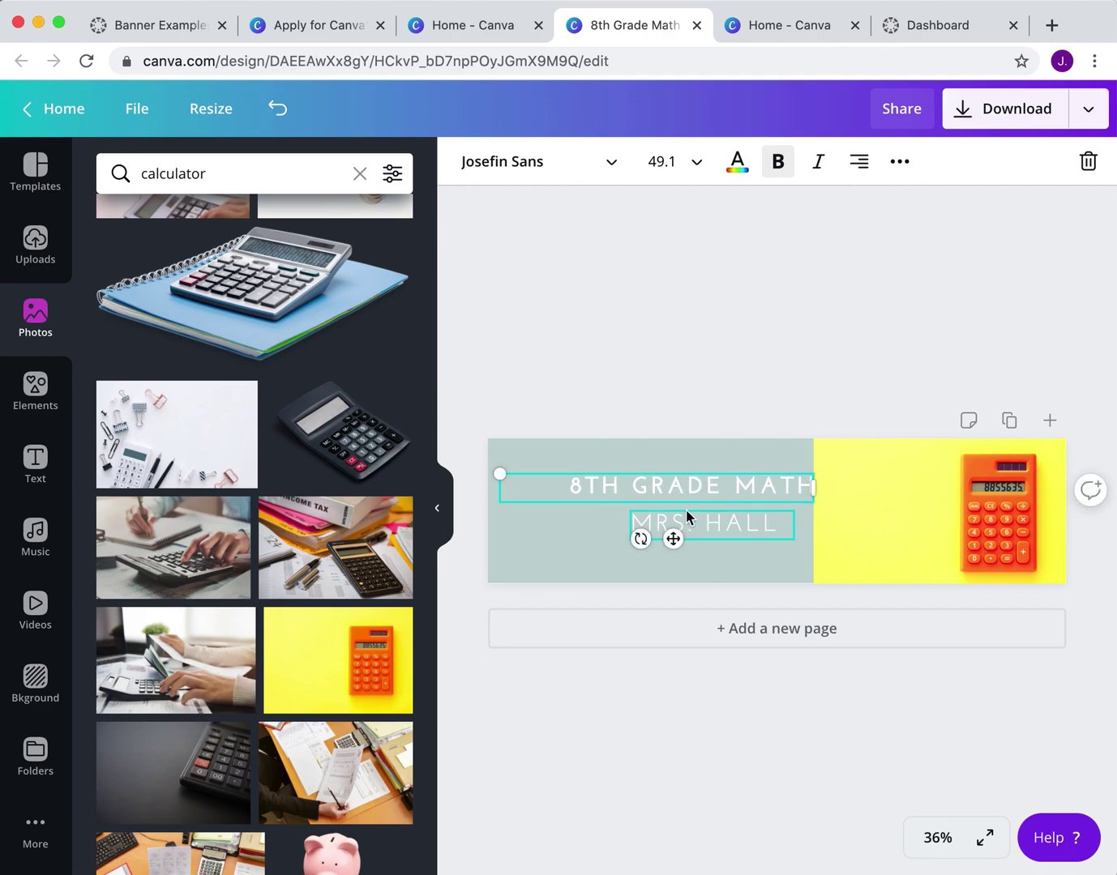
pyautogui.click(451, 503)
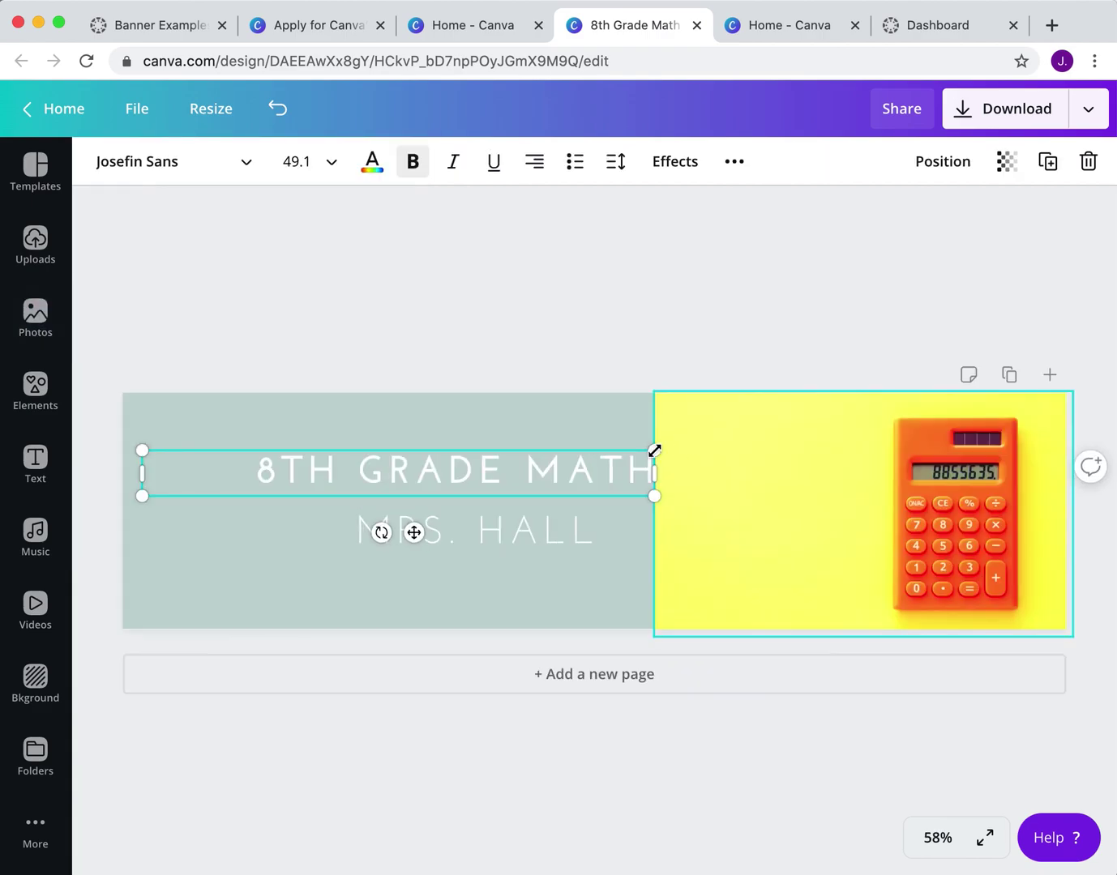
pyautogui.click(227, 580)
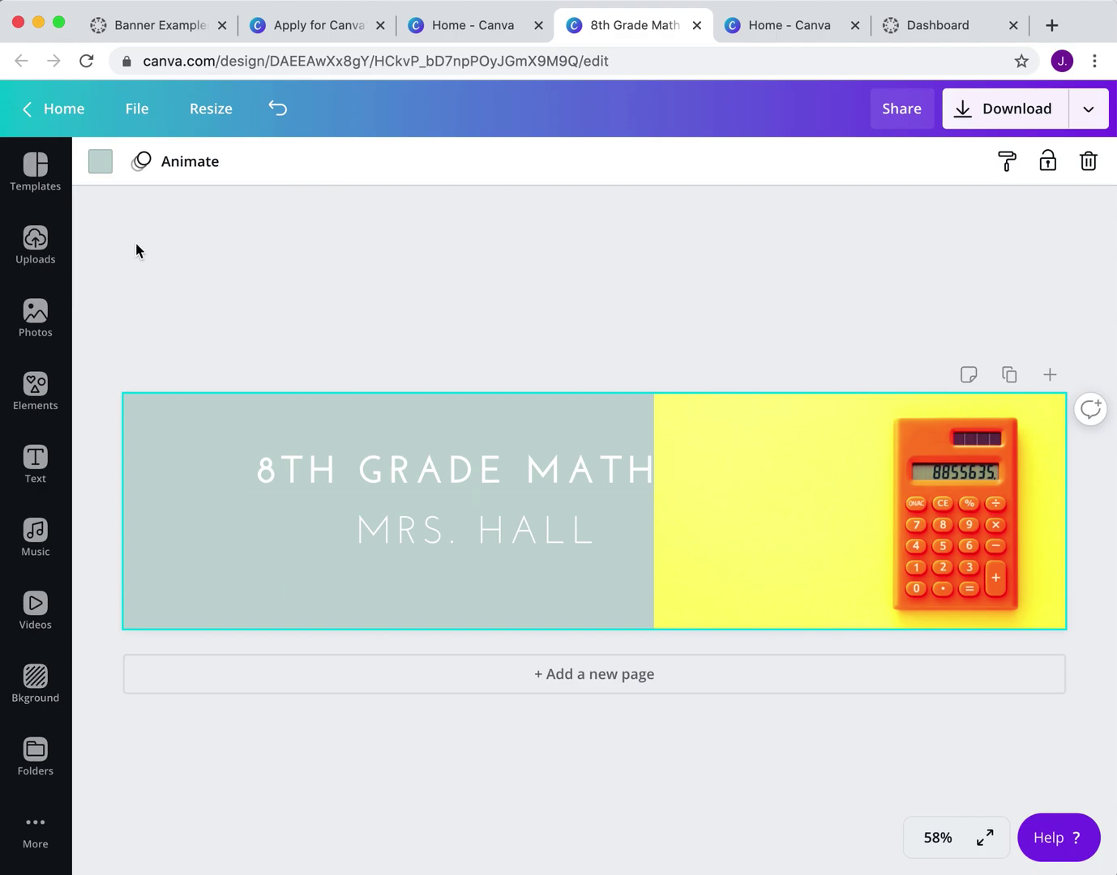
pyautogui.click(99, 163)
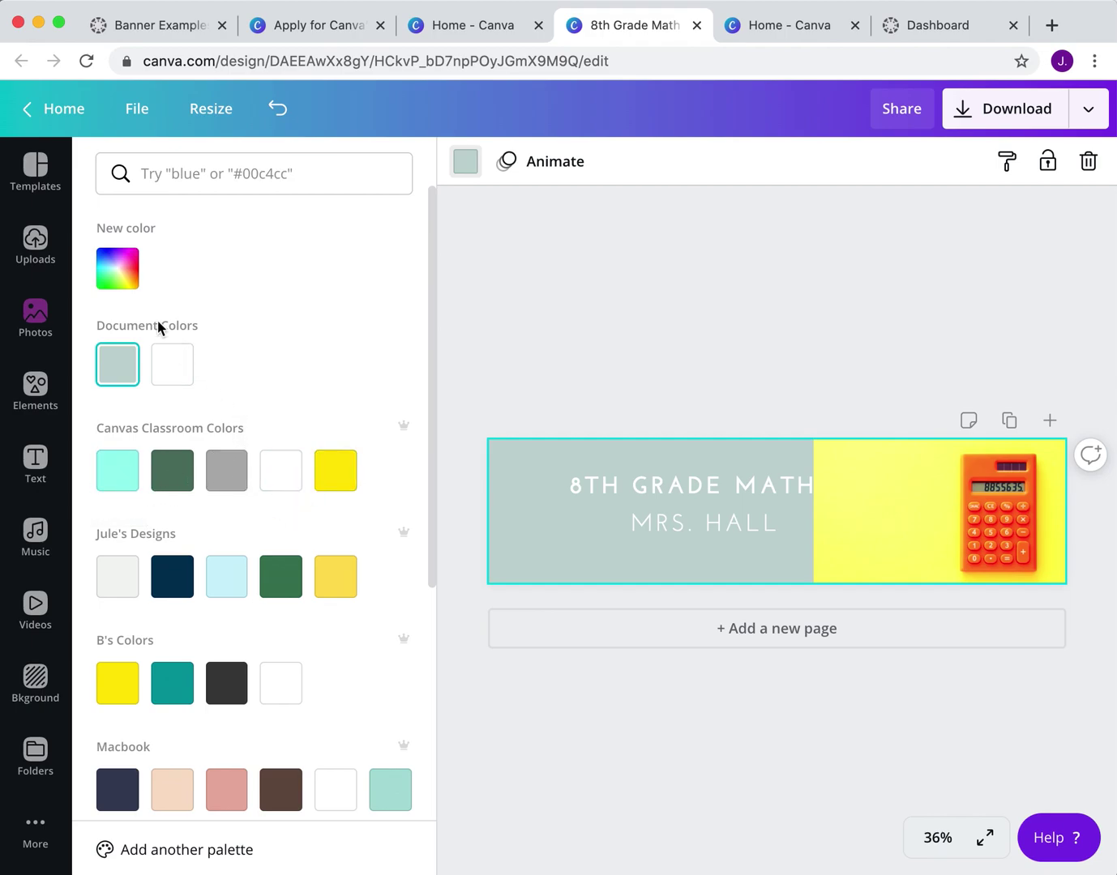
pyautogui.click(122, 280)
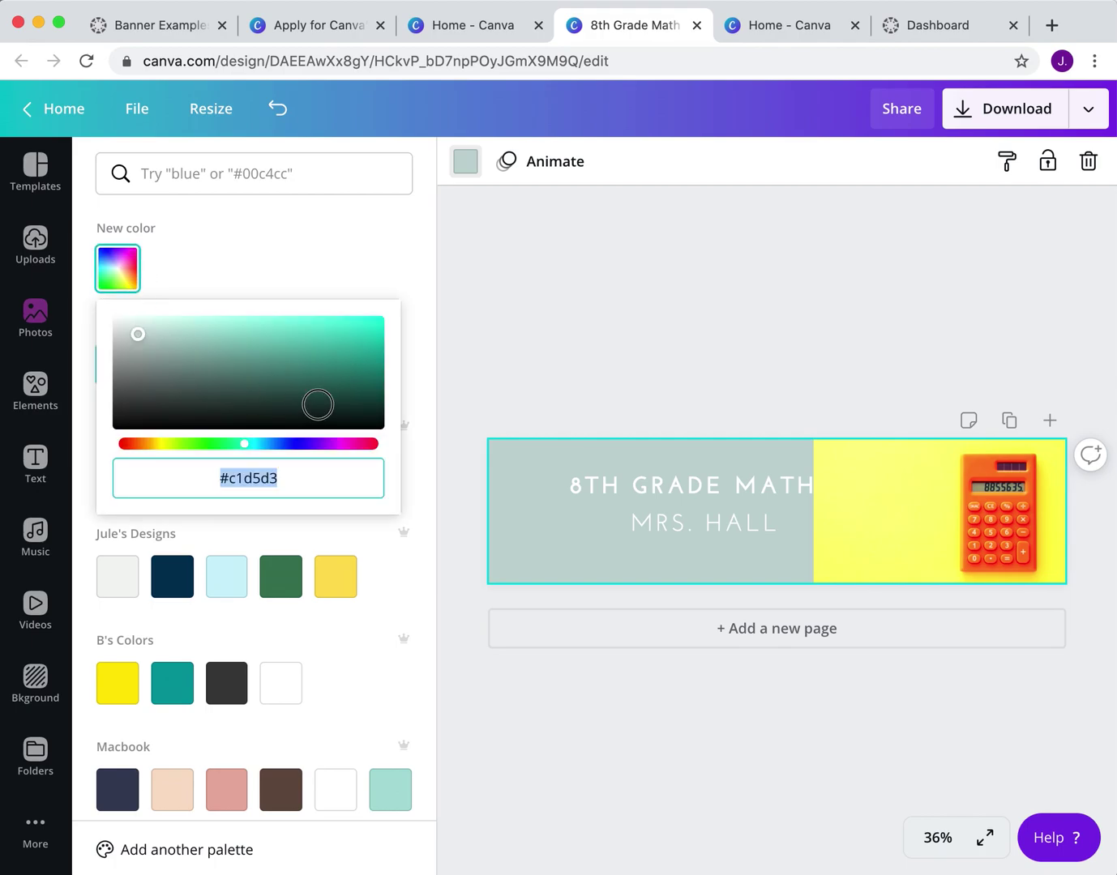
pyautogui.click(318, 404)
pyautogui.click(330, 379)
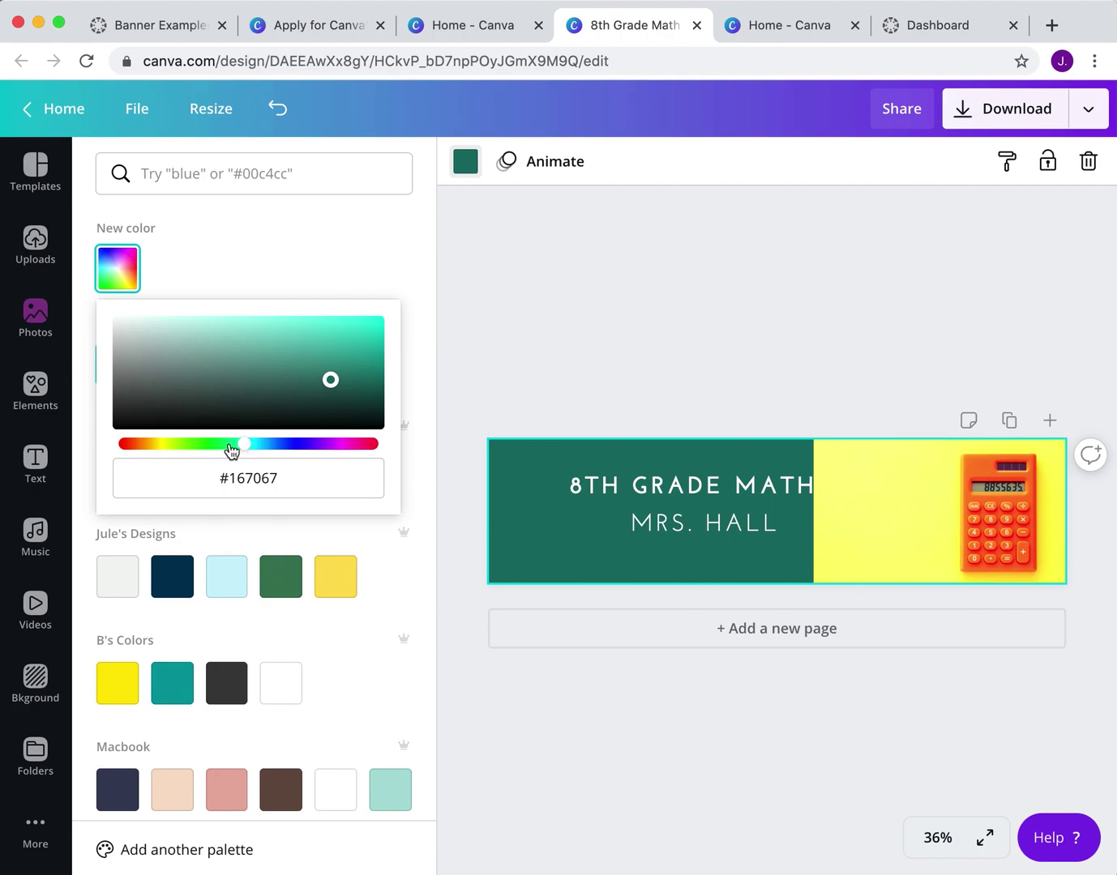
pyautogui.click(260, 446)
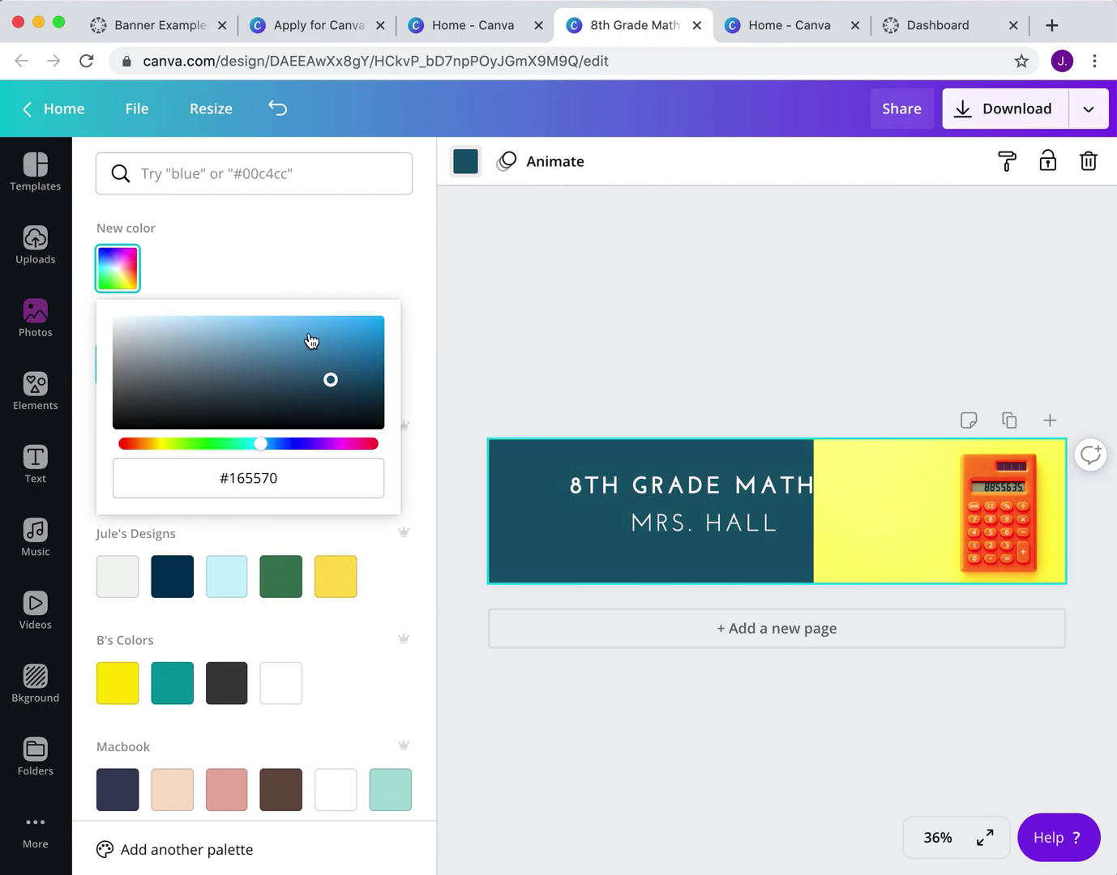
pyautogui.click(353, 376)
pyautogui.click(540, 371)
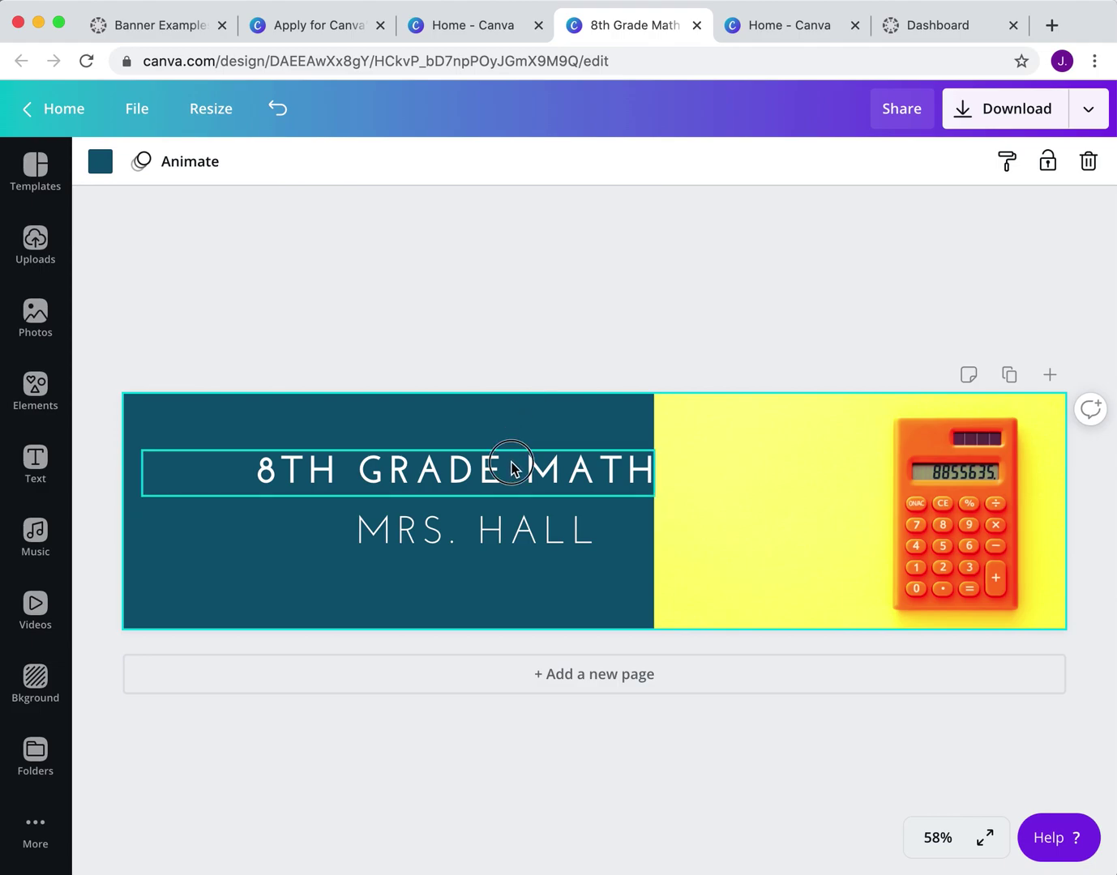
# Step: Reposition the 8TH GRADE MATH title and set its font size to 88, trying 48 first
pyautogui.moveTo(512, 467)
pyautogui.mouseDown()
pyautogui.moveTo(501, 463)
pyautogui.moveTo(510, 461)
pyautogui.mouseUp()
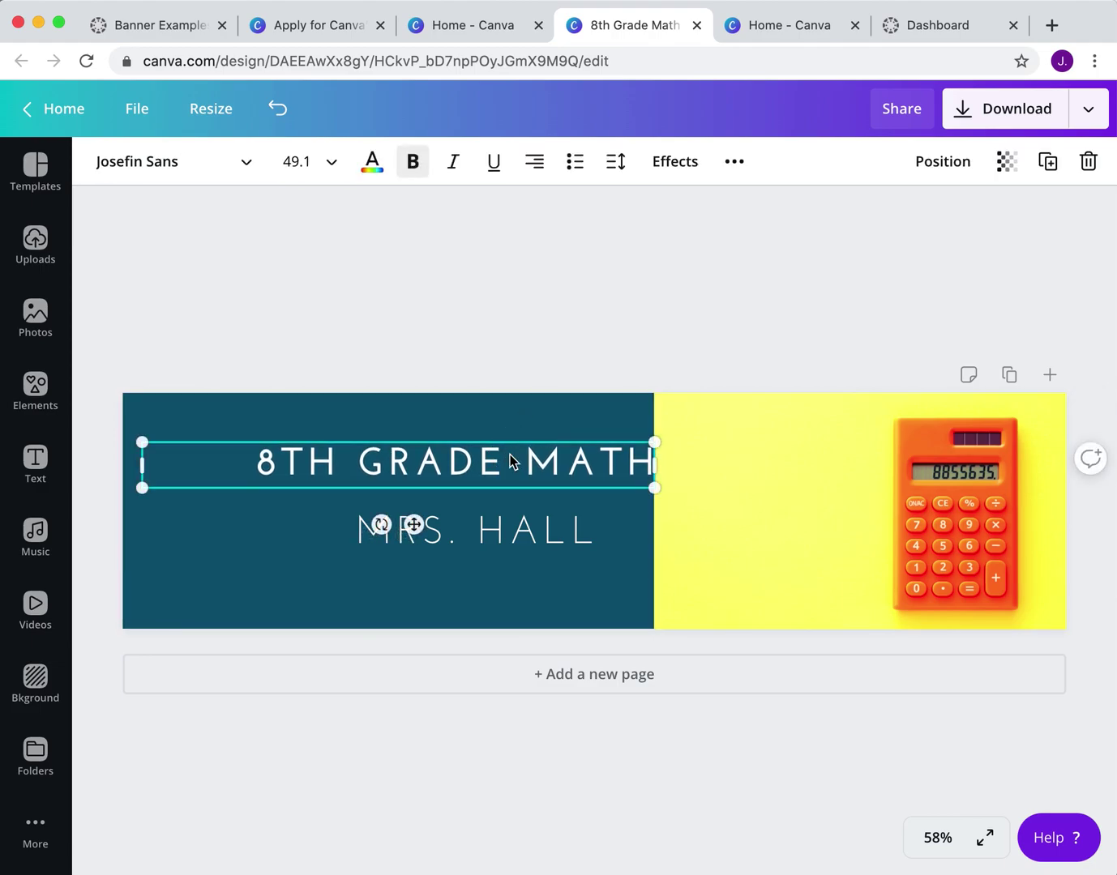
pyautogui.click(334, 163)
pyautogui.scroll(-3, 330, 492)
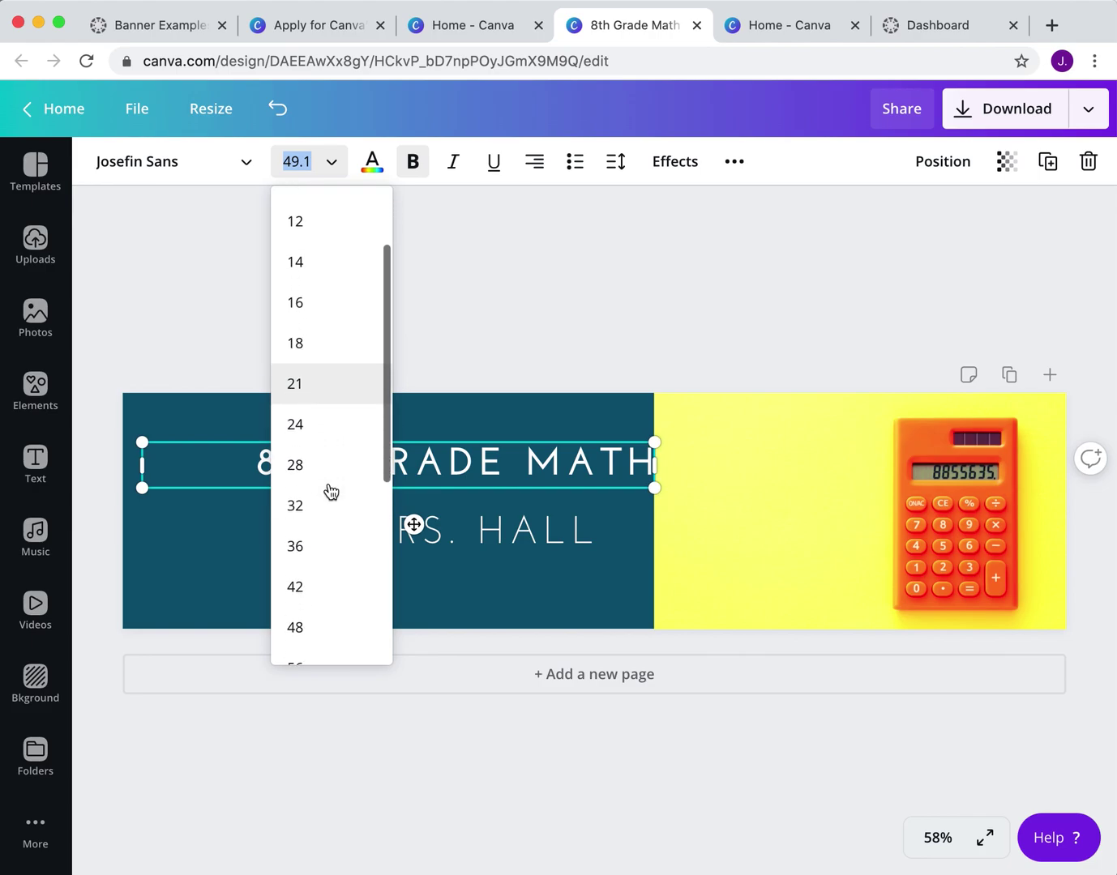
pyautogui.click(326, 629)
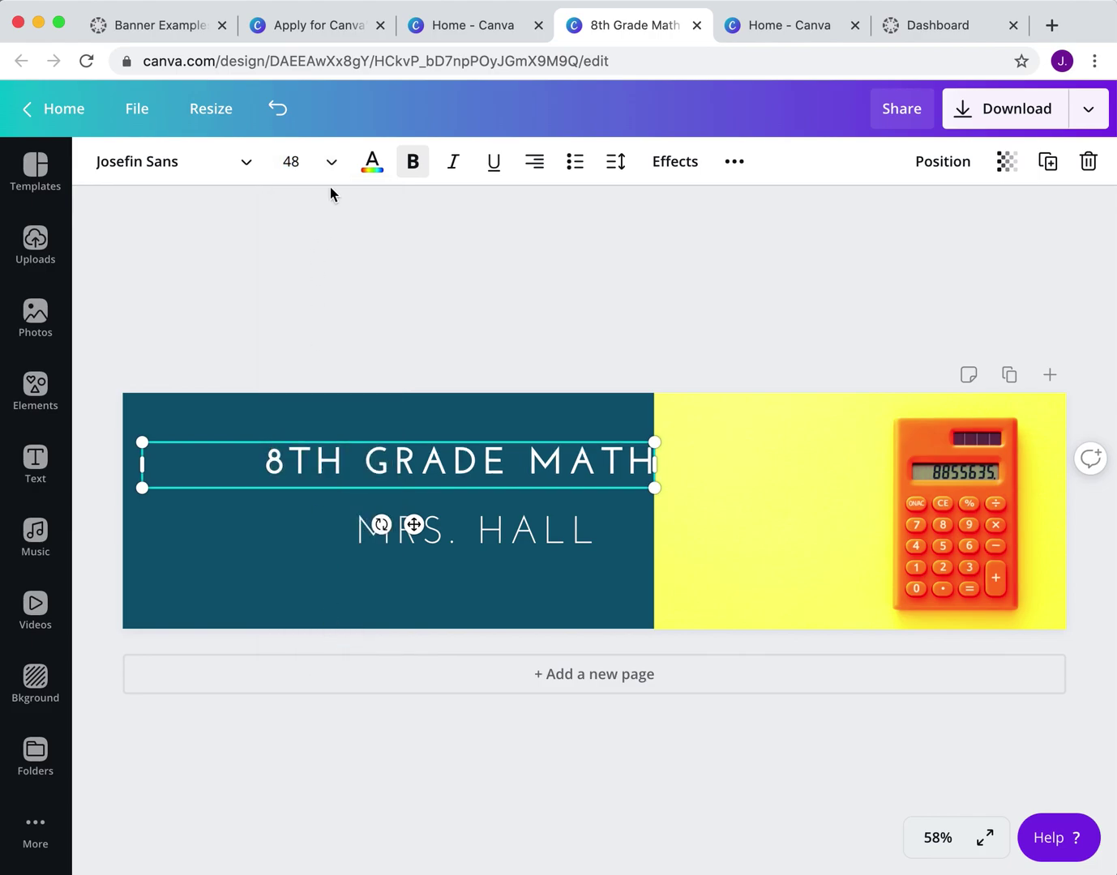
pyautogui.click(330, 161)
pyautogui.scroll(-3, 329, 460)
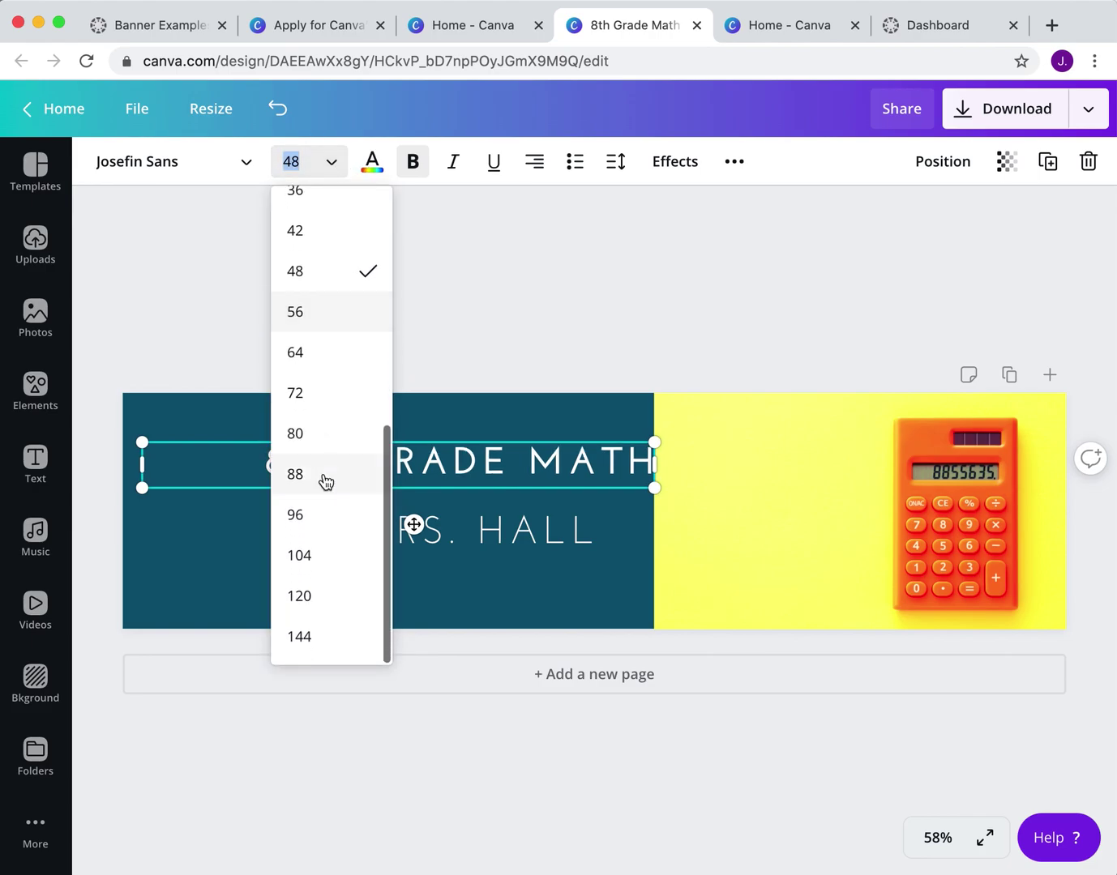
pyautogui.click(325, 481)
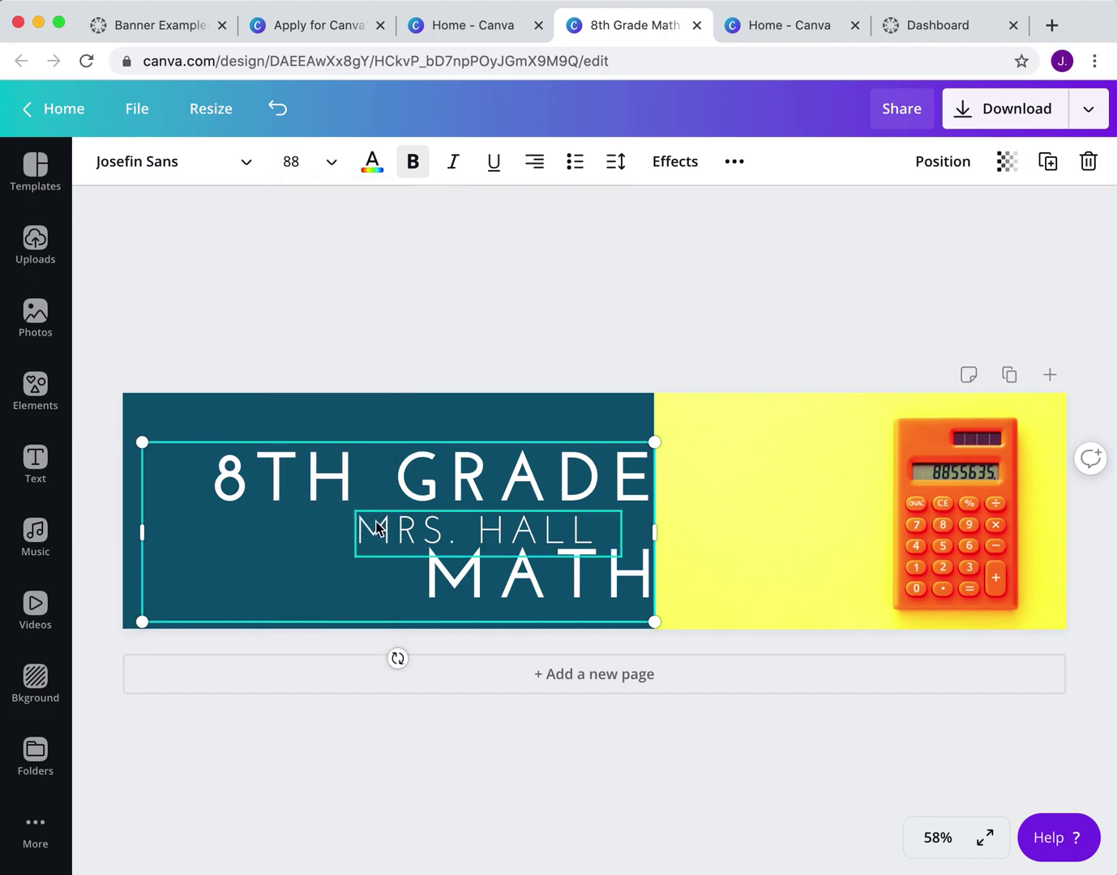
# Step: Delete the teacher's-name line and reselect the title
pyautogui.click(377, 529)
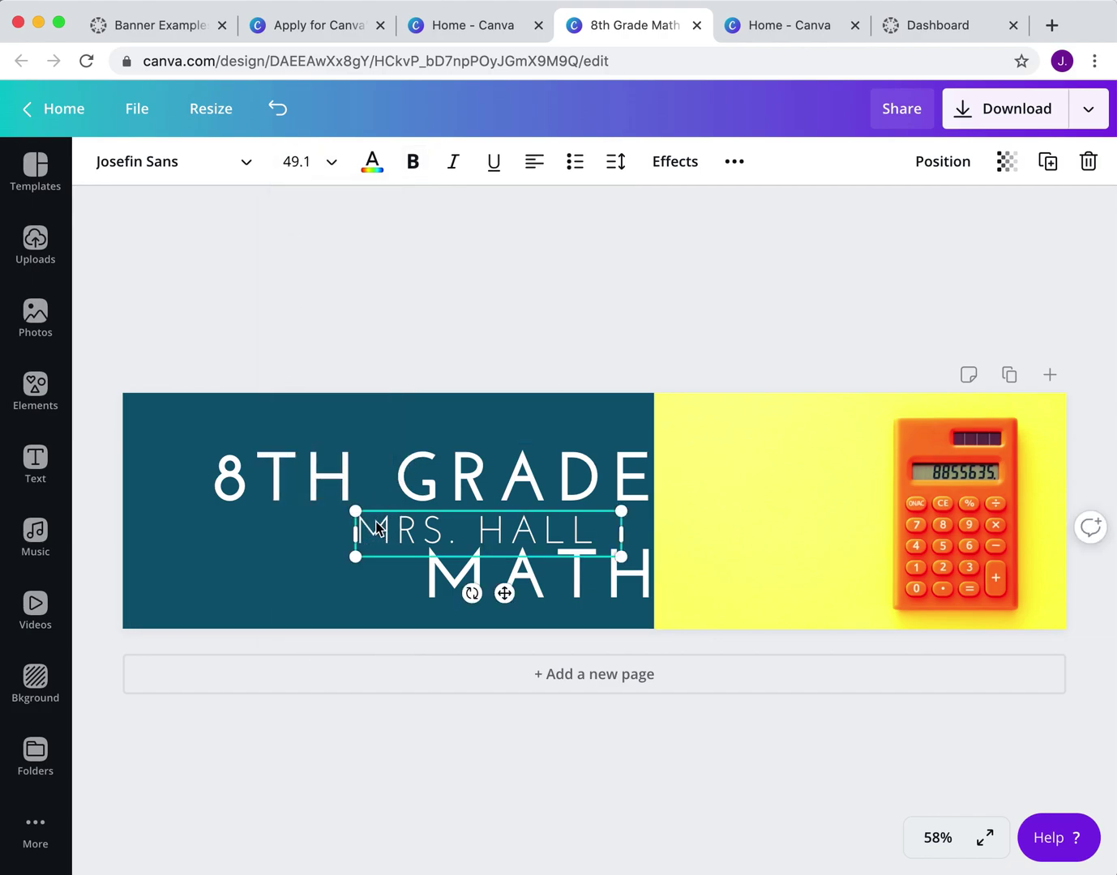
pyautogui.press('Delete')
pyautogui.click(376, 529)
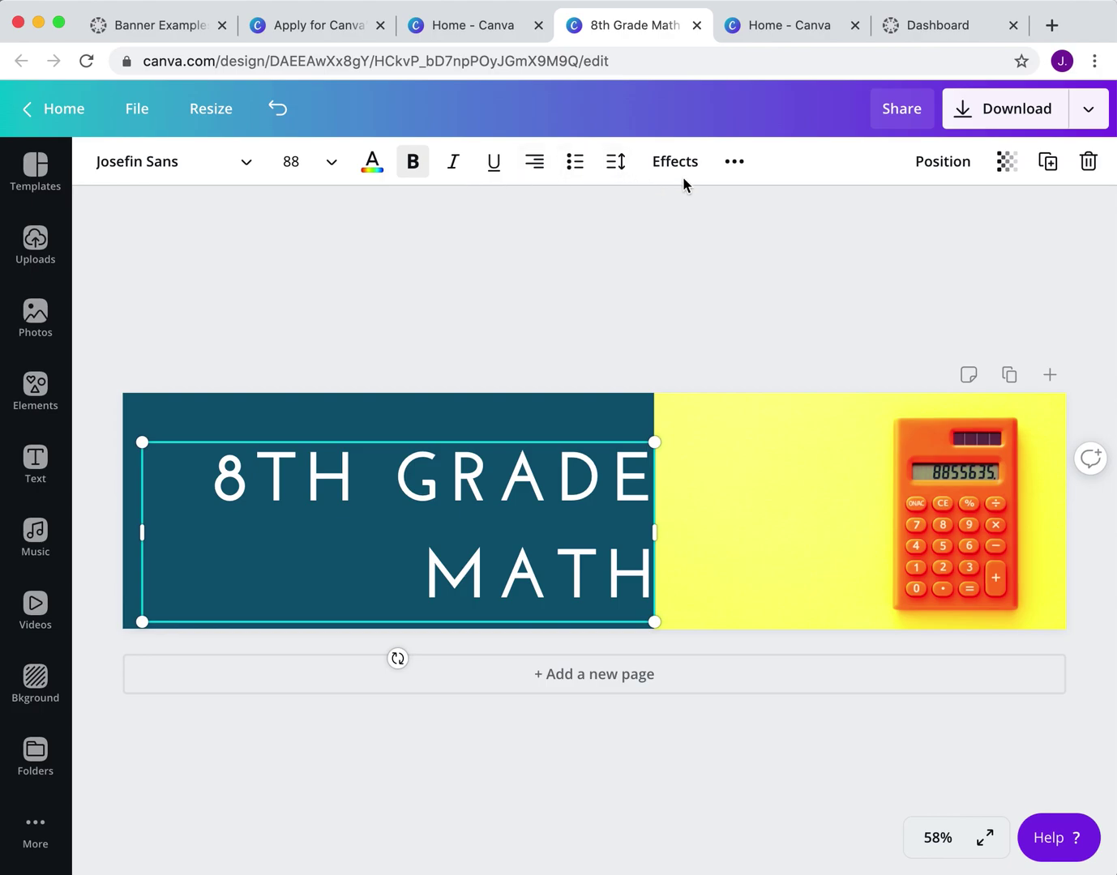
# Step: Try the Bebas Neue and Evolve Sans fonts on the heading
pyautogui.click(243, 165)
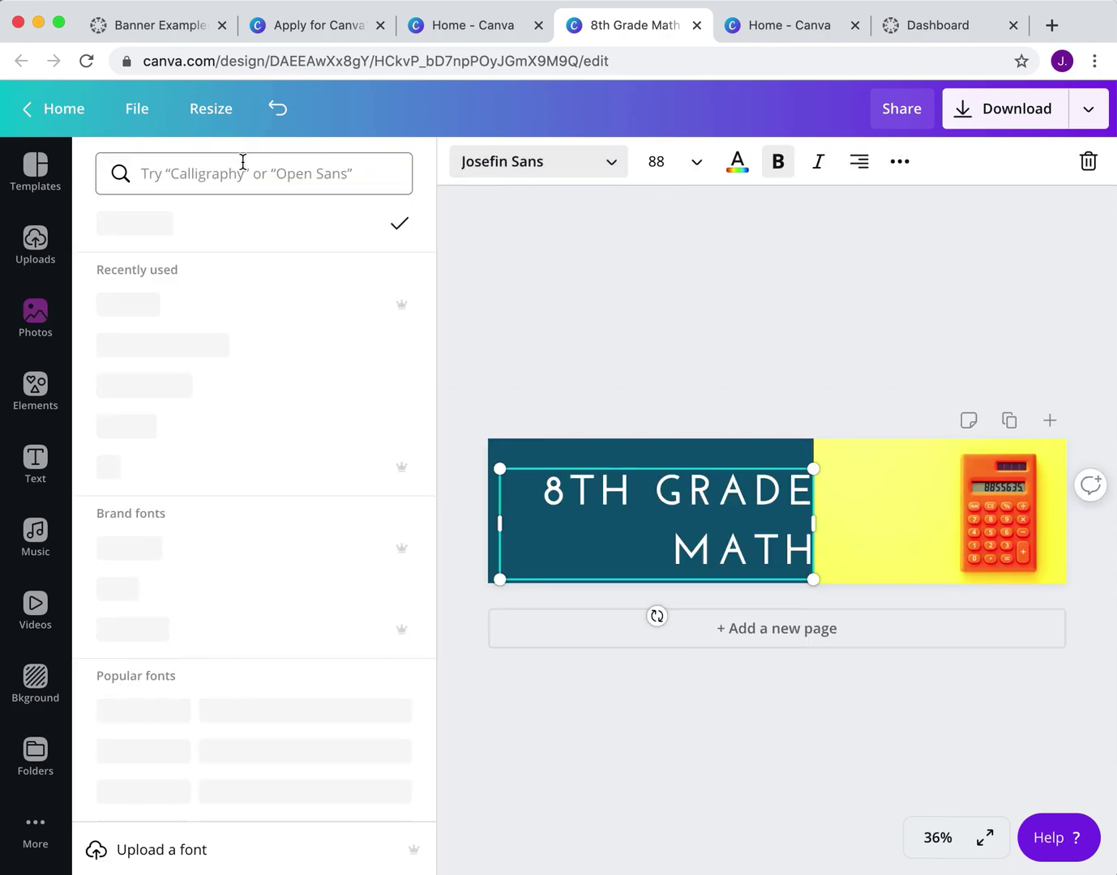
pyautogui.scroll(-2, 158, 511)
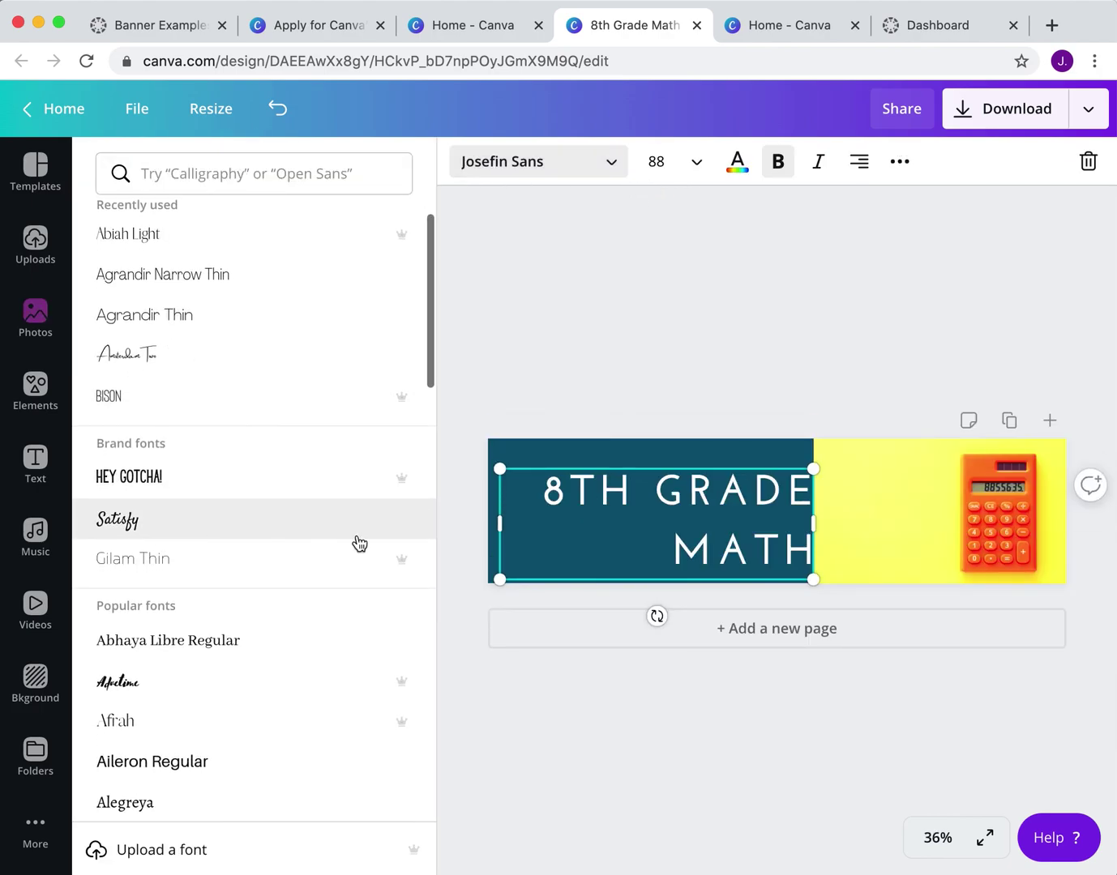
pyautogui.moveTo(404, 569)
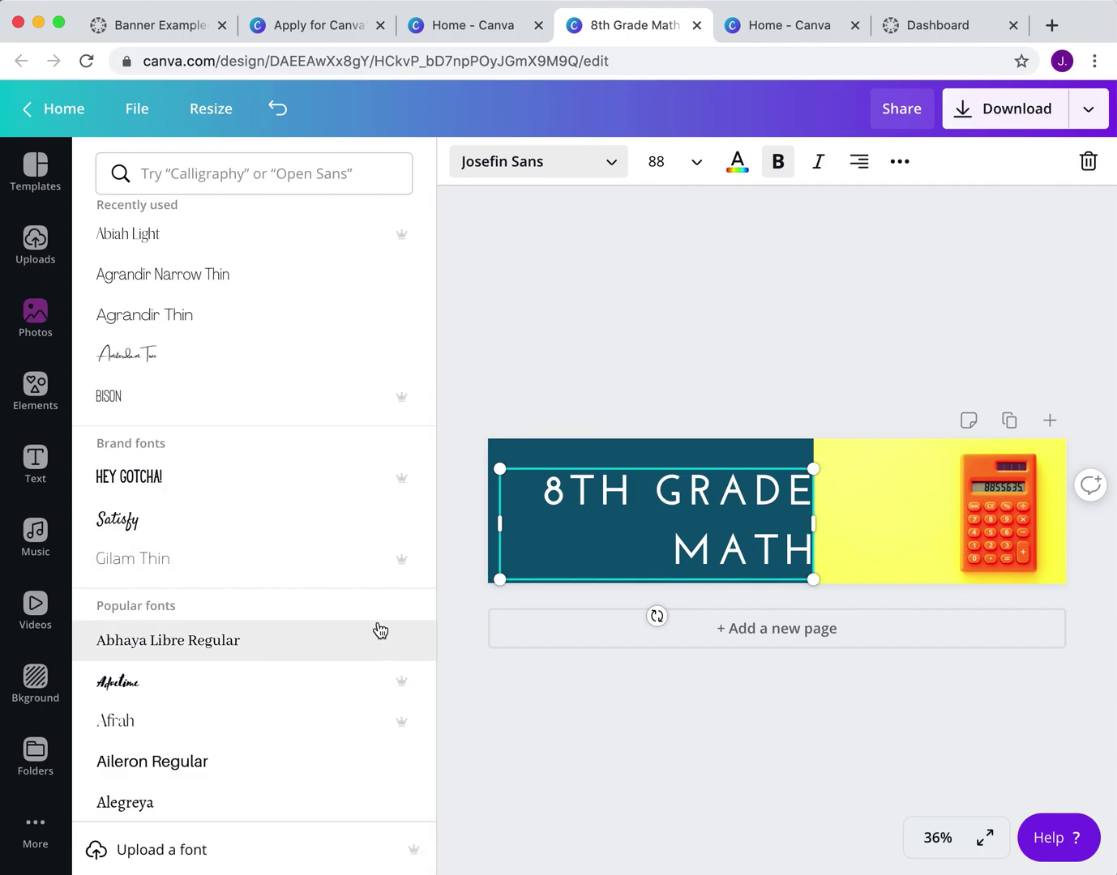
pyautogui.scroll(-8, 379, 631)
pyautogui.scroll(-4, 380, 631)
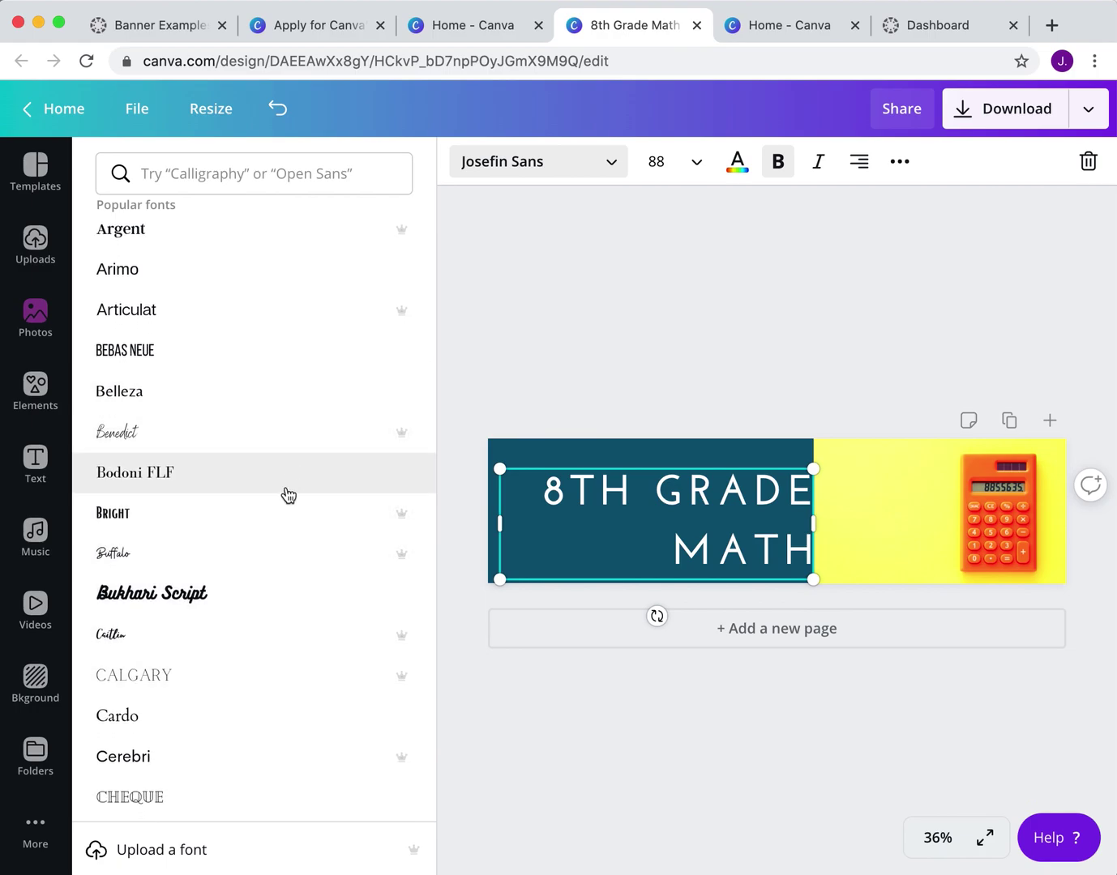
pyautogui.click(300, 360)
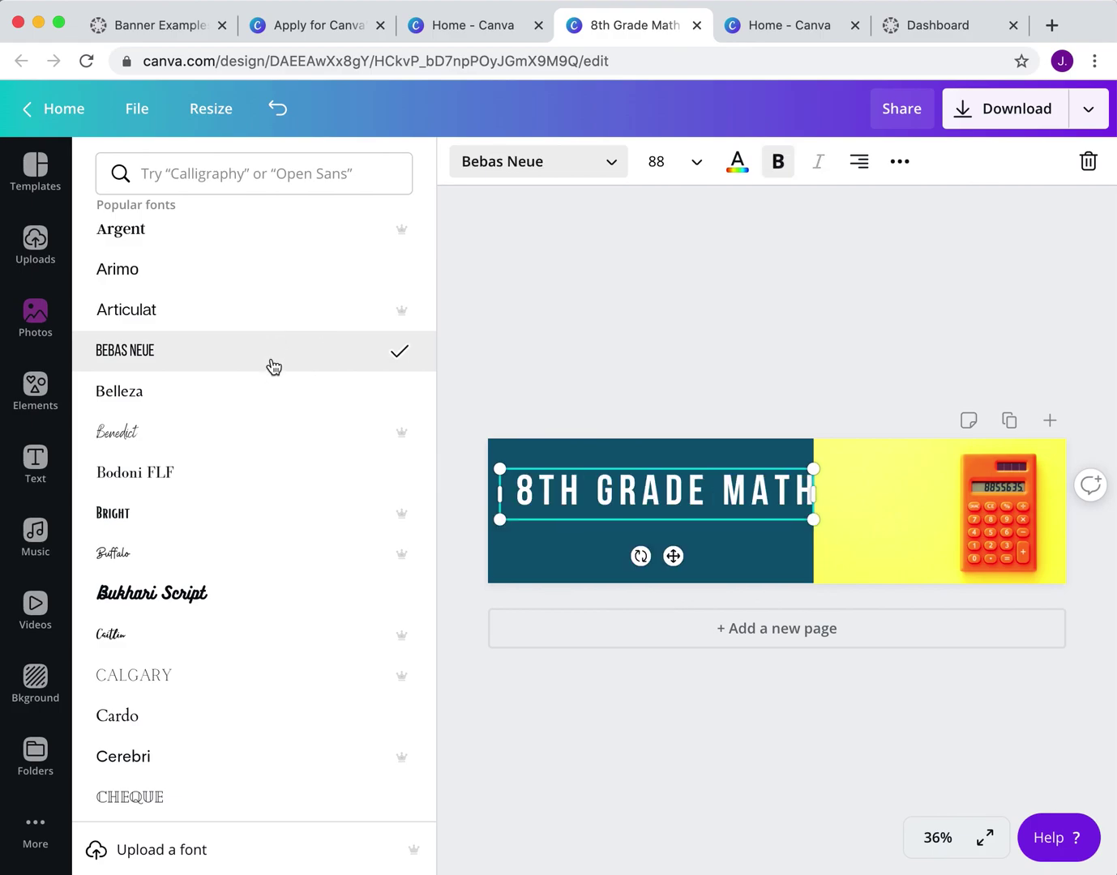
pyautogui.scroll(-10, 274, 377)
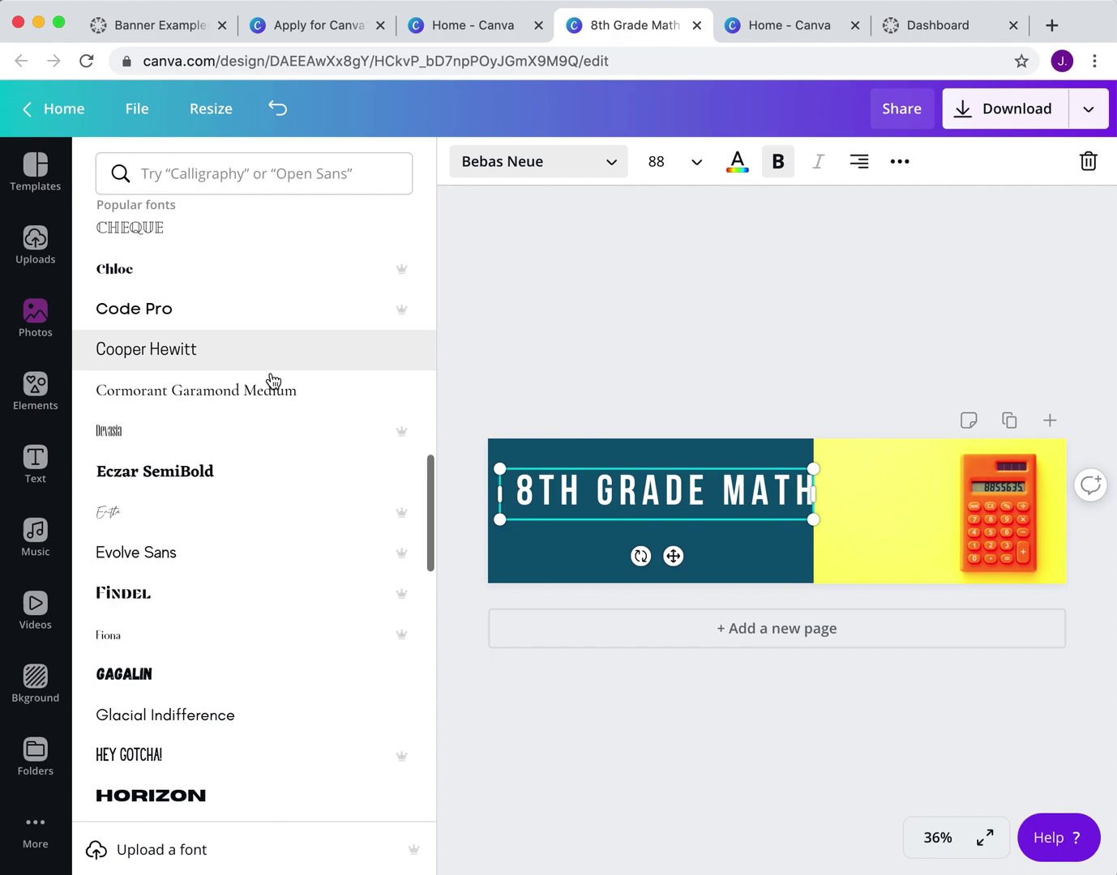
pyautogui.scroll(-2, 274, 382)
pyautogui.click(244, 421)
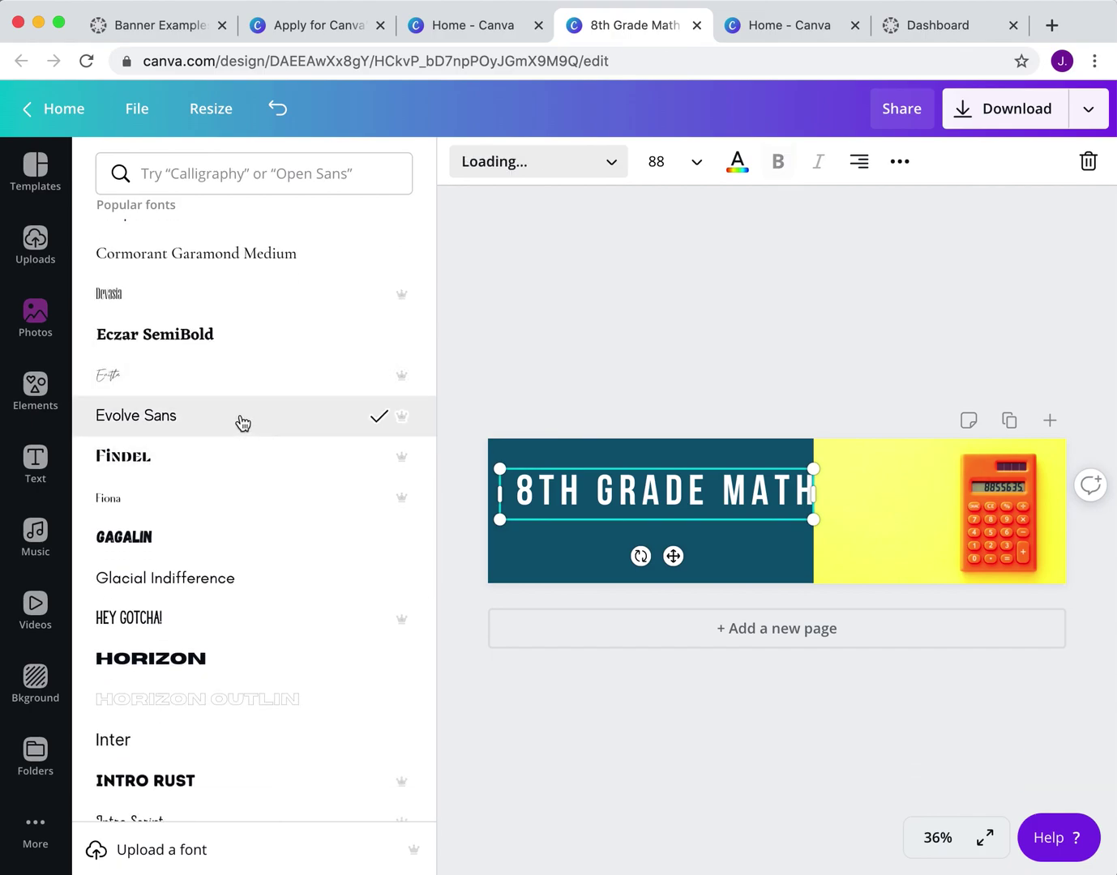
# Step: Try Glacial Indifference and Hey Gotcha!, then settle on the Lovelo font
pyautogui.click(236, 580)
pyautogui.click(212, 620)
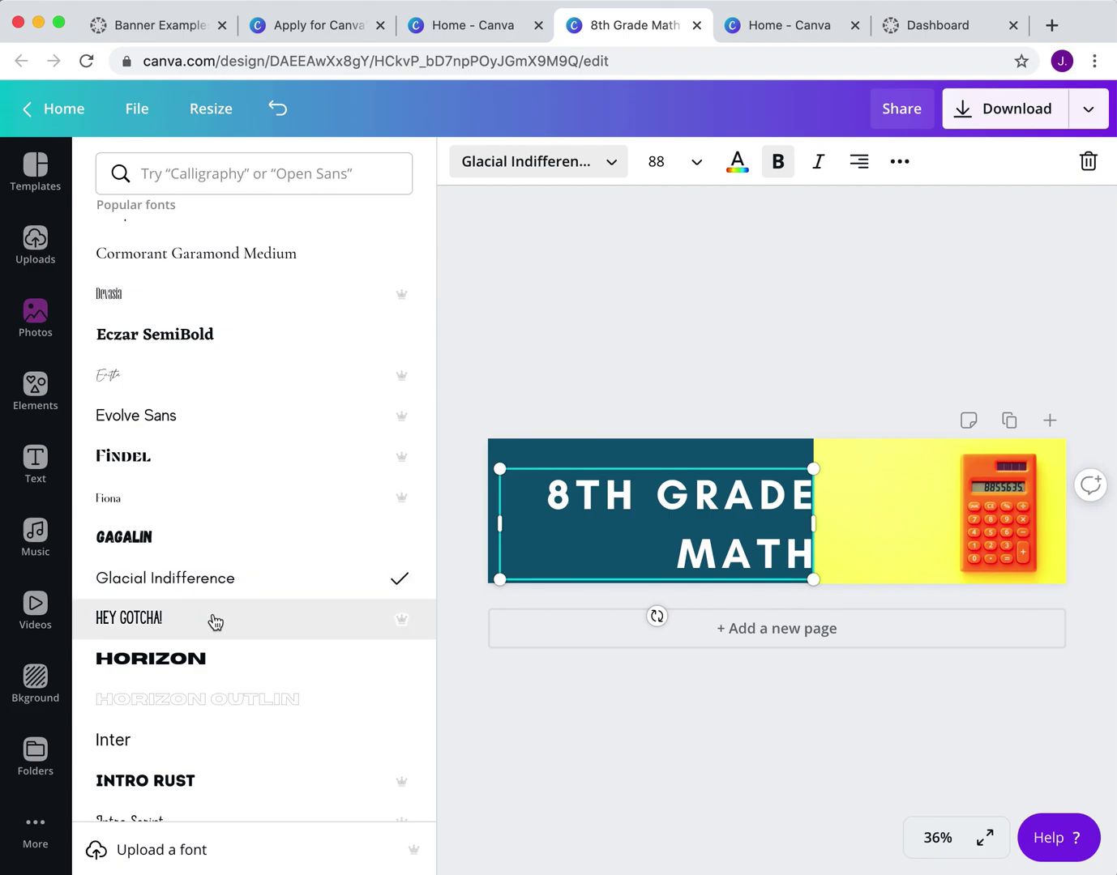
pyautogui.scroll(-6, 215, 621)
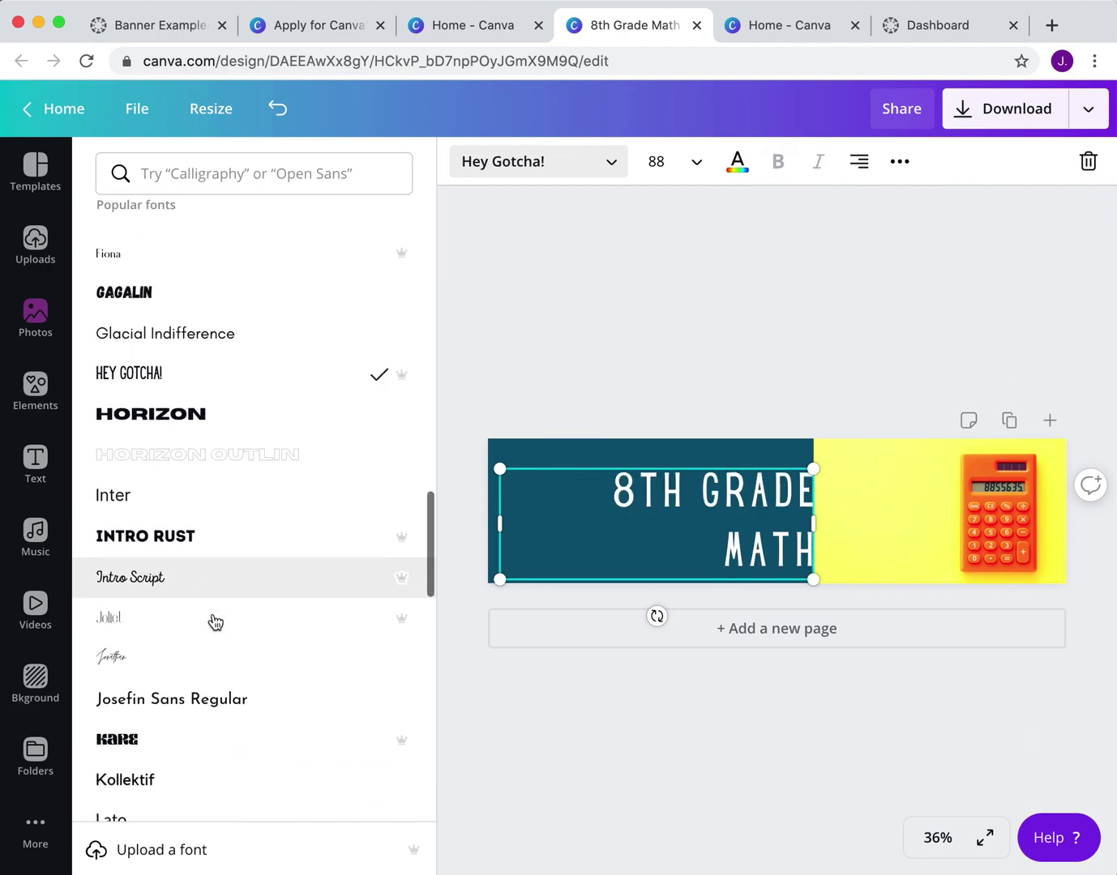
pyautogui.scroll(-8, 215, 622)
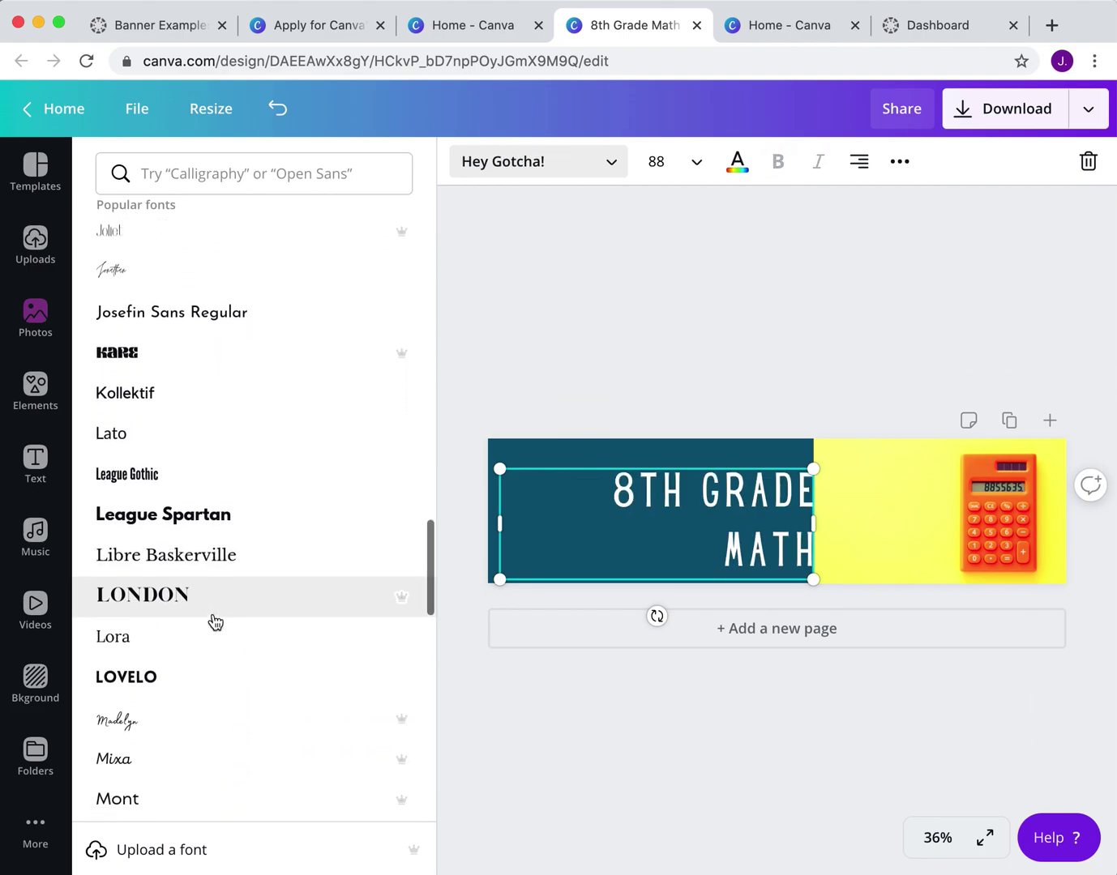
pyautogui.click(212, 494)
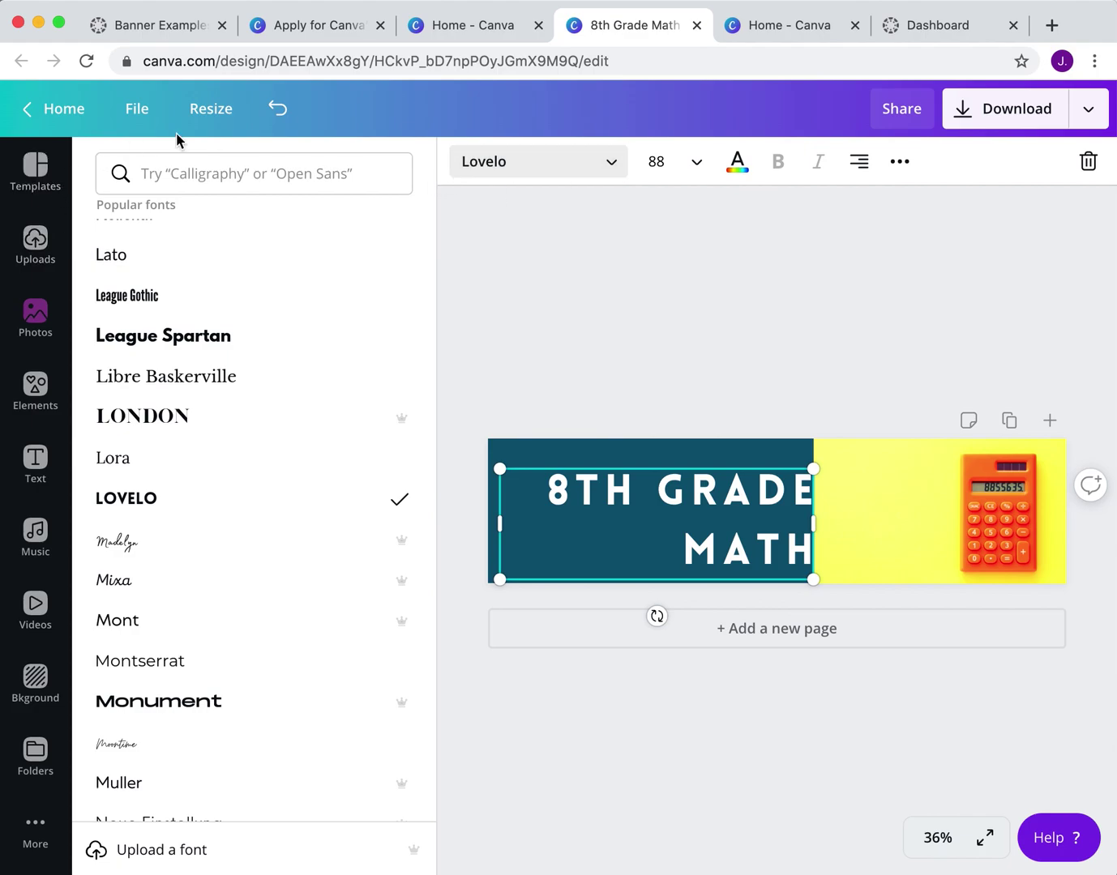
pyautogui.click(527, 331)
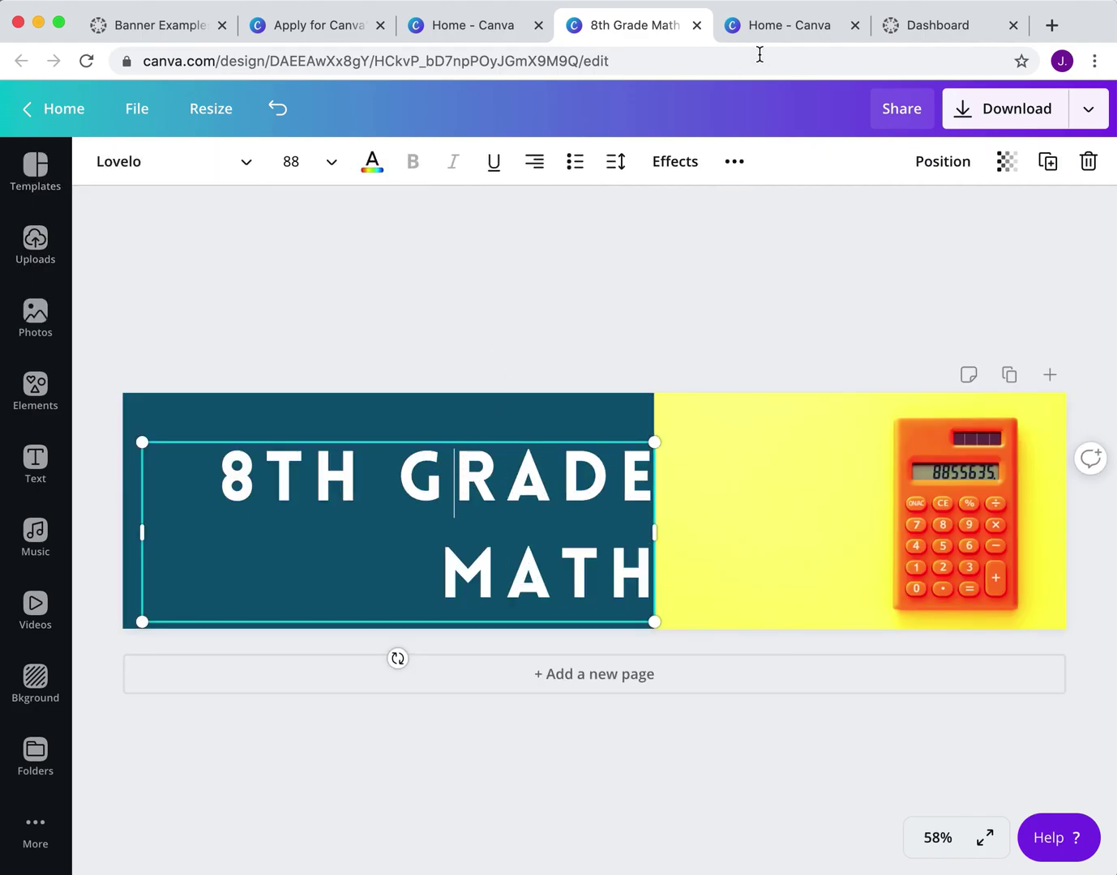
# Step: Tighten the heading's letter spacing to about 49 and line height to 1.03
pyautogui.click(730, 165)
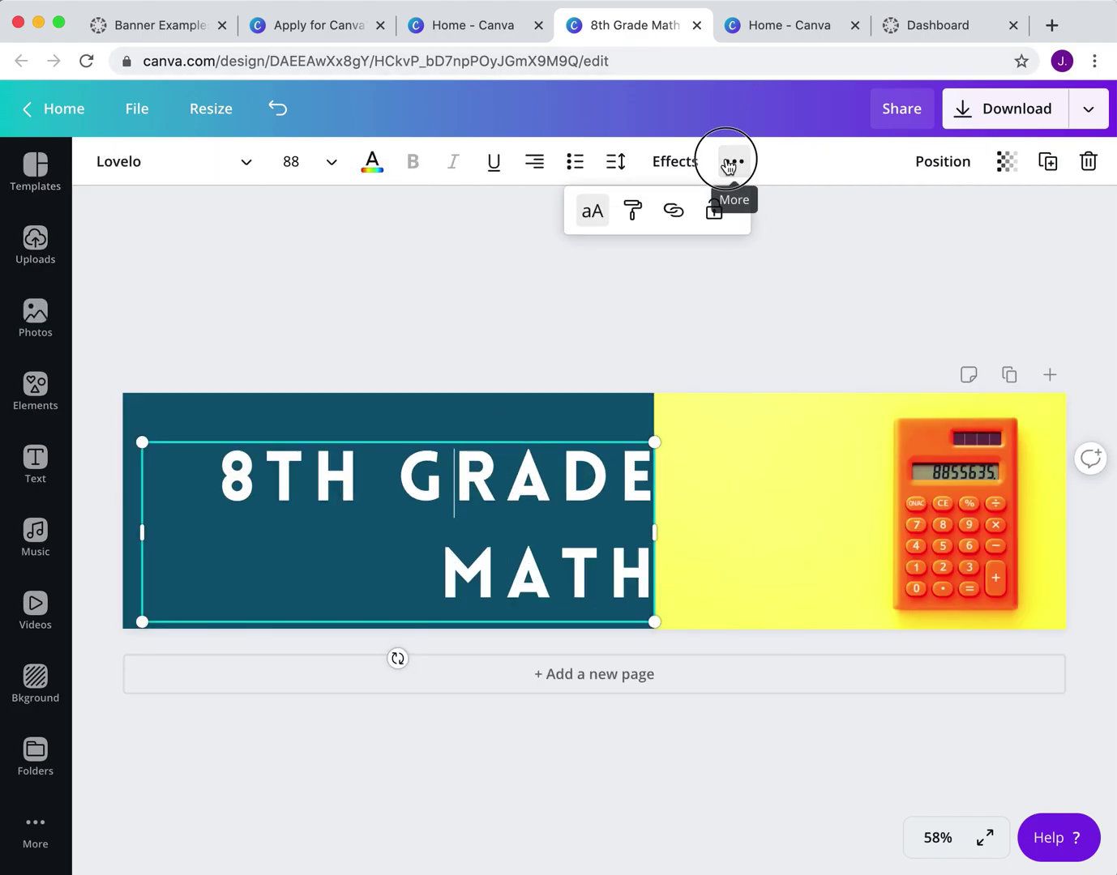
pyautogui.click(730, 164)
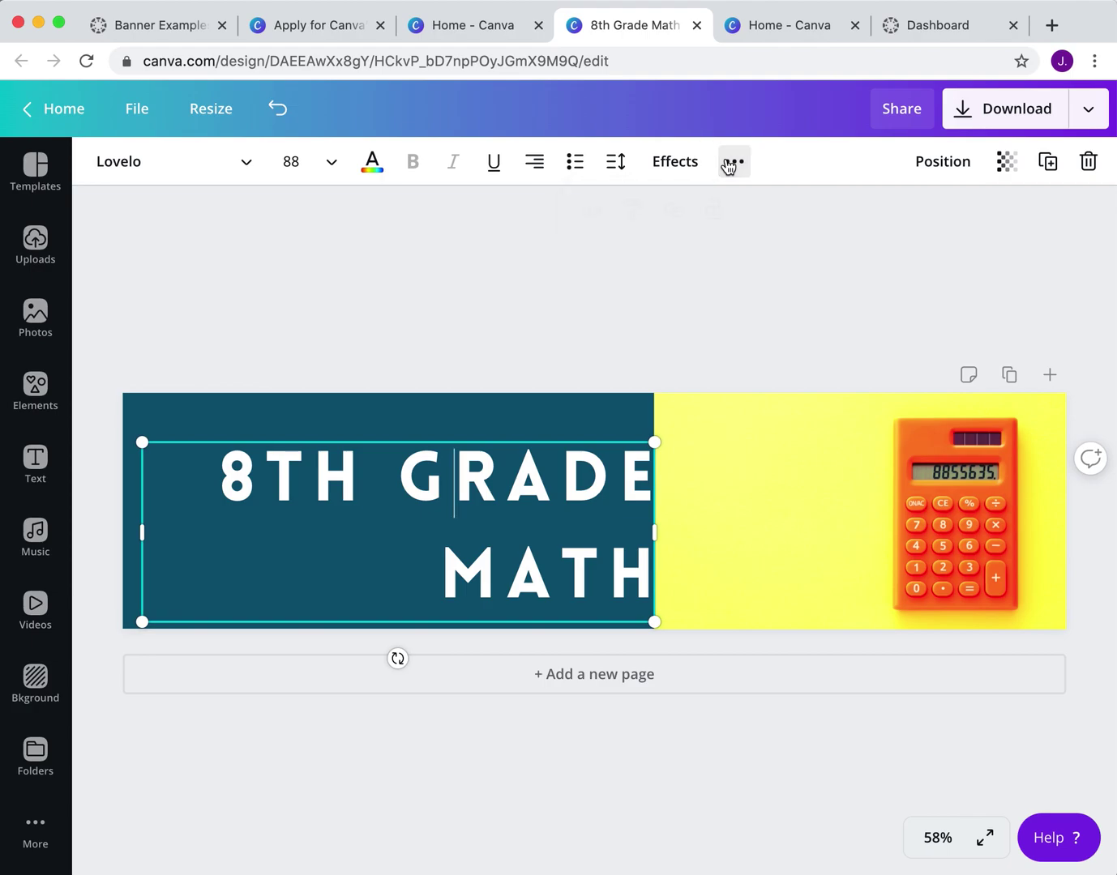
pyautogui.click(616, 162)
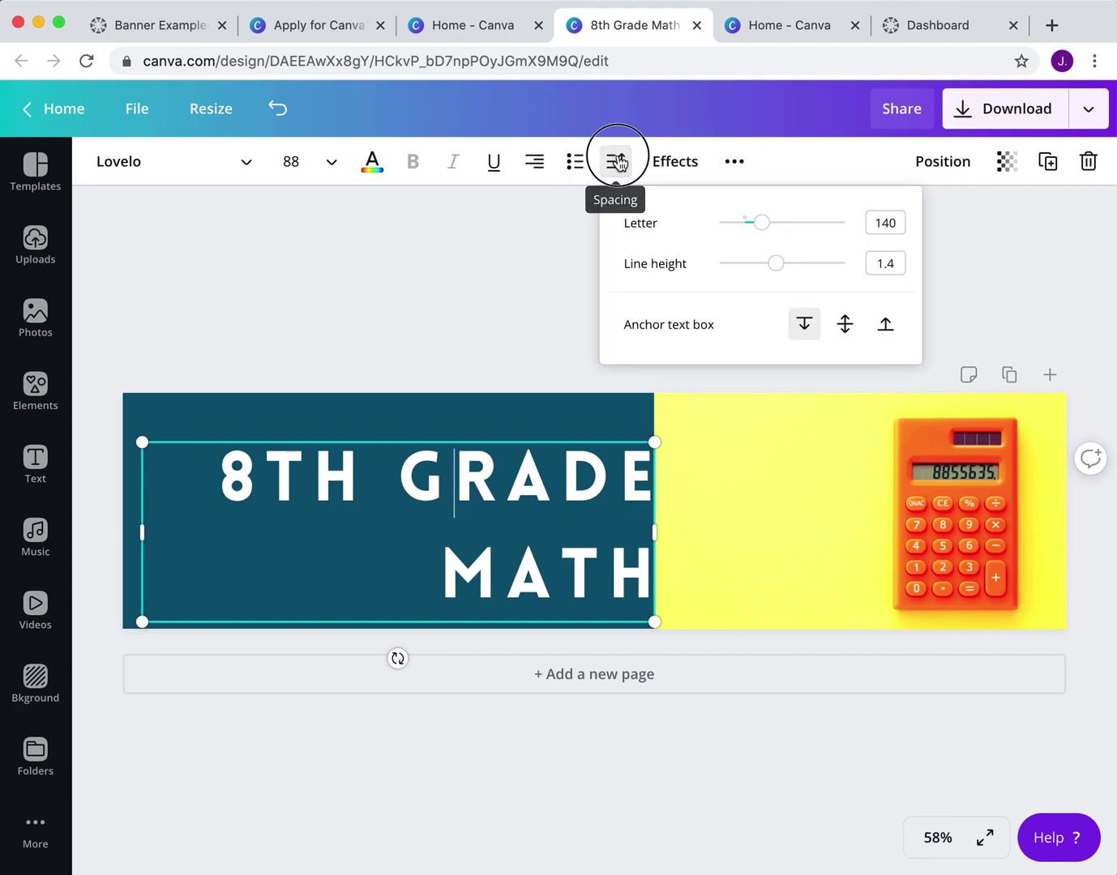
pyautogui.click(763, 225)
pyautogui.moveTo(767, 233); pyautogui.dragTo(753, 266)
pyautogui.click(773, 266)
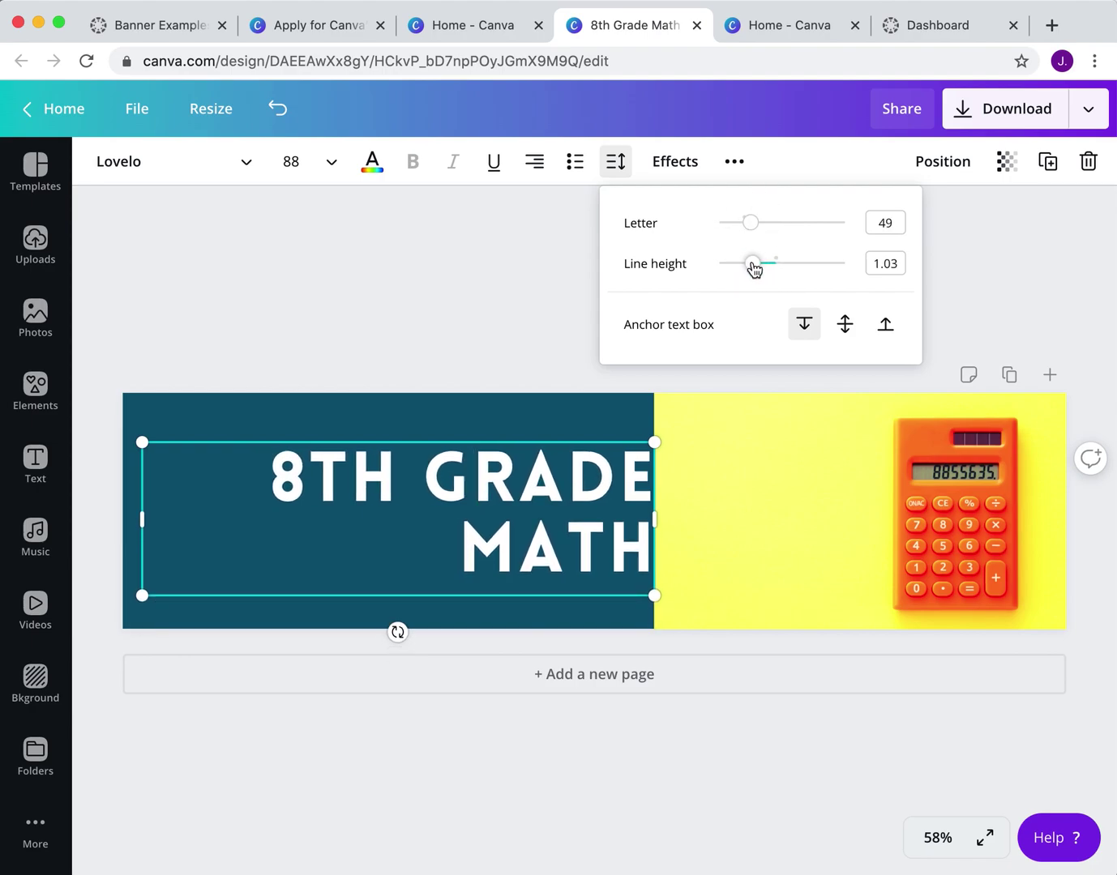
pyautogui.click(483, 271)
# Step: Enlarge the heading to size 91.3 and narrow its text box to fit the blue panel
pyautogui.click(546, 484)
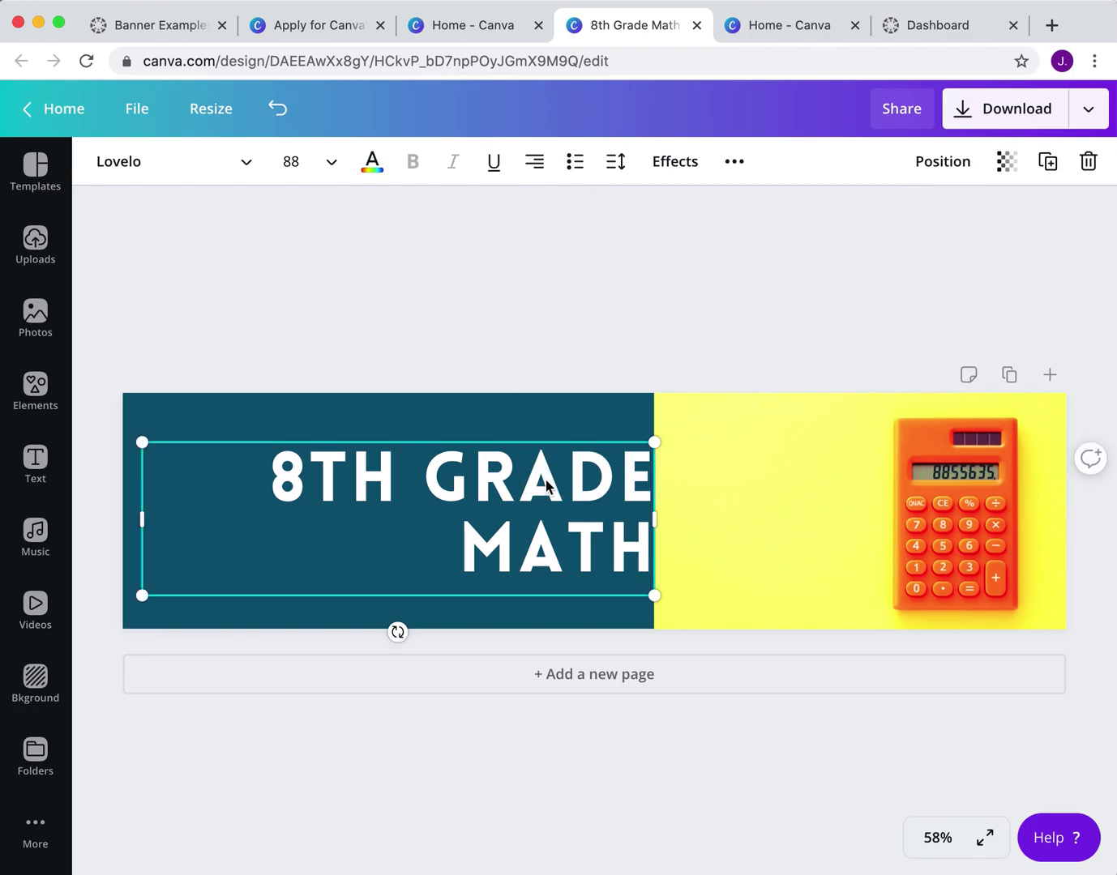
pyautogui.moveTo(142, 441); pyautogui.dragTo(136, 410)
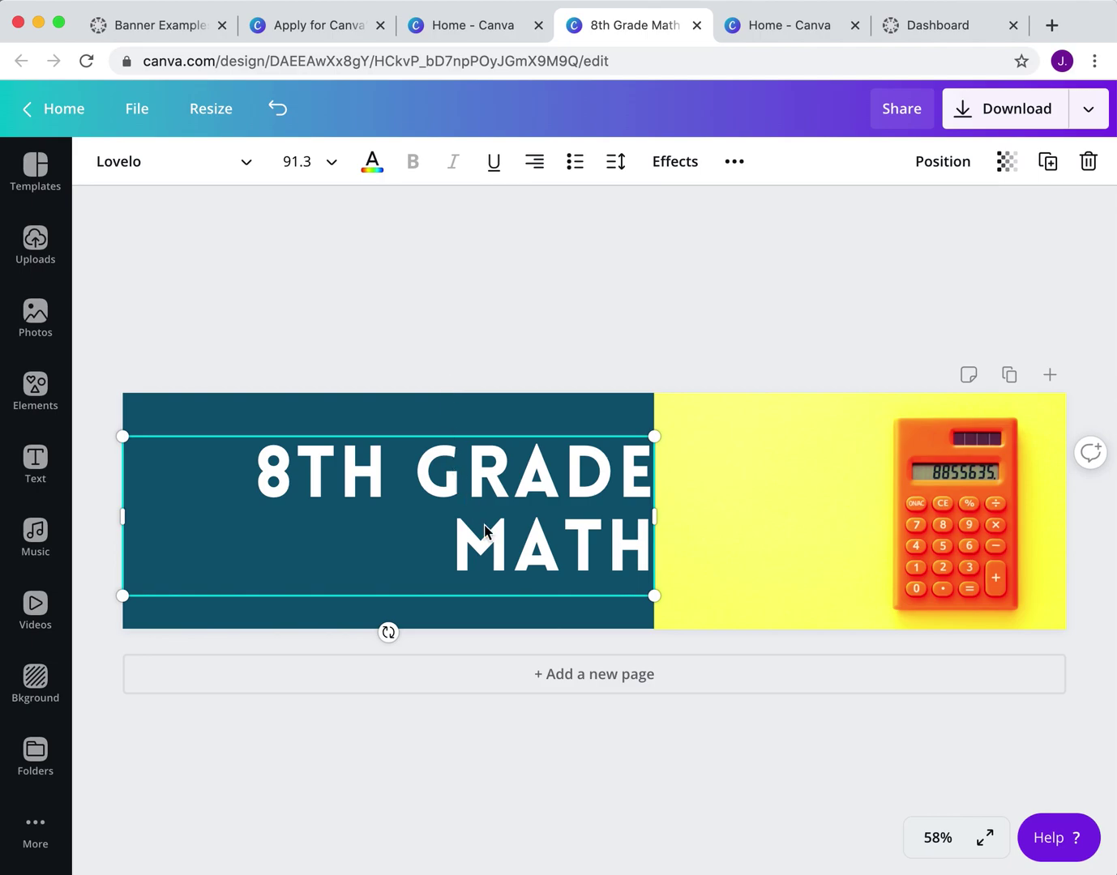
pyautogui.click(497, 333)
pyautogui.click(494, 521)
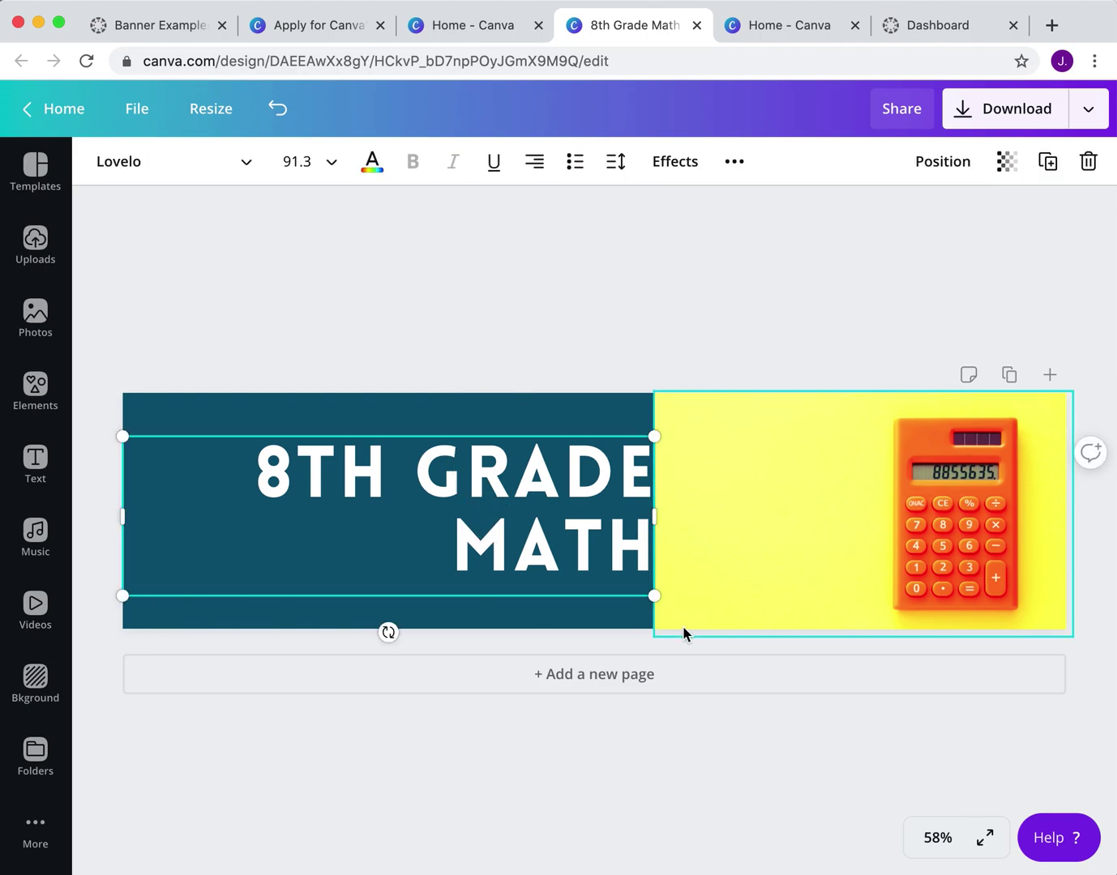
pyautogui.moveTo(657, 595)
pyautogui.mouseDown()
pyautogui.moveTo(783, 673)
pyautogui.moveTo(646, 620)
pyautogui.mouseUp()
pyautogui.click(607, 516)
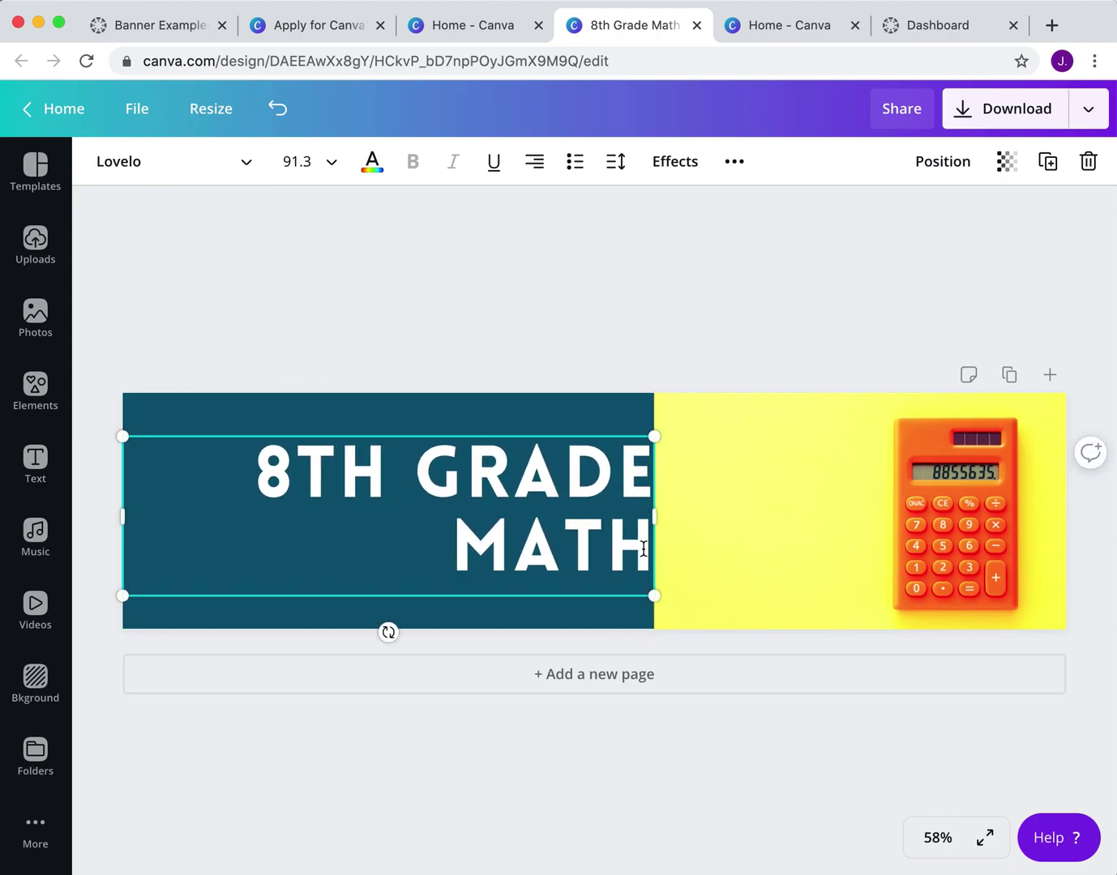
pyautogui.moveTo(645, 550); pyautogui.dragTo(249, 454)
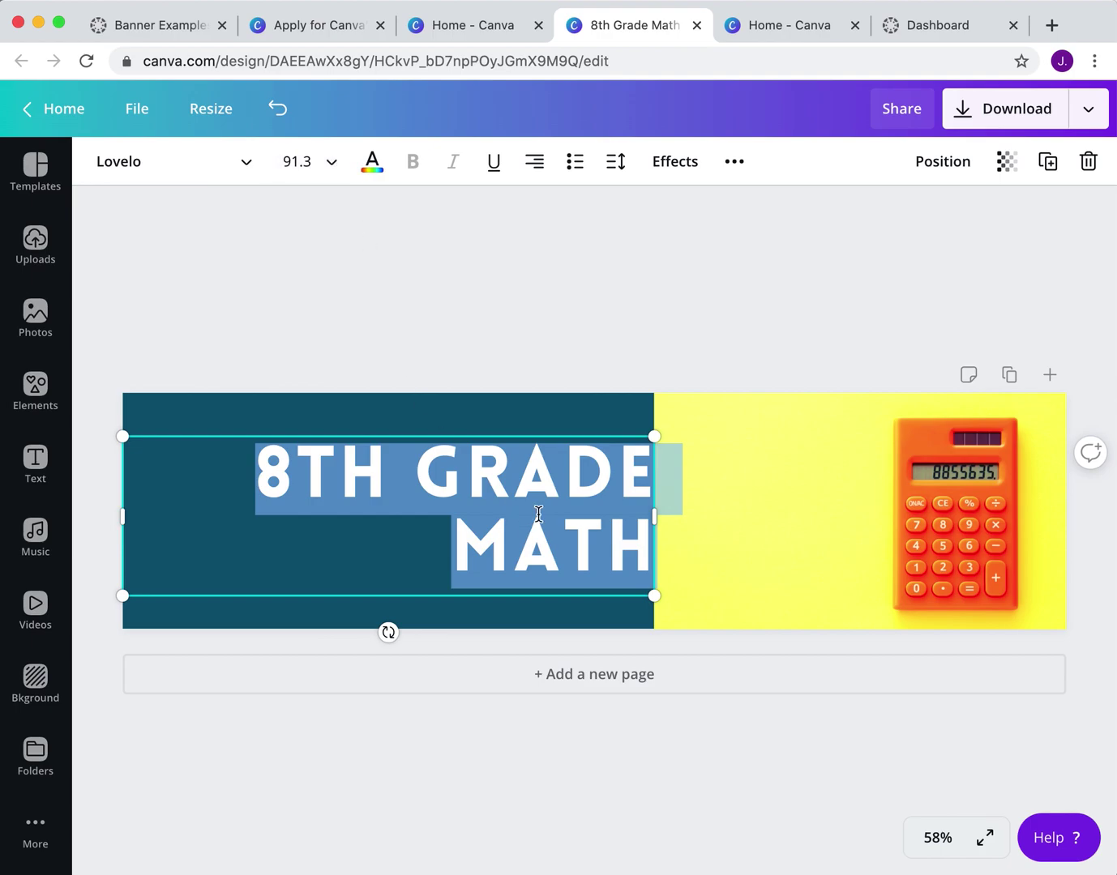
pyautogui.click(547, 292)
pyautogui.click(631, 542)
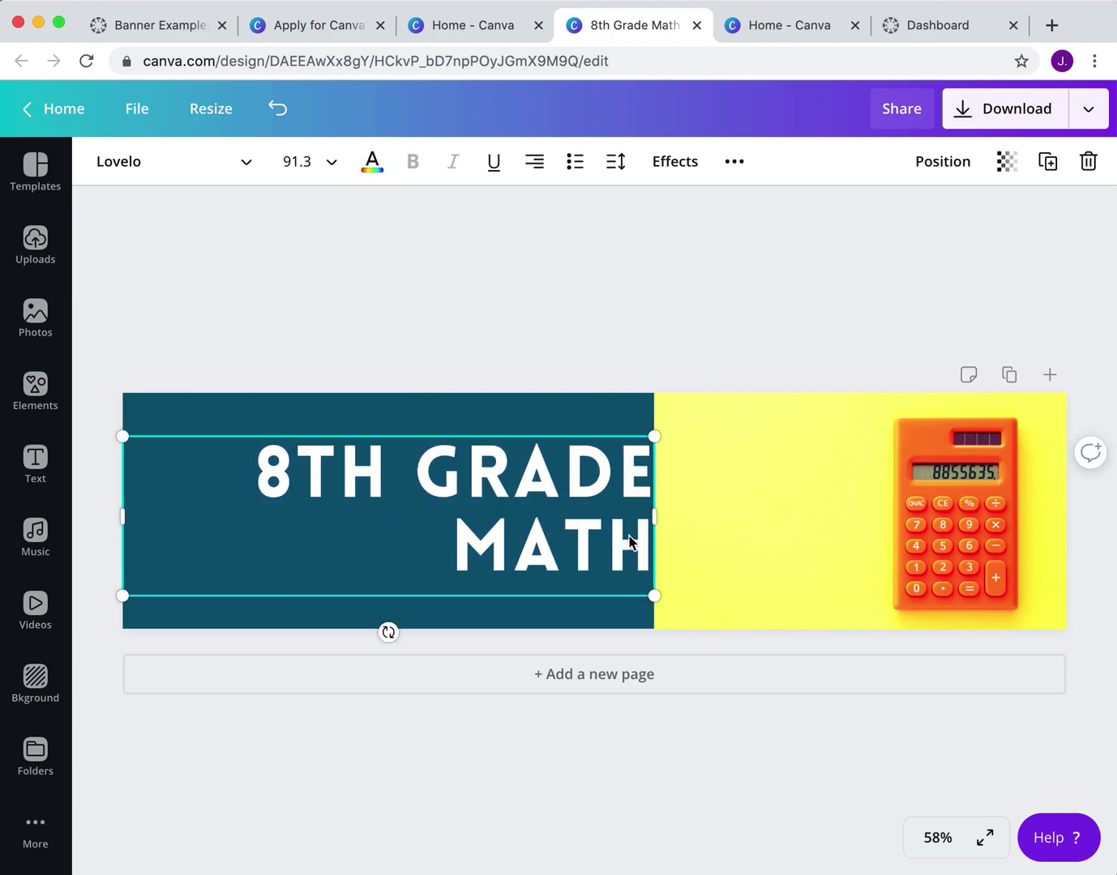
pyautogui.moveTo(654, 517); pyautogui.dragTo(643, 519)
# Step: Align the 8TH GRADE MATH heading to the vertical middle of the banner page
pyautogui.click(700, 322)
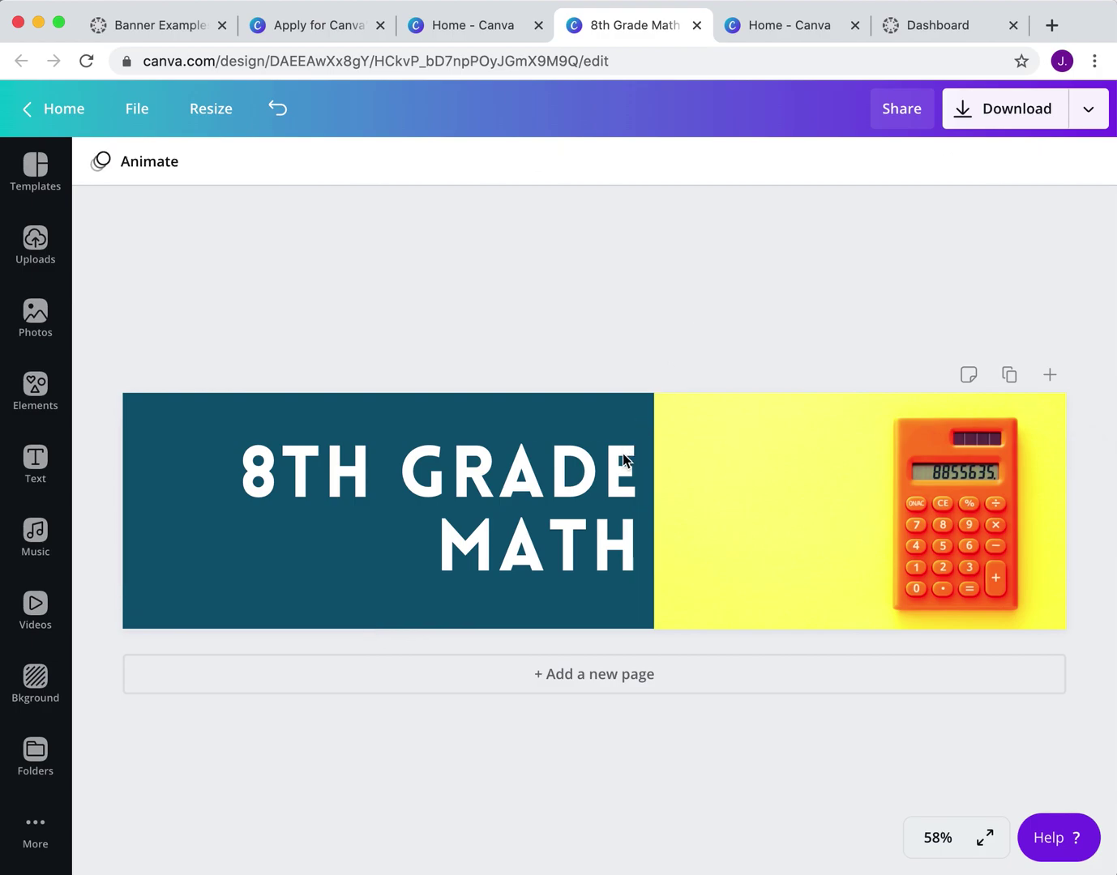
pyautogui.click(609, 494)
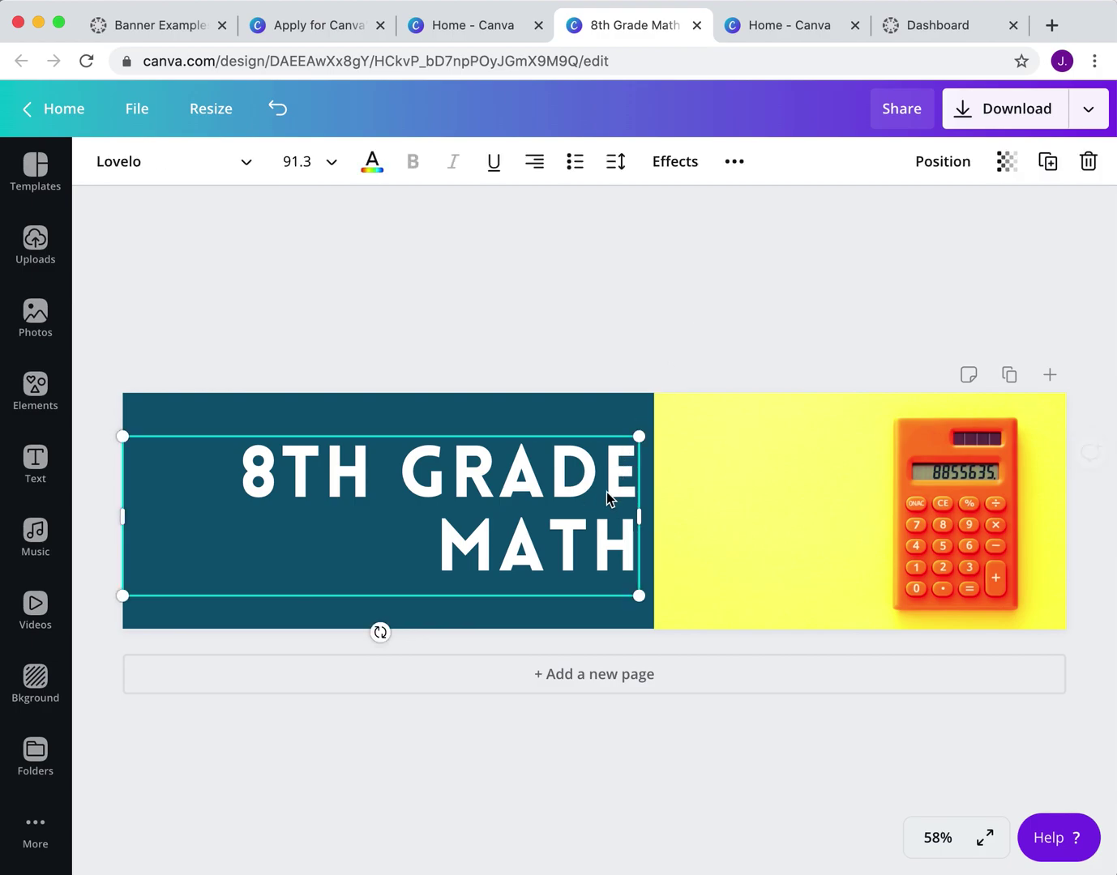
pyautogui.click(734, 162)
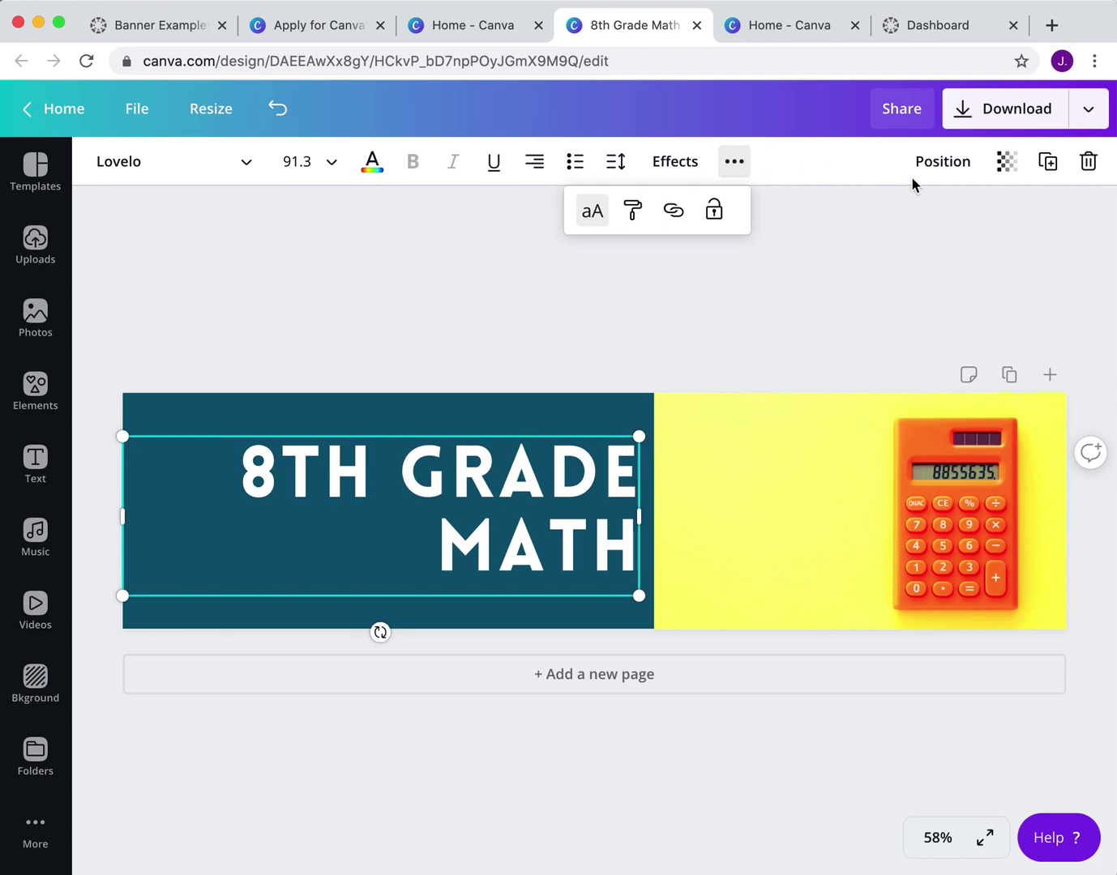
pyautogui.click(941, 165)
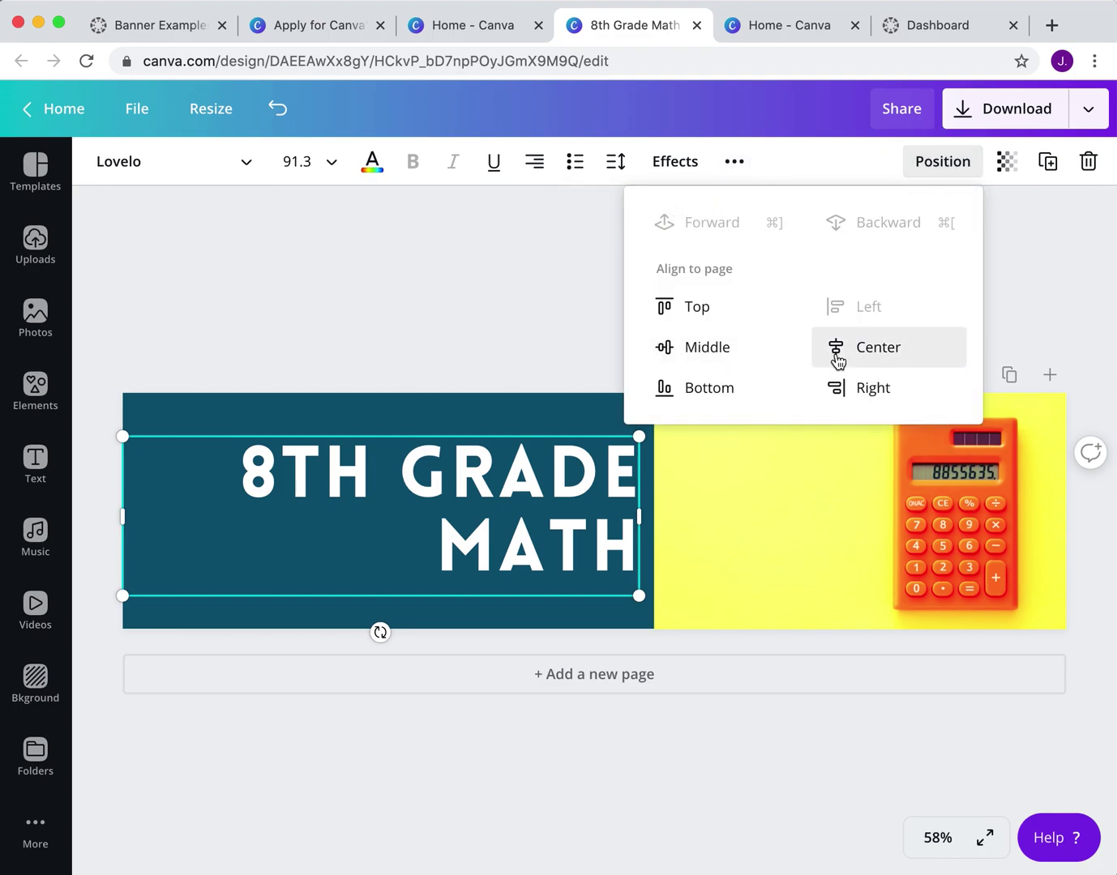
pyautogui.click(740, 355)
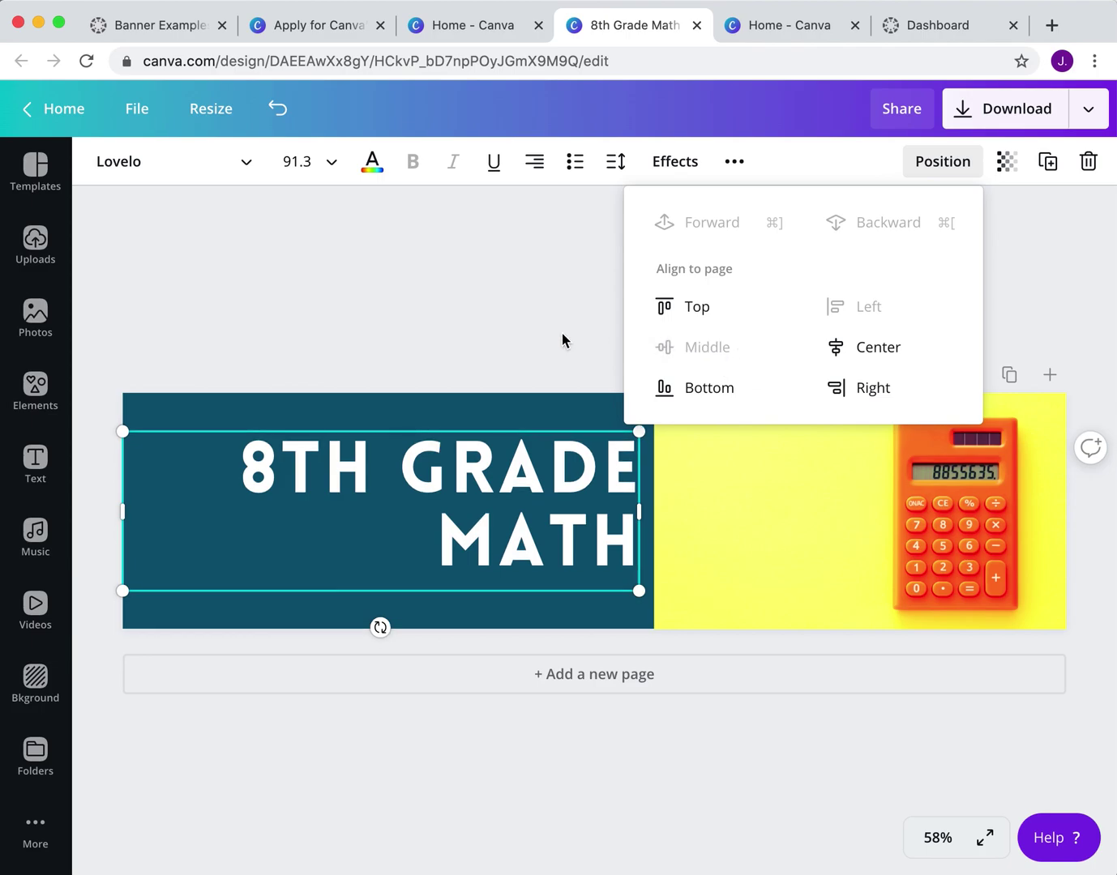
pyautogui.click(500, 316)
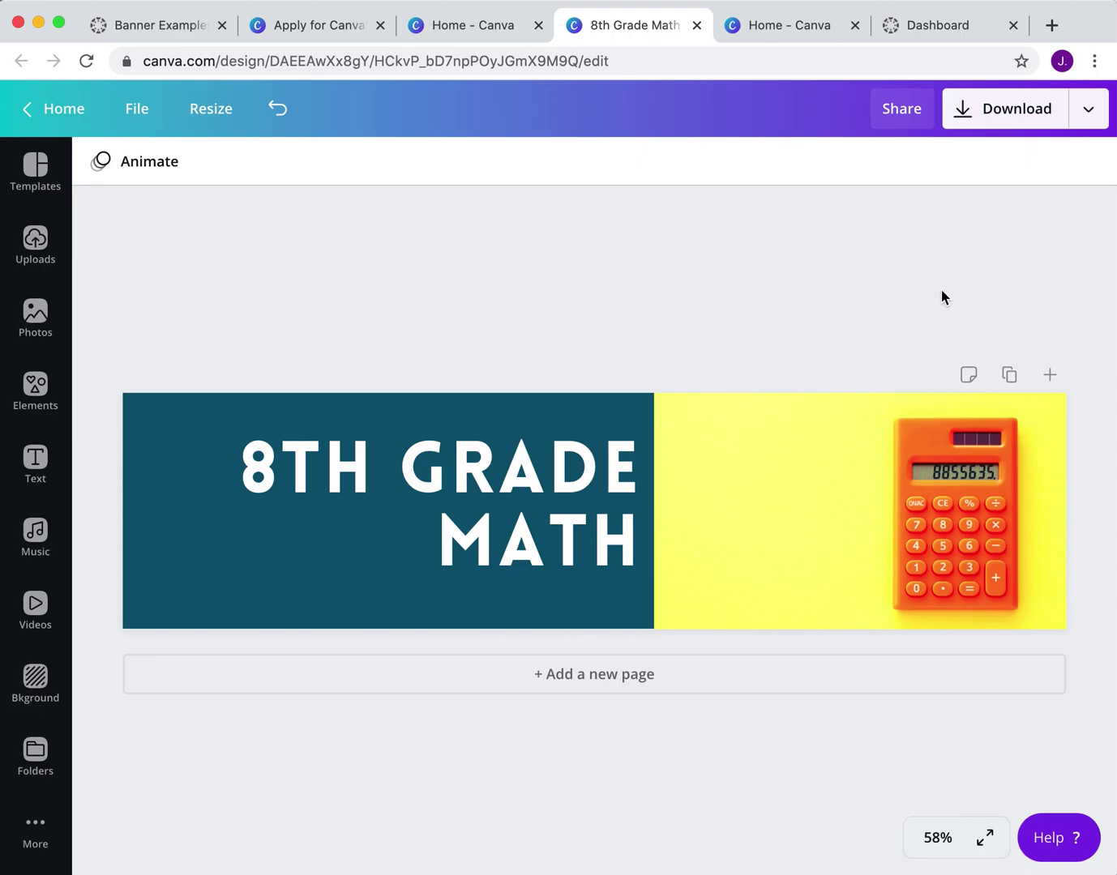
# Step: Download the banner as the PNG 8th Grade Math.png and dismiss the confirmation
pyautogui.click(1034, 119)
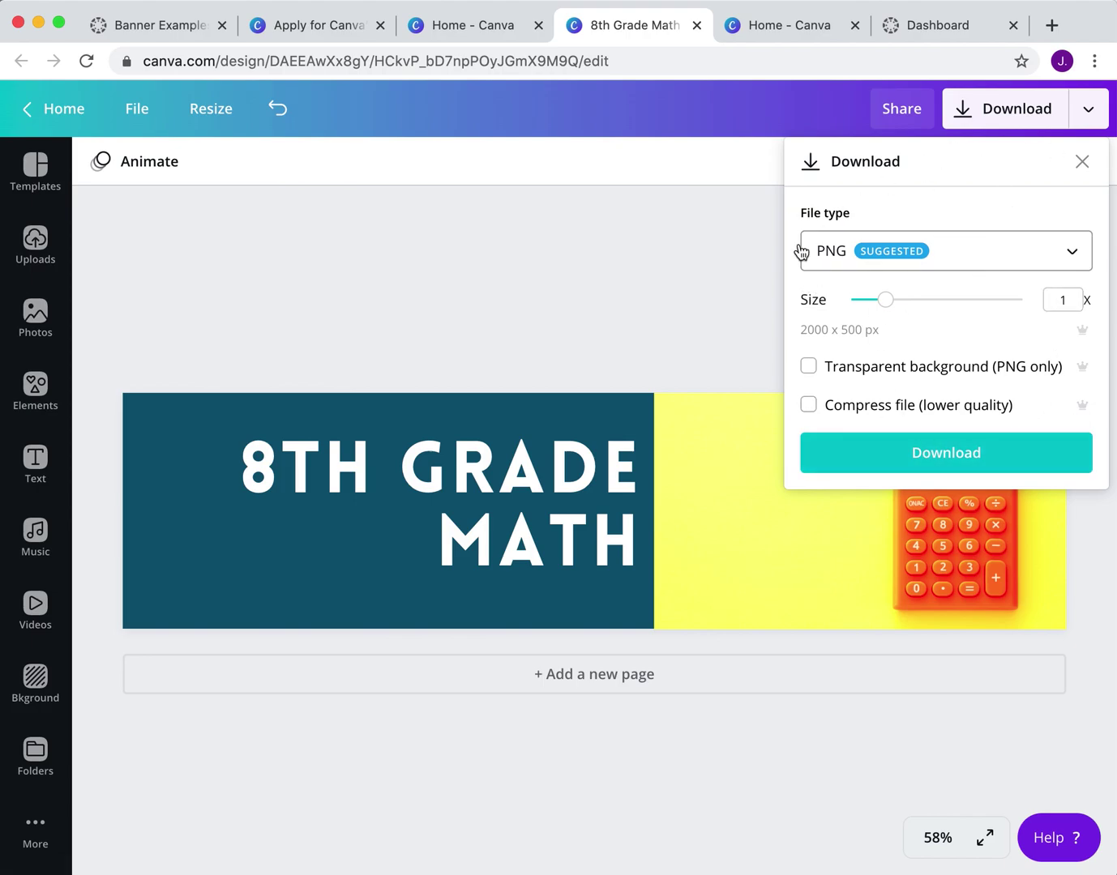
pyautogui.click(965, 464)
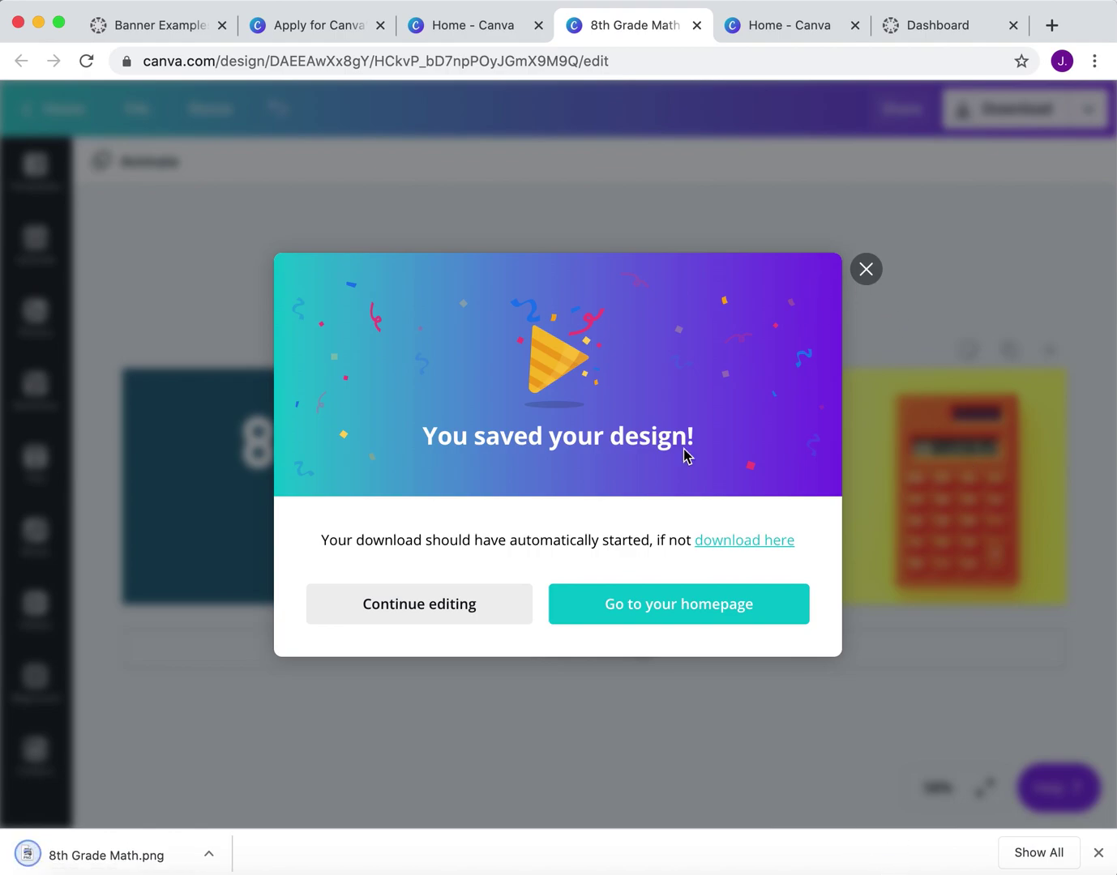
pyautogui.click(865, 268)
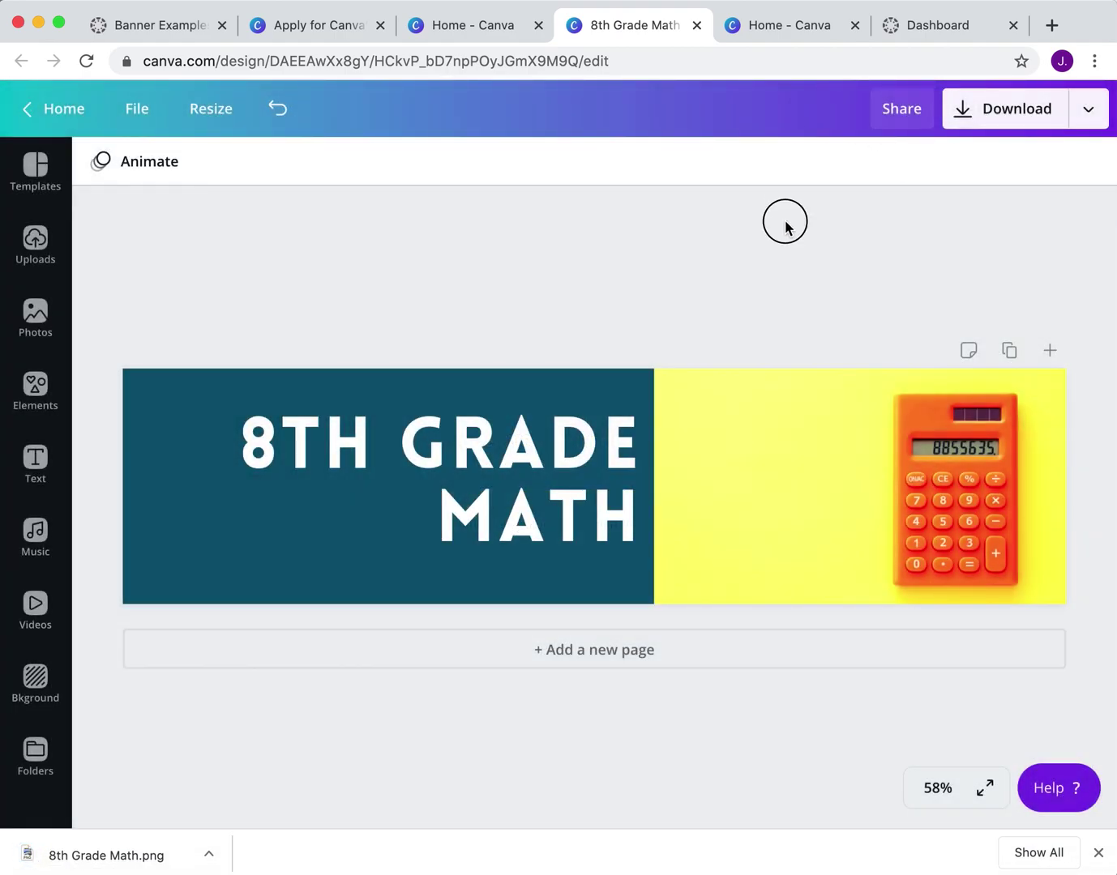
# Step: Change the design title from '8th Grade Math' to '8th Grade Math Canva Banner'
pyautogui.click(138, 108)
pyautogui.click(204, 117)
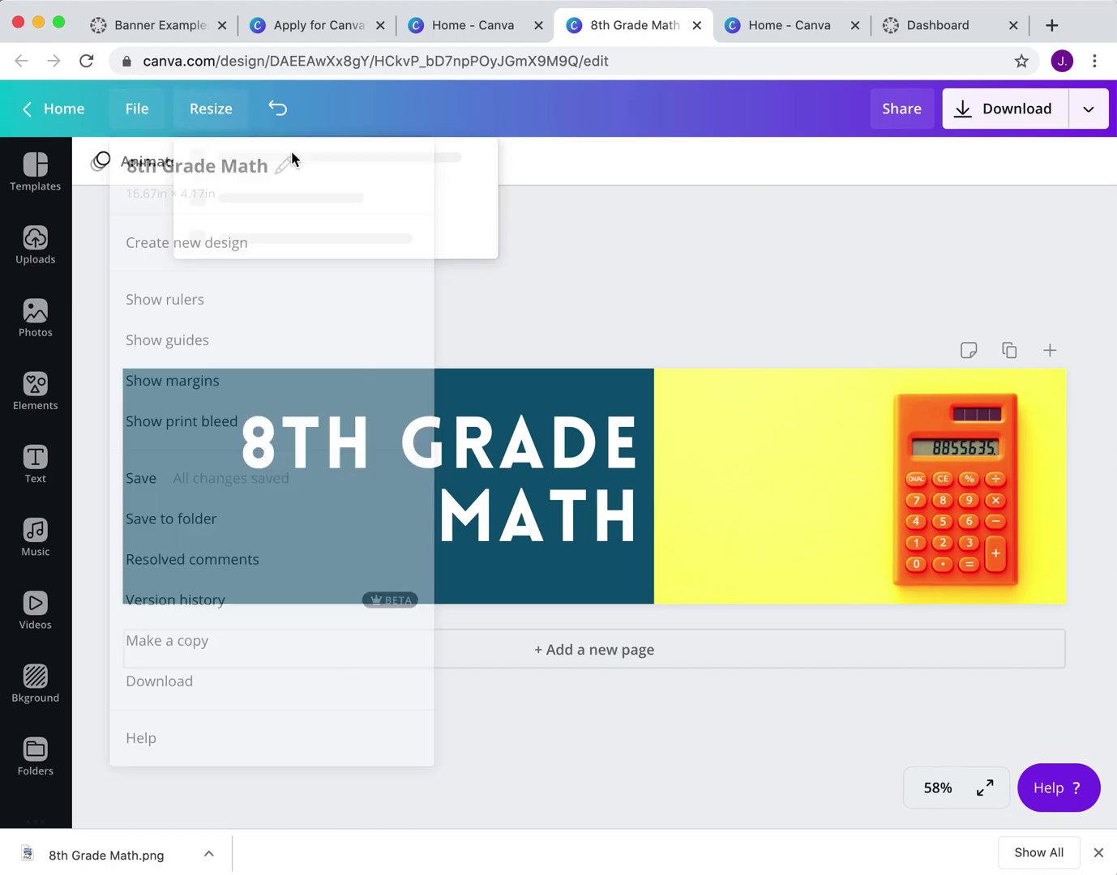
pyautogui.click(138, 114)
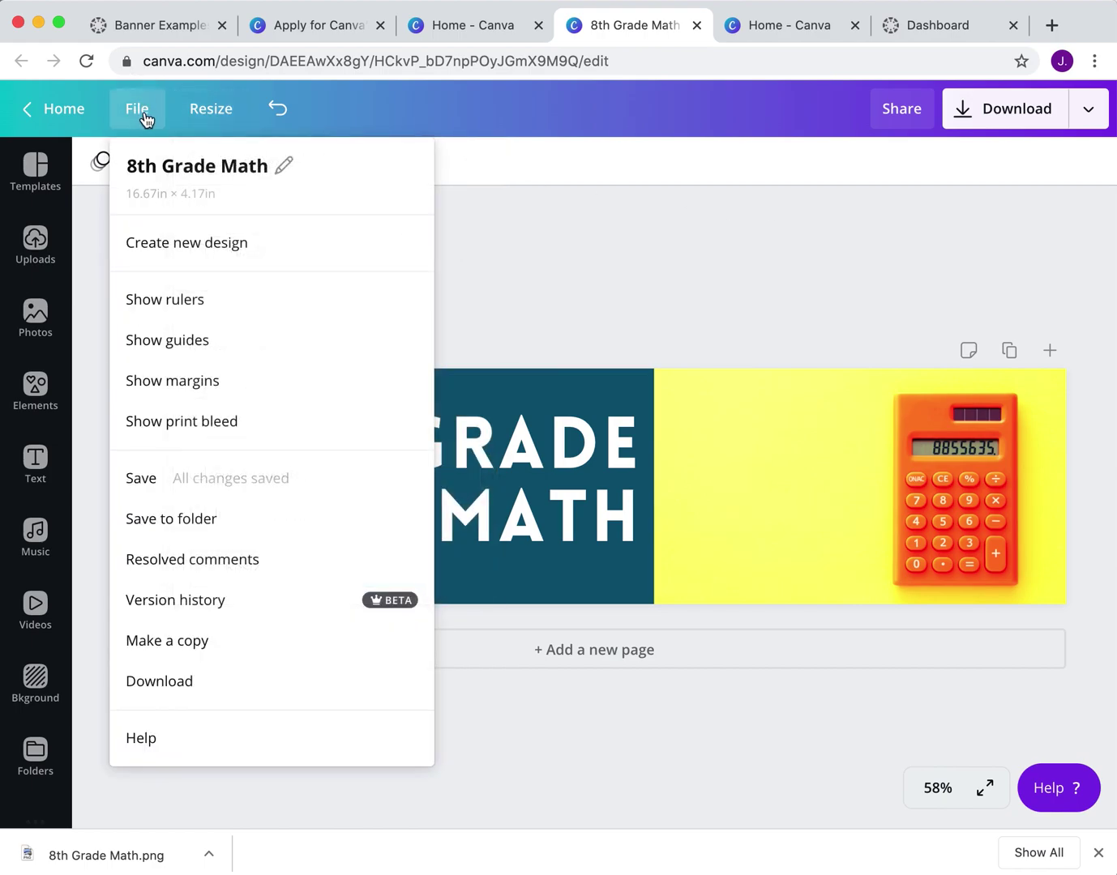
pyautogui.click(284, 170)
pyautogui.click(265, 171)
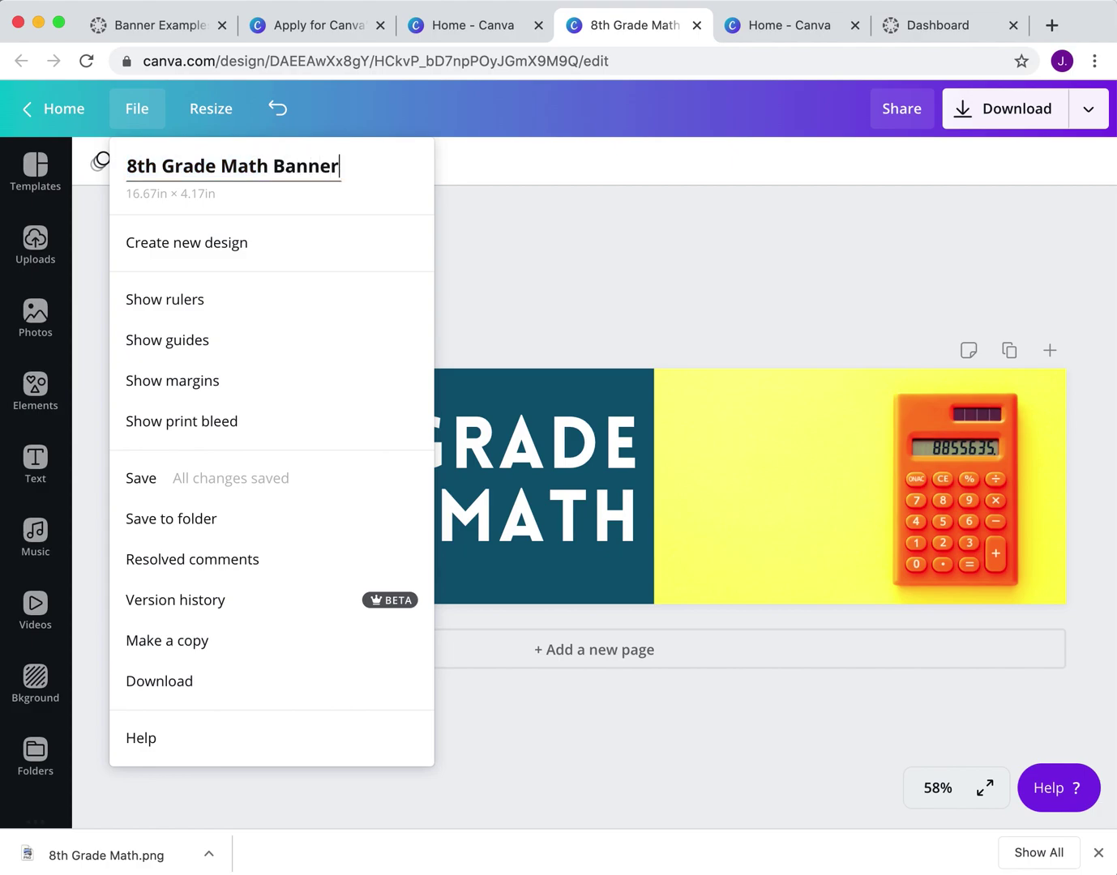
pyautogui.write('Banner')
pyautogui.click(281, 165)
pyautogui.write('Canva')
pyautogui.click(528, 268)
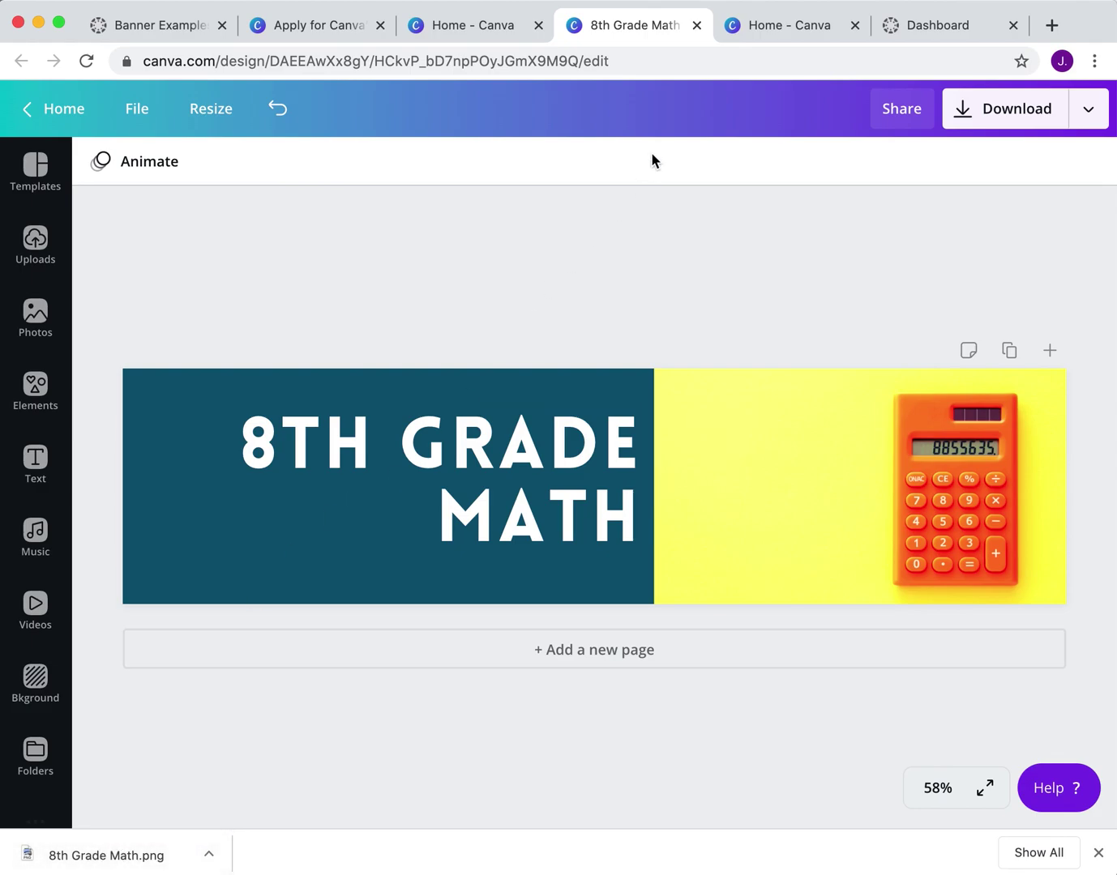
# Step: From the Canvas dashboard, open the Sandbox course and list all its Pages
pyautogui.click(917, 29)
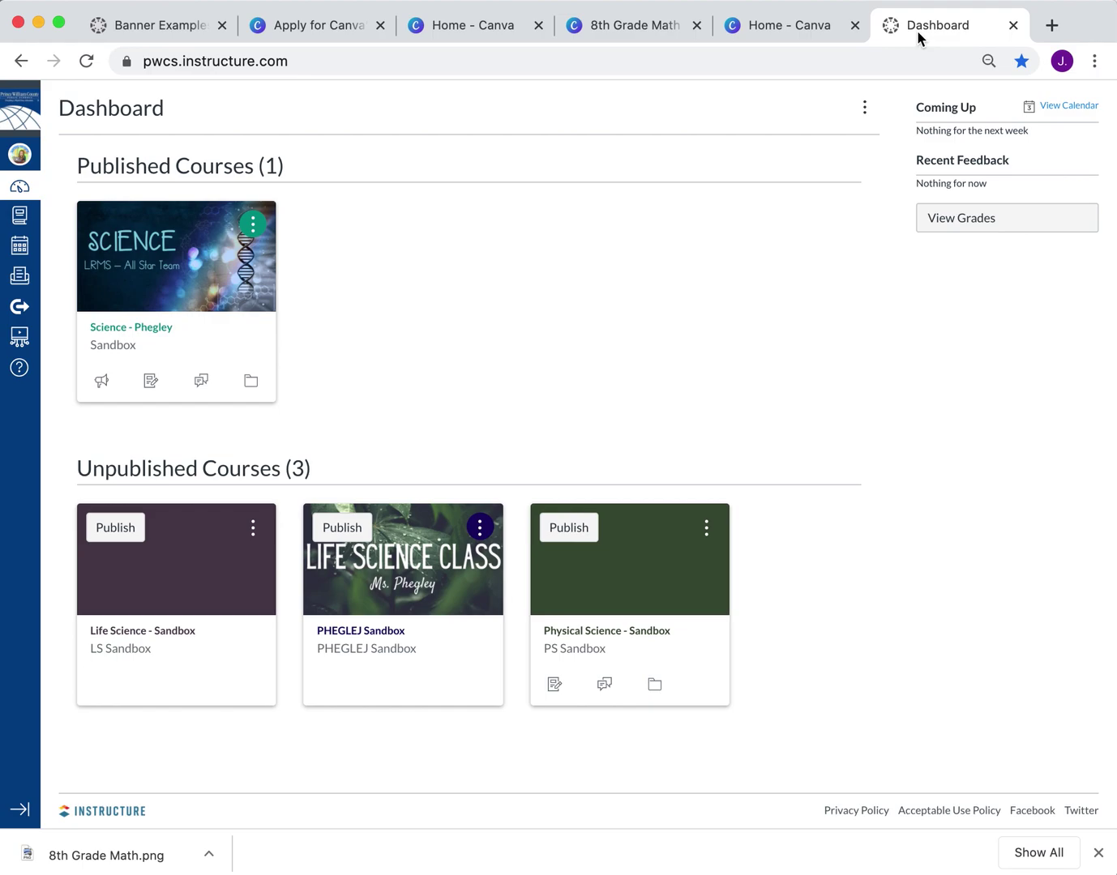
pyautogui.click(384, 632)
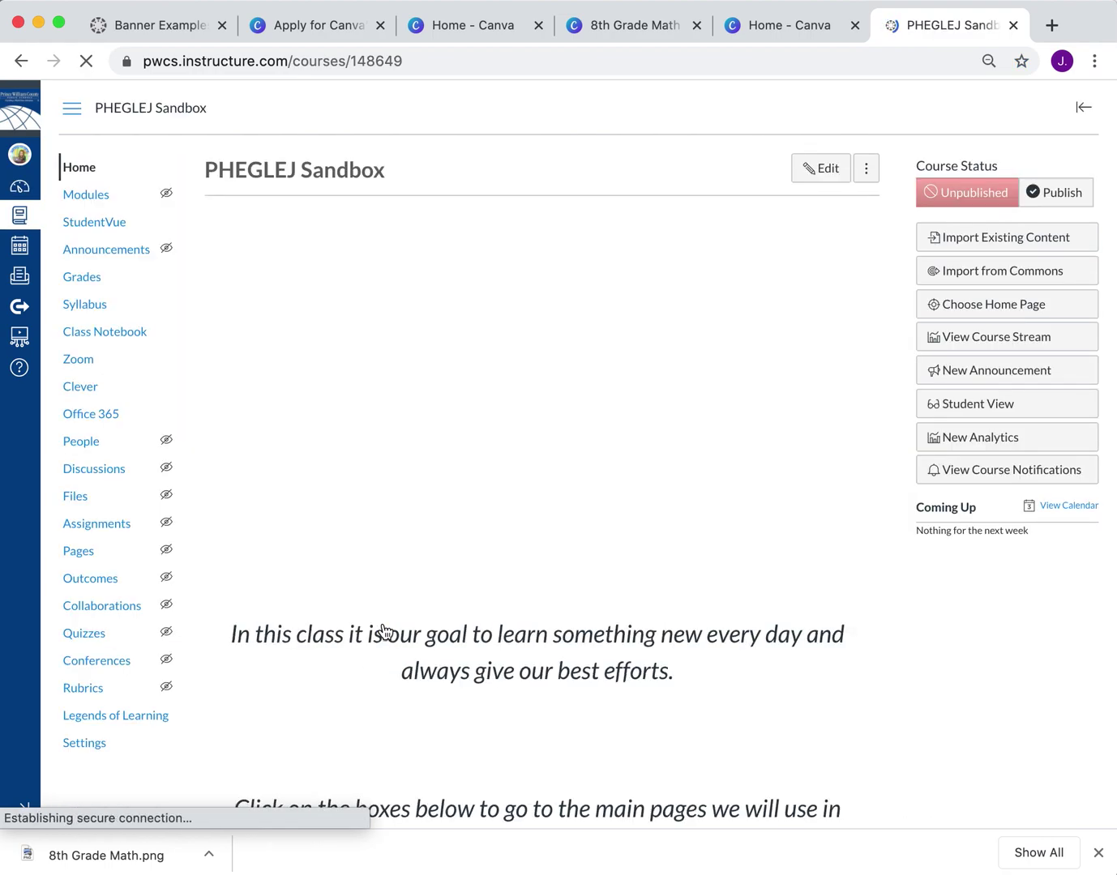
pyautogui.scroll(-5, 454, 394)
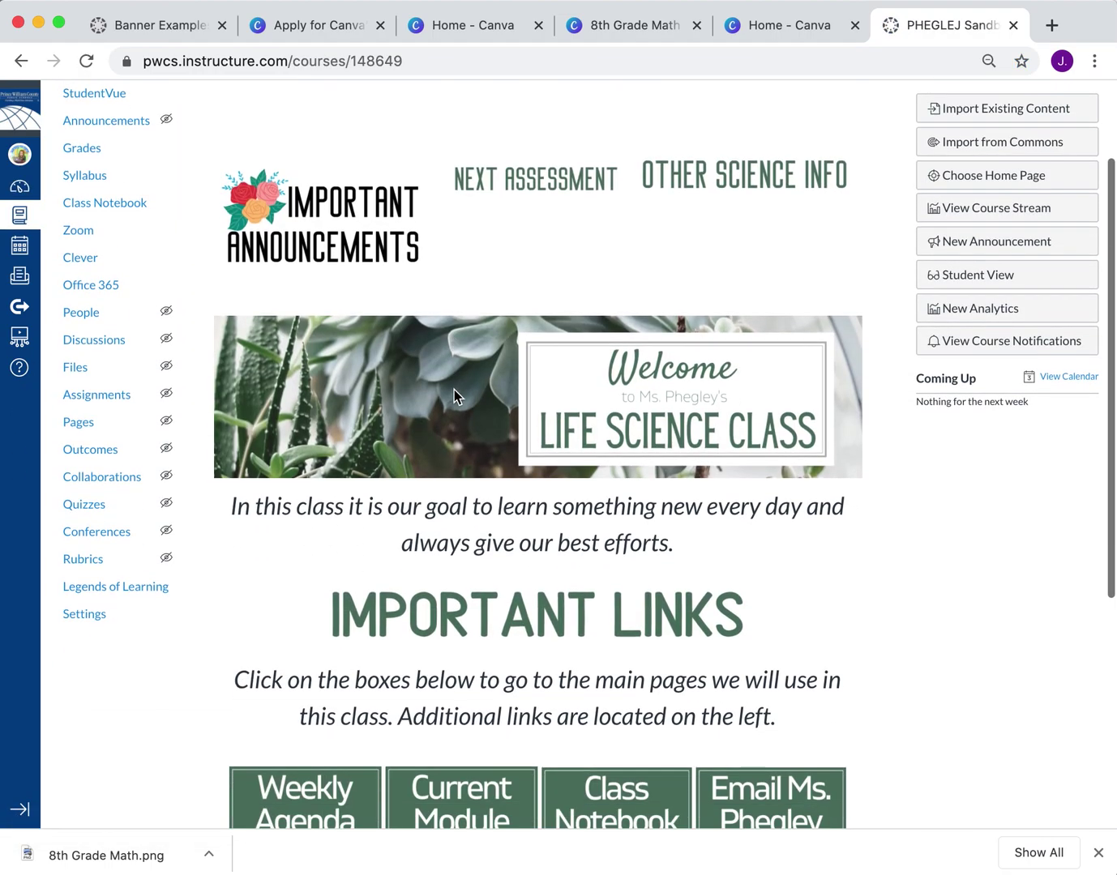
pyautogui.scroll(-2, 454, 390)
pyautogui.scroll(6, 454, 390)
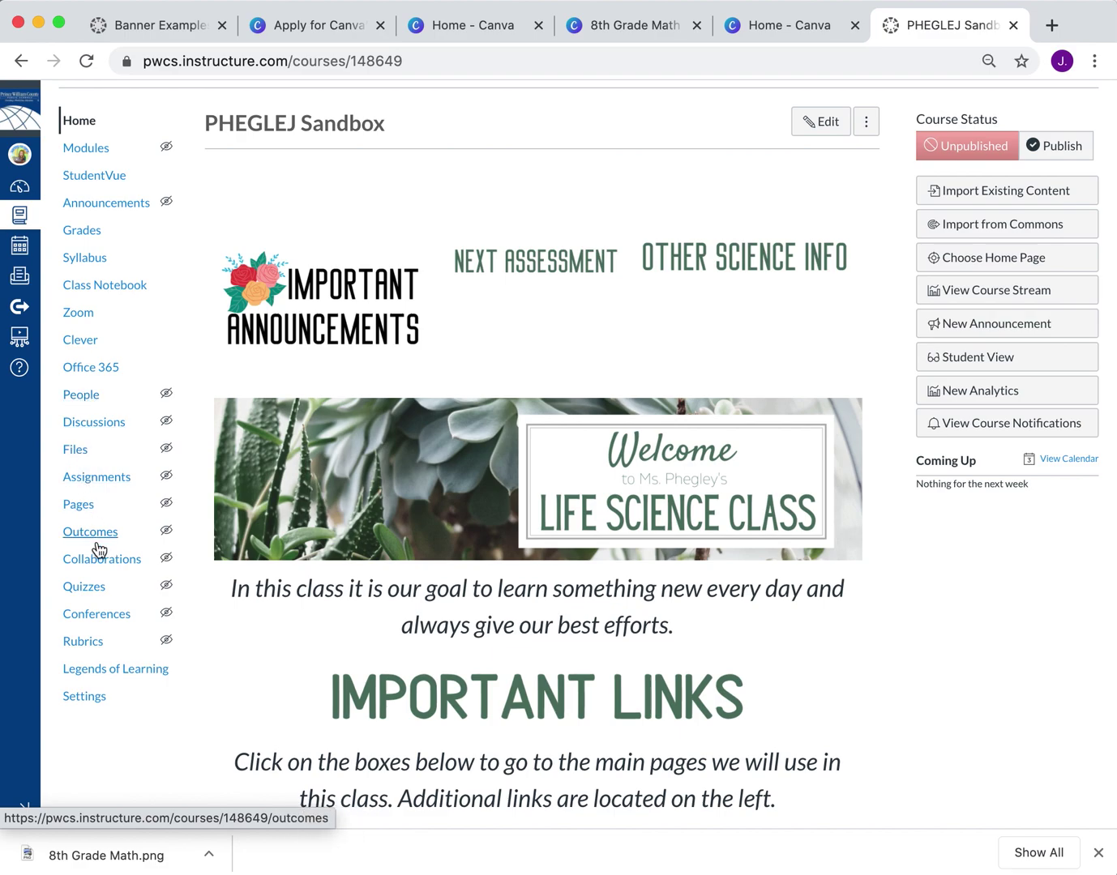
pyautogui.click(94, 506)
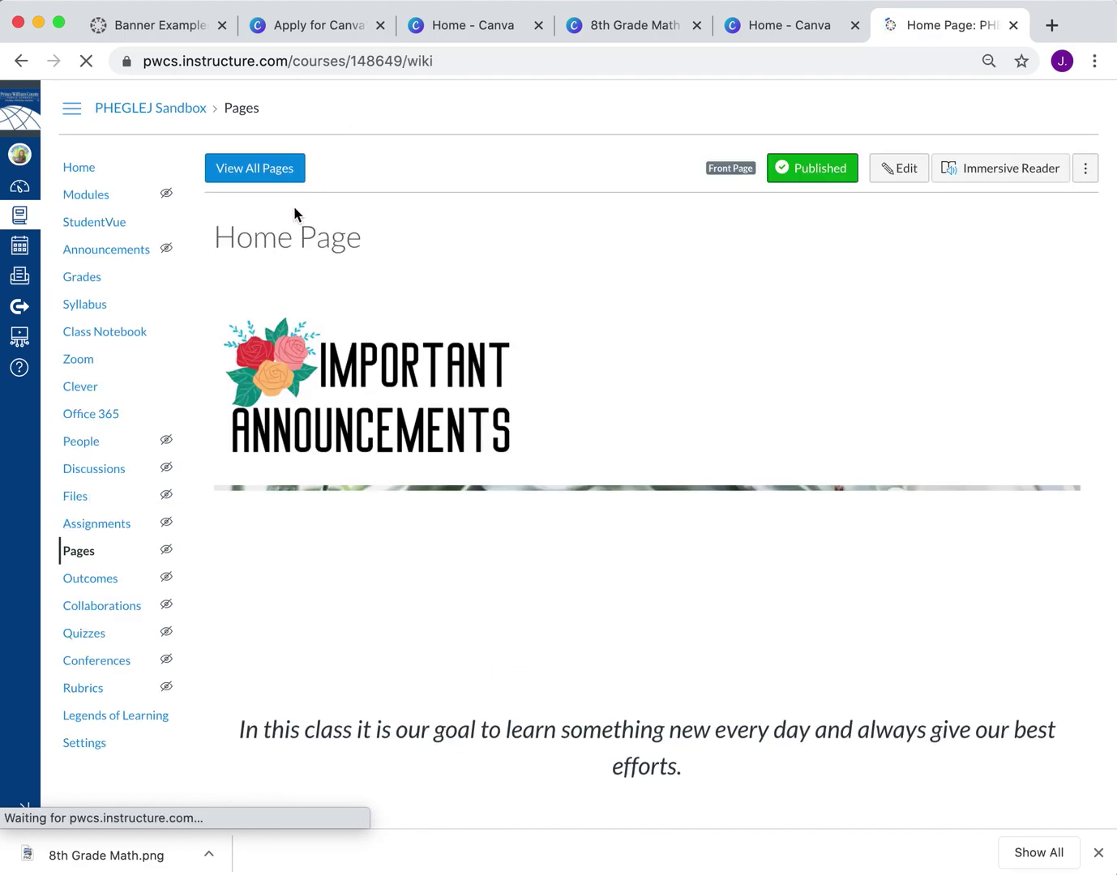
pyautogui.click(255, 168)
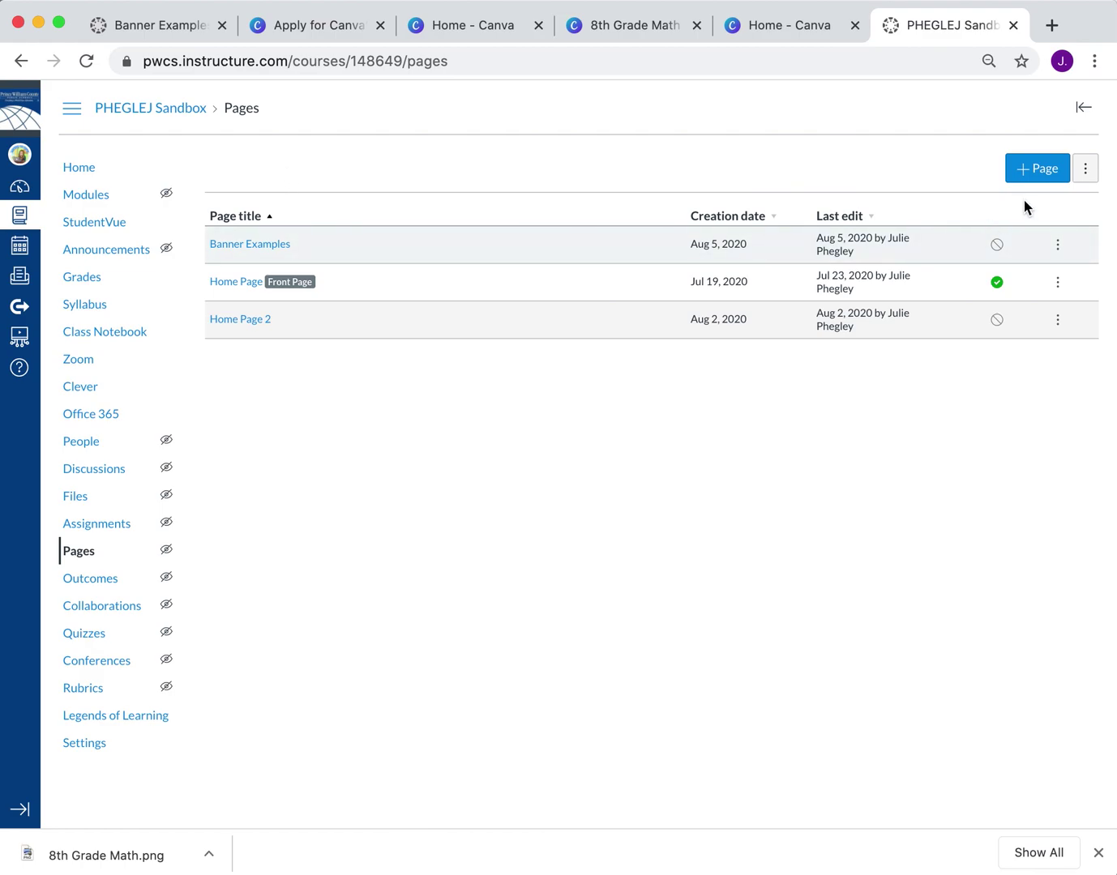
# Step: Create a new page titled 'Home Page' and enlarge its body editor
pyautogui.click(1037, 168)
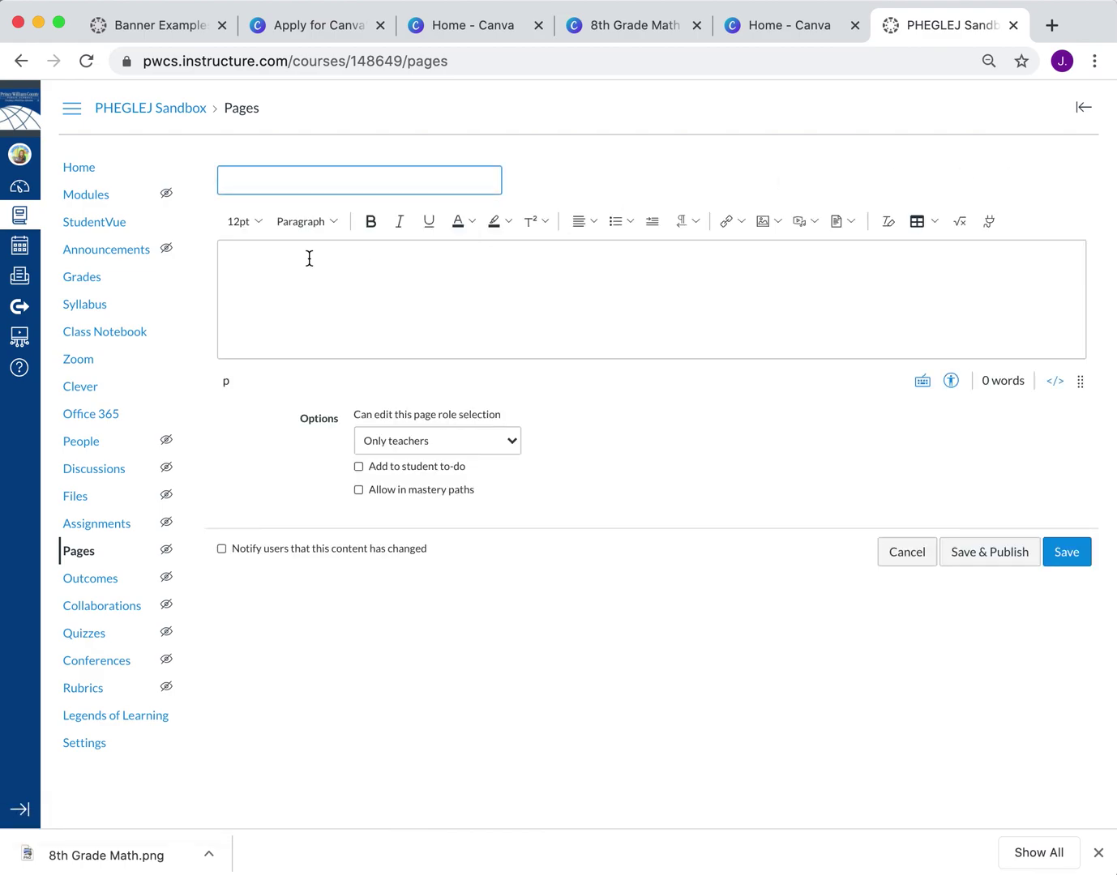
pyautogui.write('Ho')
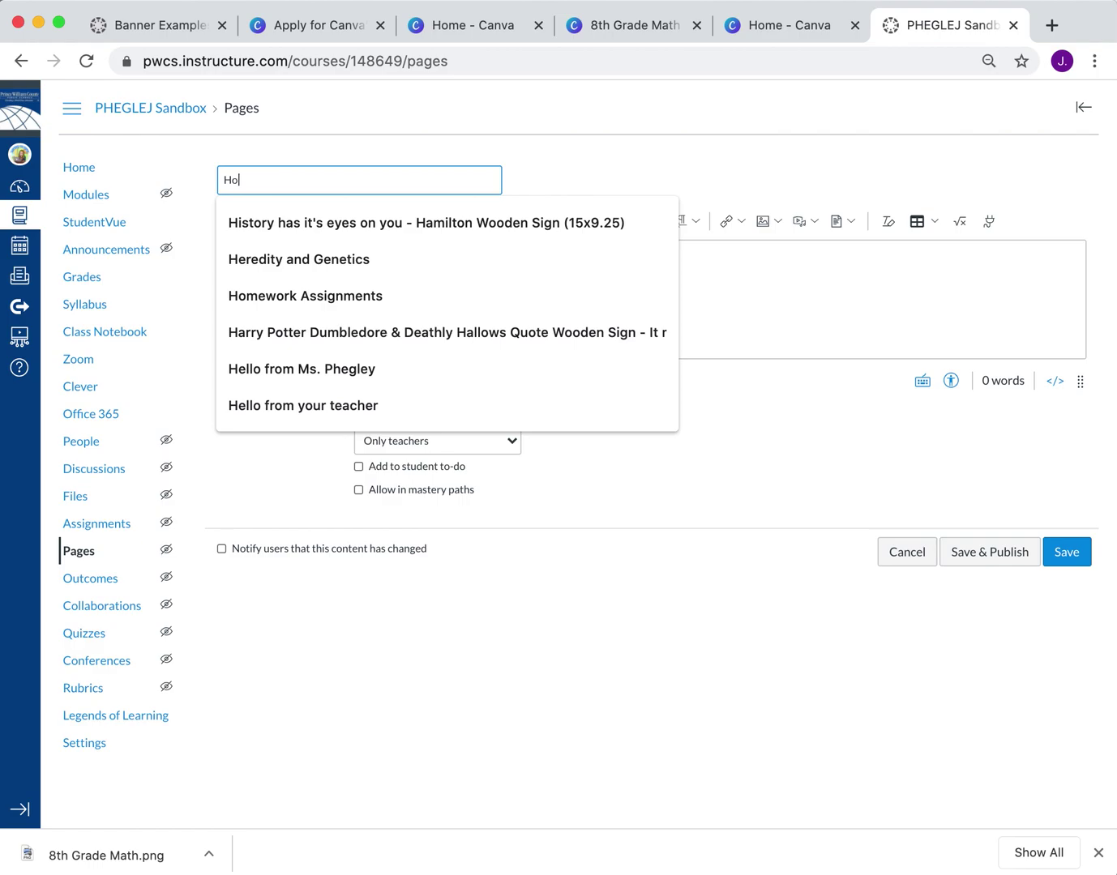
pyautogui.write('me Page')
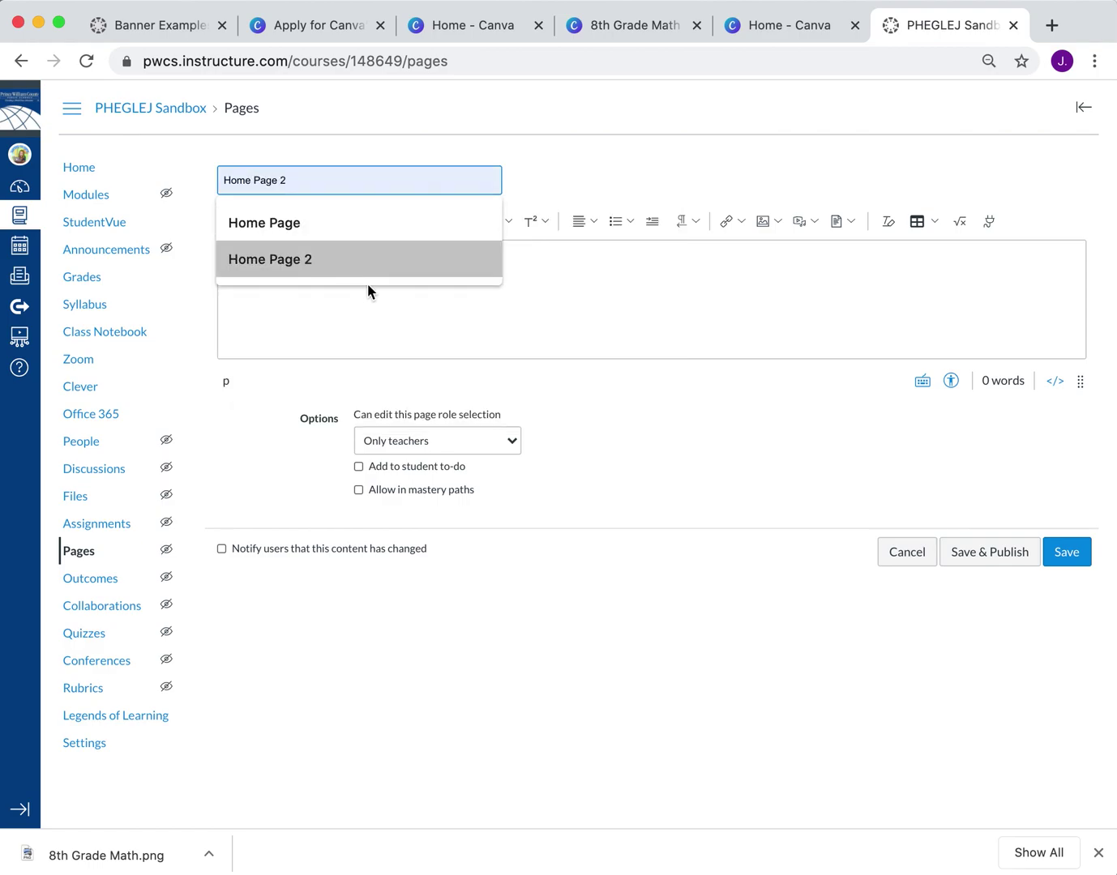
pyautogui.click(561, 308)
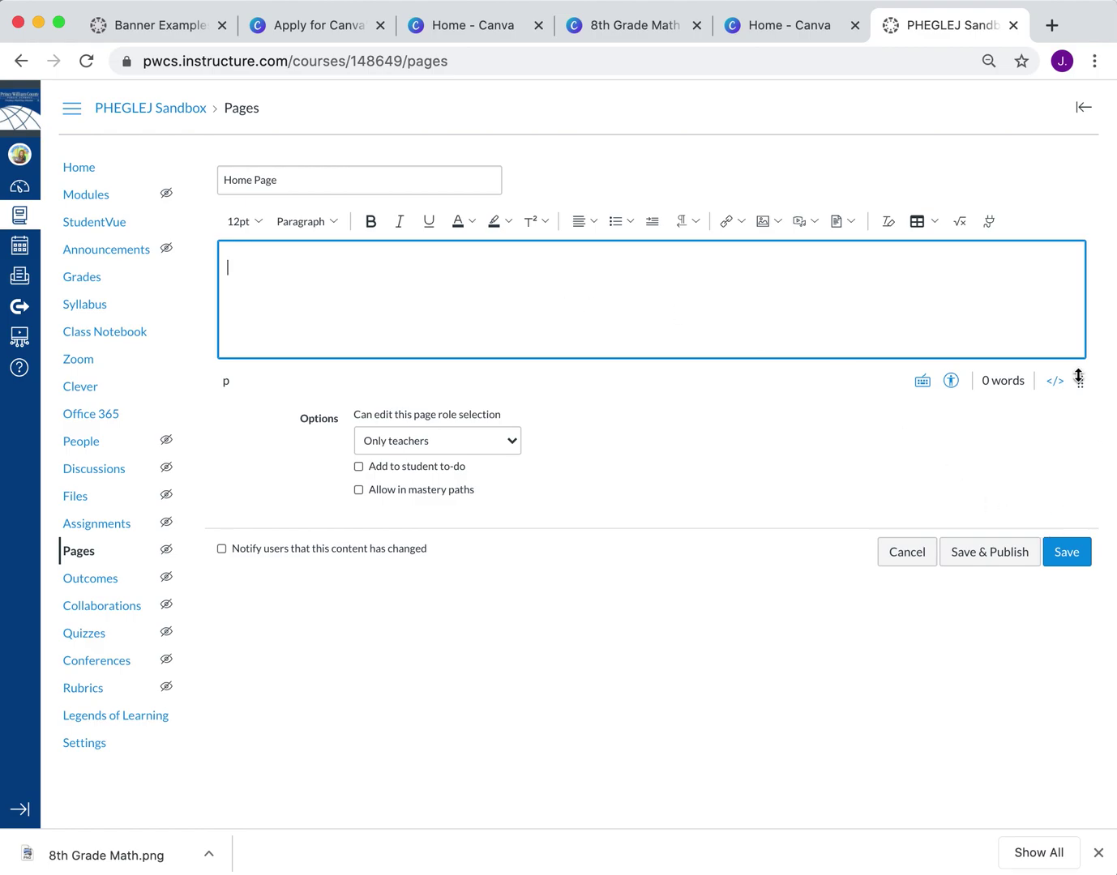
pyautogui.moveTo(1079, 380); pyautogui.dragTo(1087, 604)
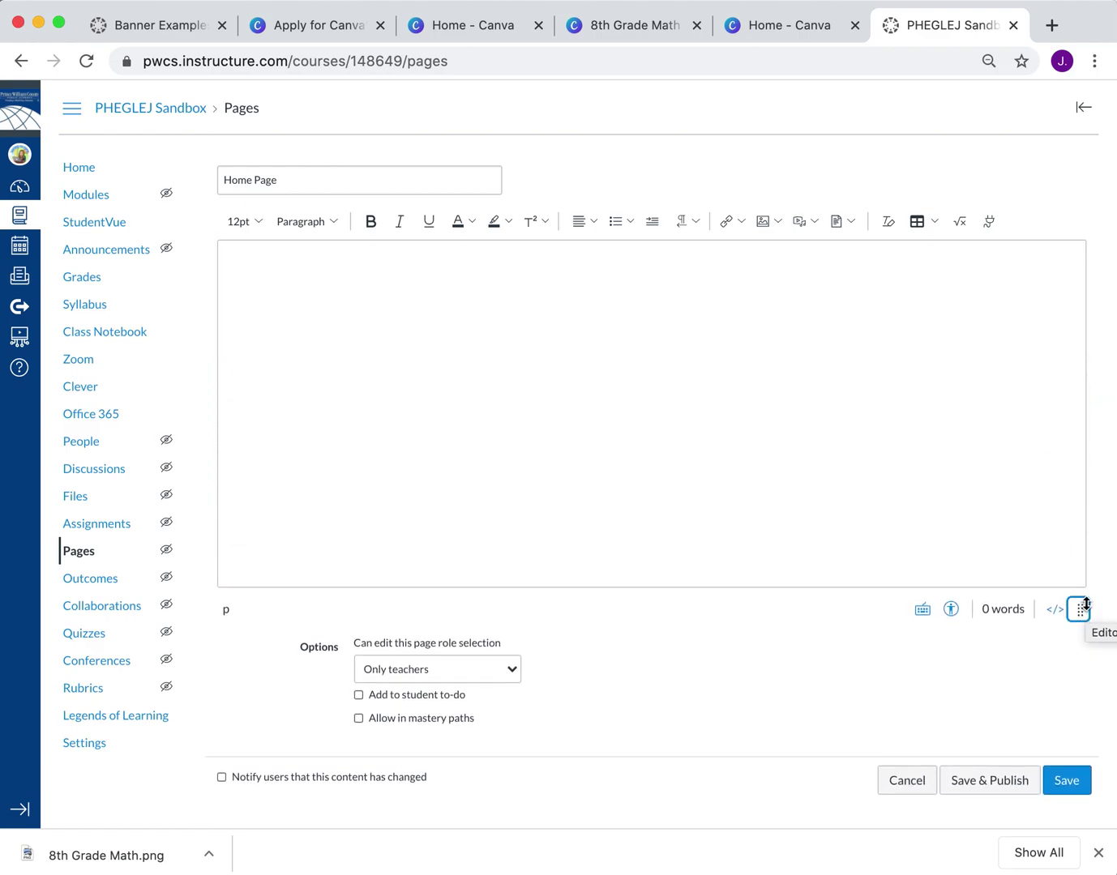
# Step: Upload 8th Grade Math.png from Downloads and insert it into the page body
pyautogui.click(771, 232)
pyautogui.click(785, 249)
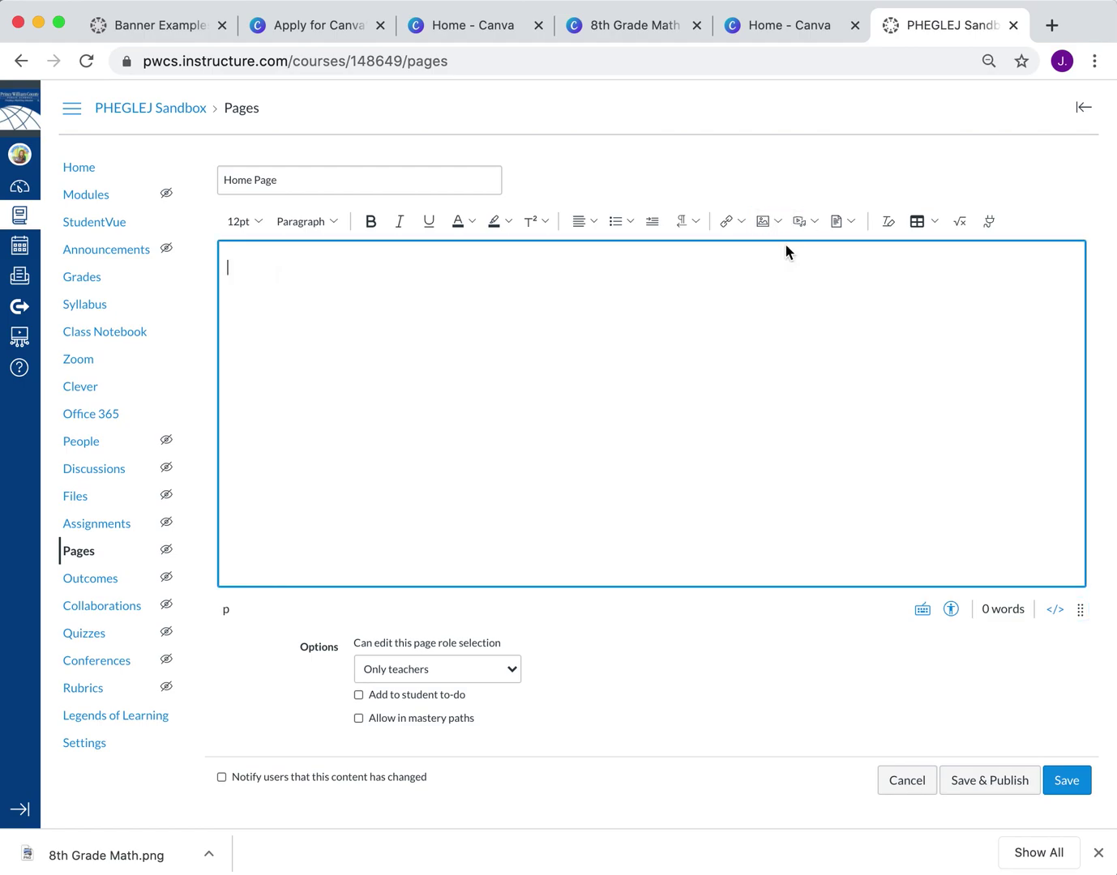
pyautogui.click(616, 377)
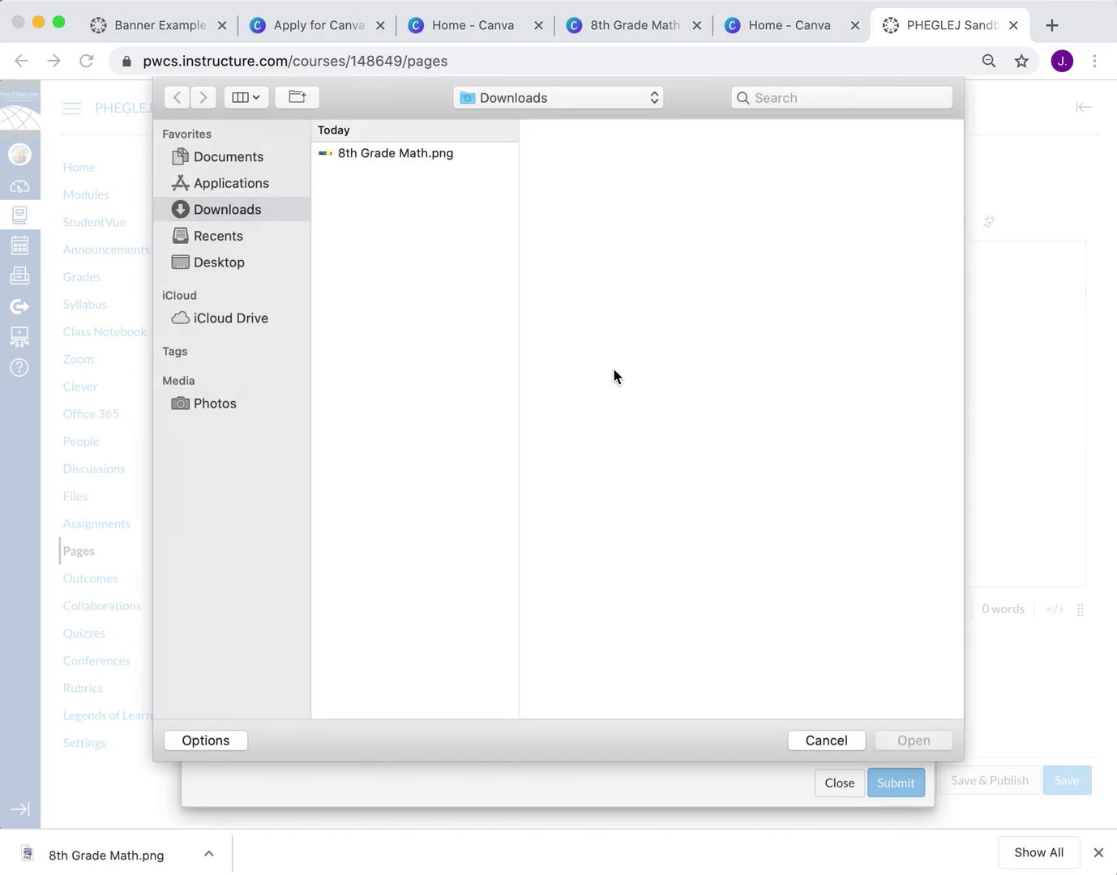
pyautogui.click(432, 154)
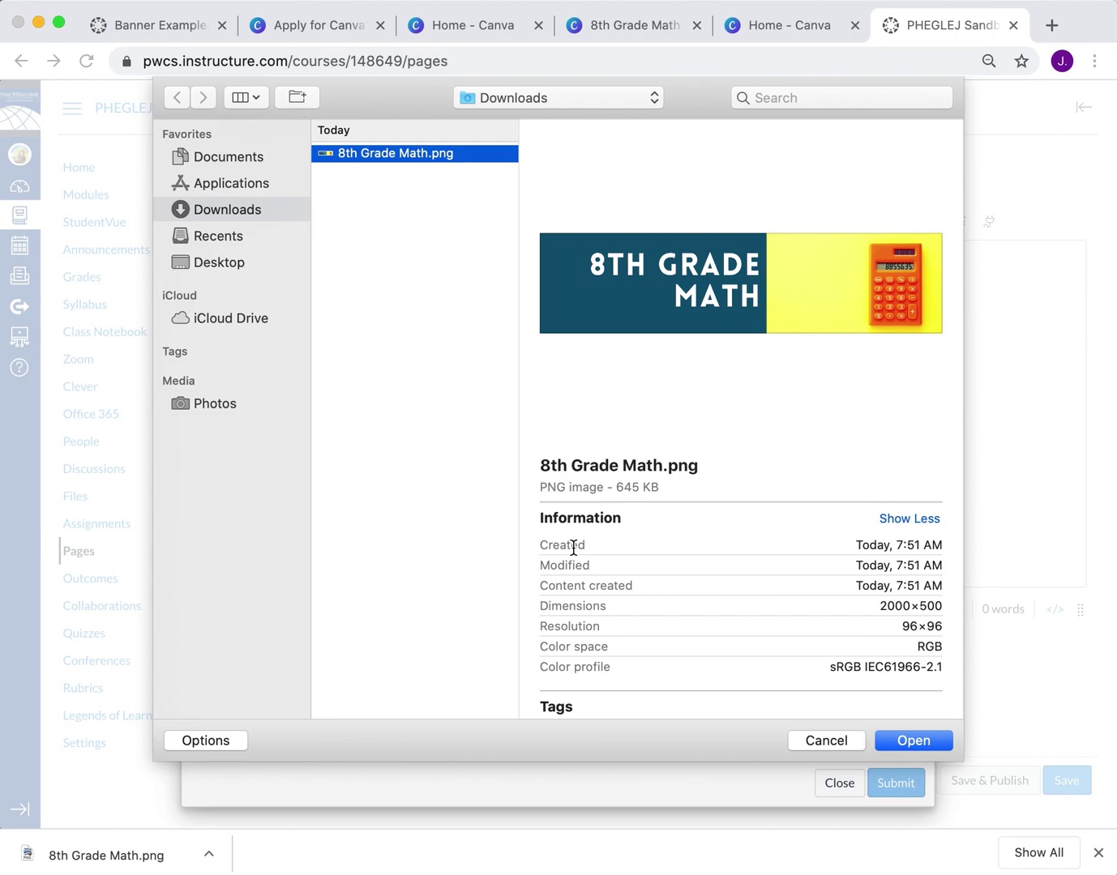
pyautogui.click(914, 741)
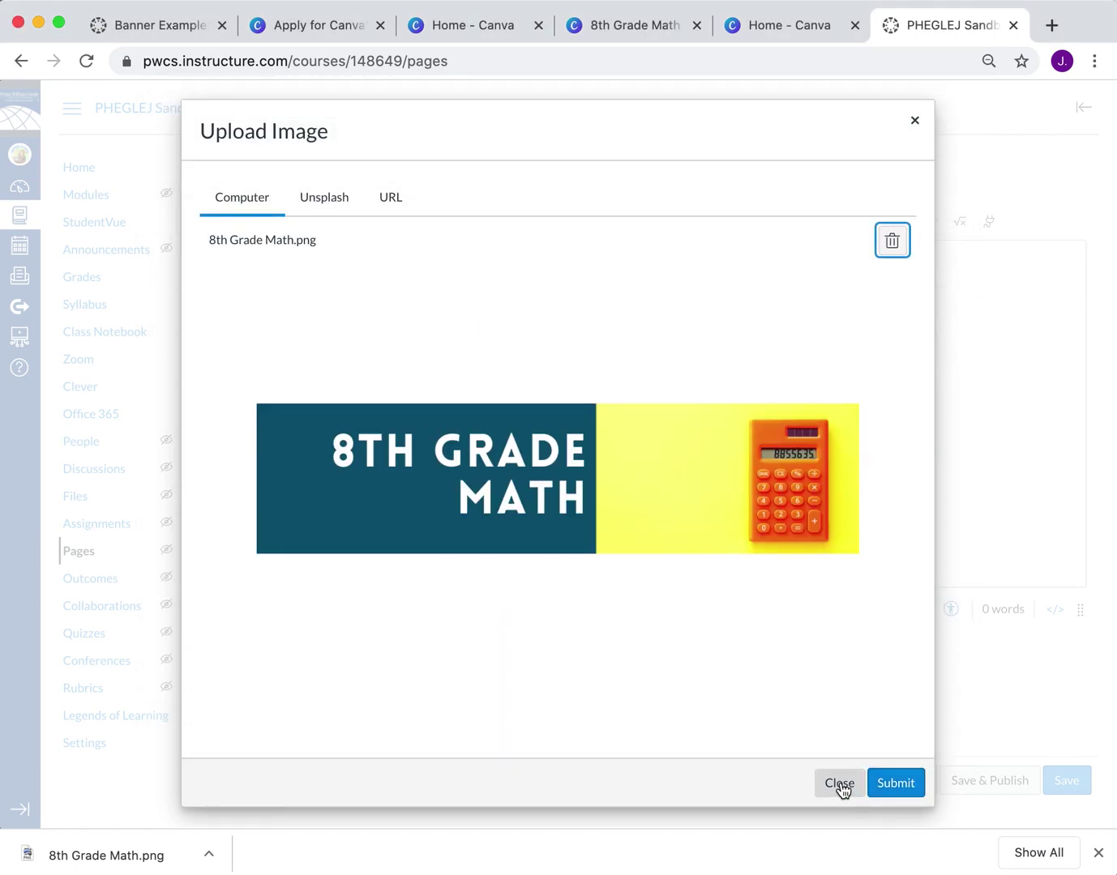
pyautogui.click(888, 247)
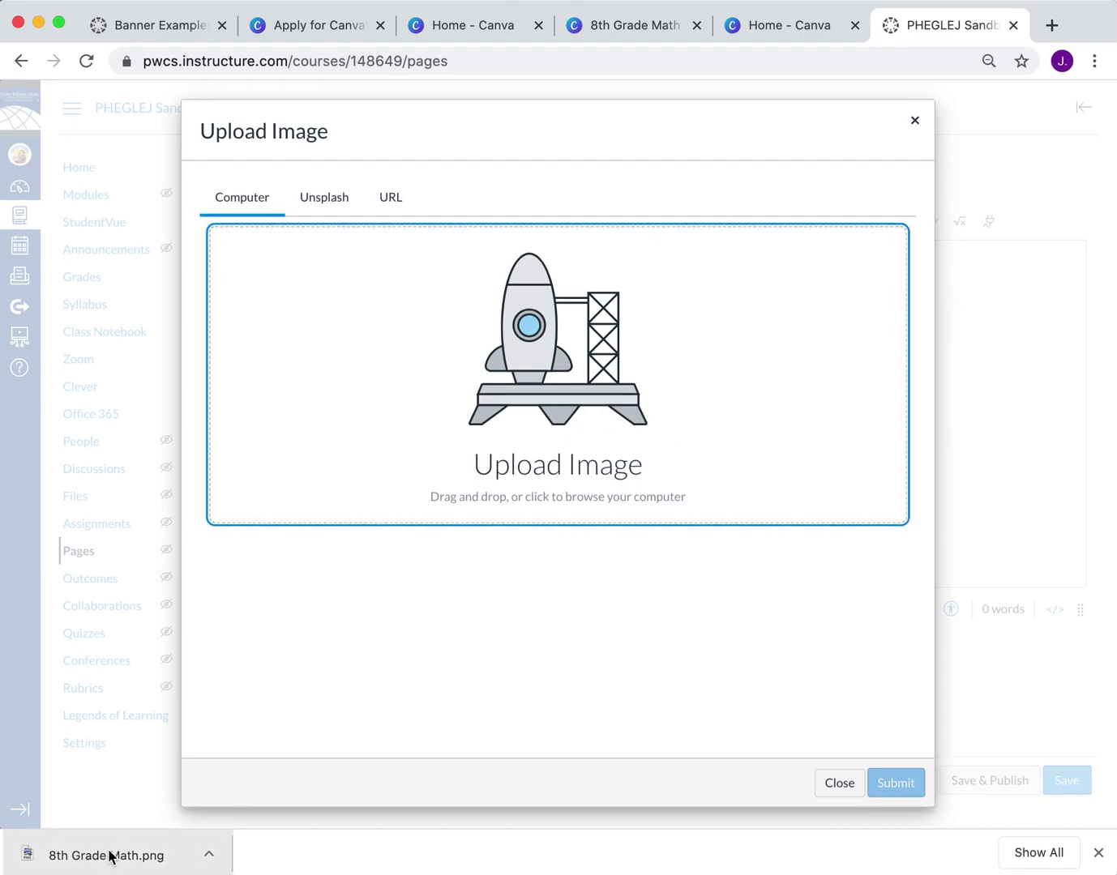
pyautogui.moveTo(108, 855); pyautogui.dragTo(458, 449)
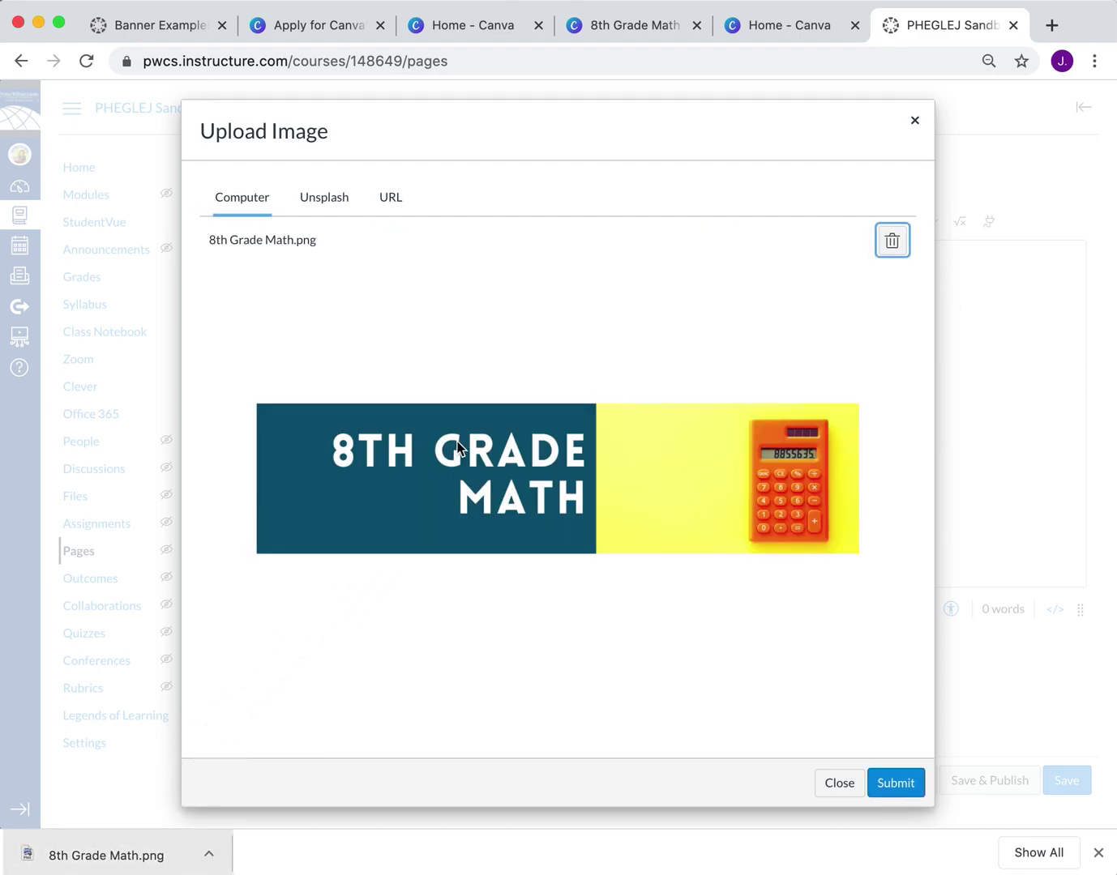
pyautogui.click(889, 785)
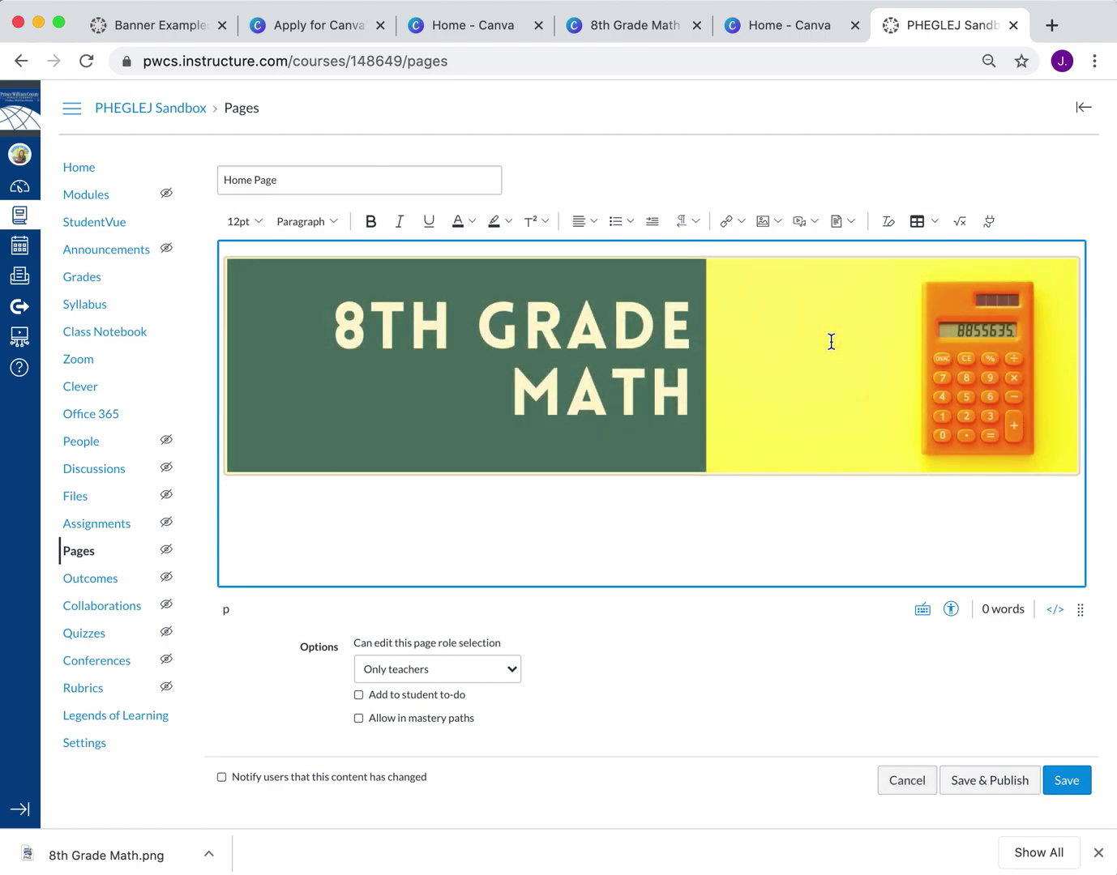
# Step: Set the banner image's alt text to '8th Grade Math Banner' and mark it decorative
pyautogui.click(801, 366)
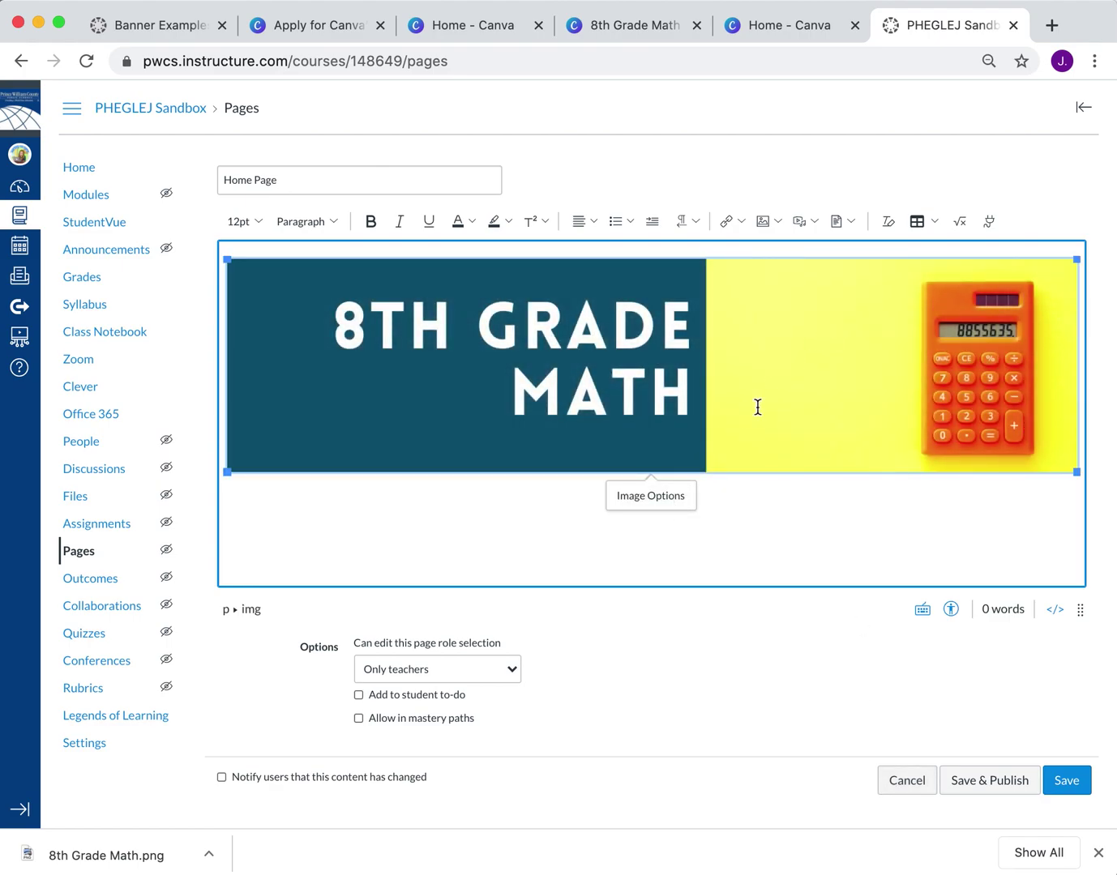
pyautogui.click(679, 495)
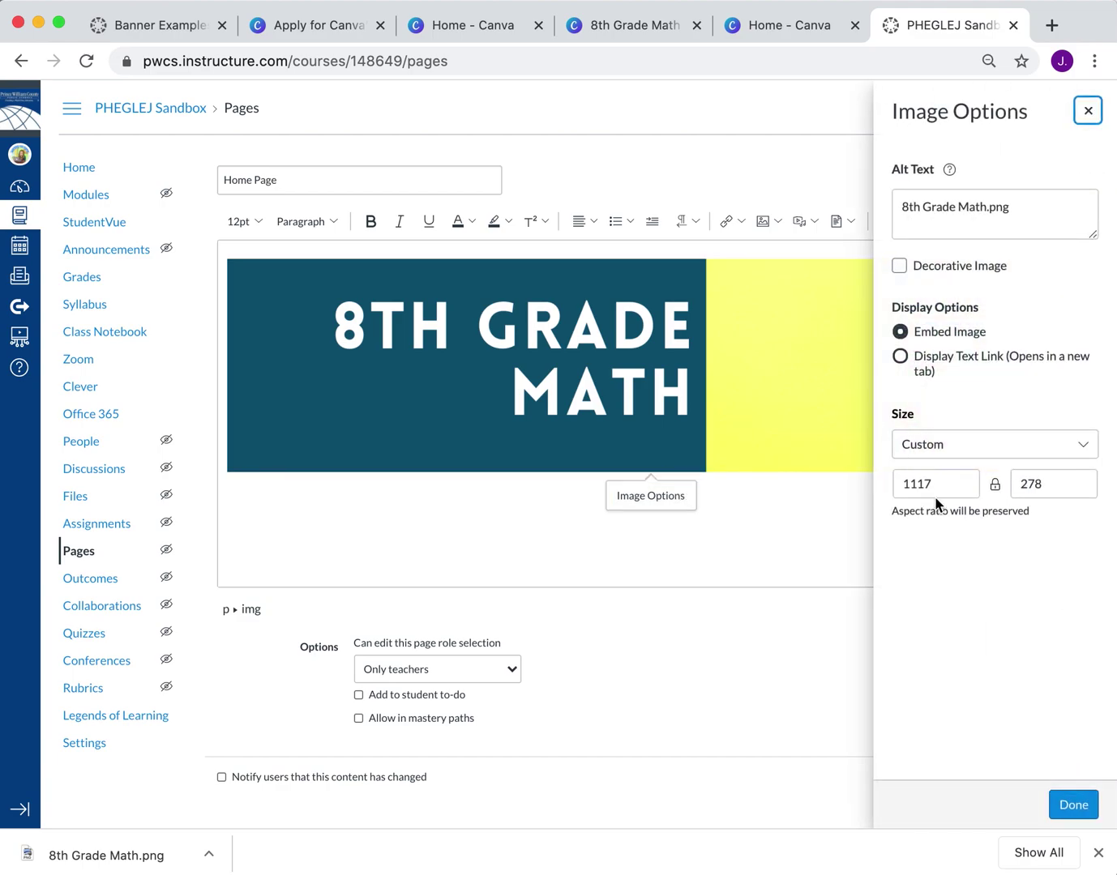
pyautogui.click(1022, 208)
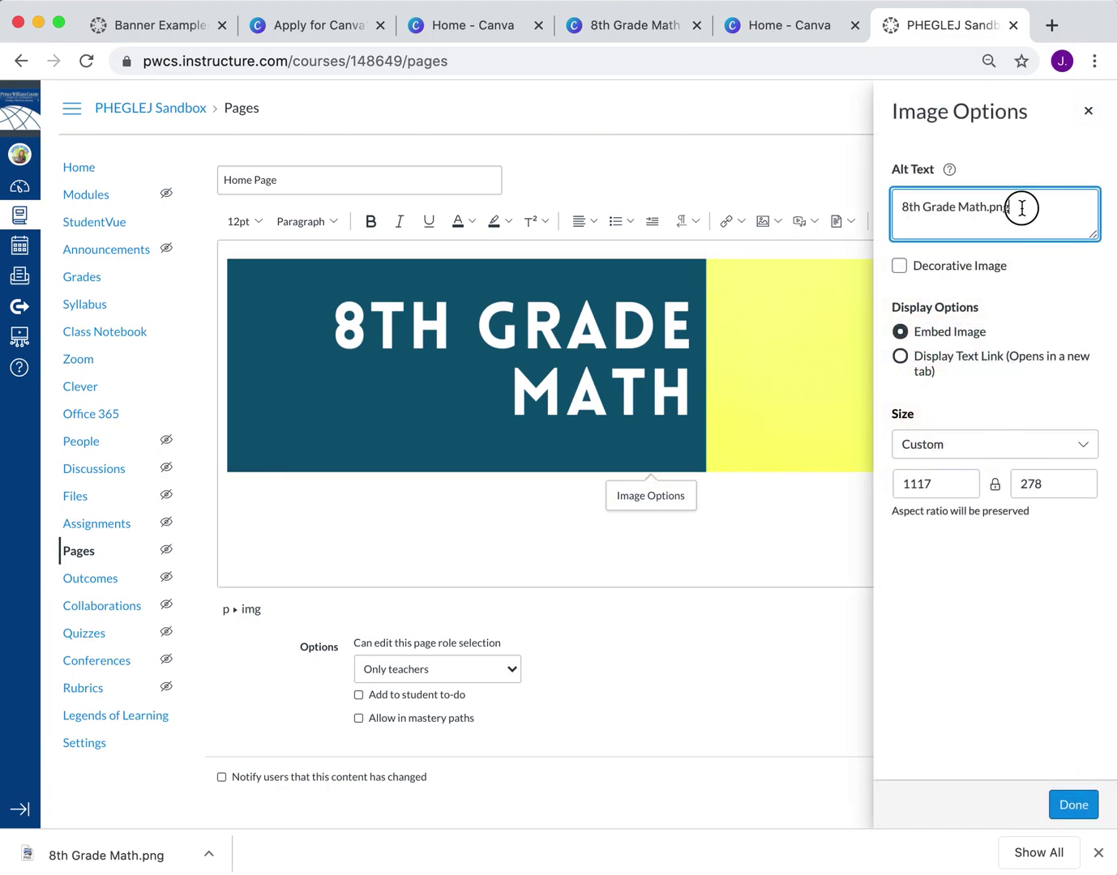
pyautogui.moveTo(1021, 208); pyautogui.dragTo(985, 208)
pyautogui.press('BackSpace')
pyautogui.write('Banner')
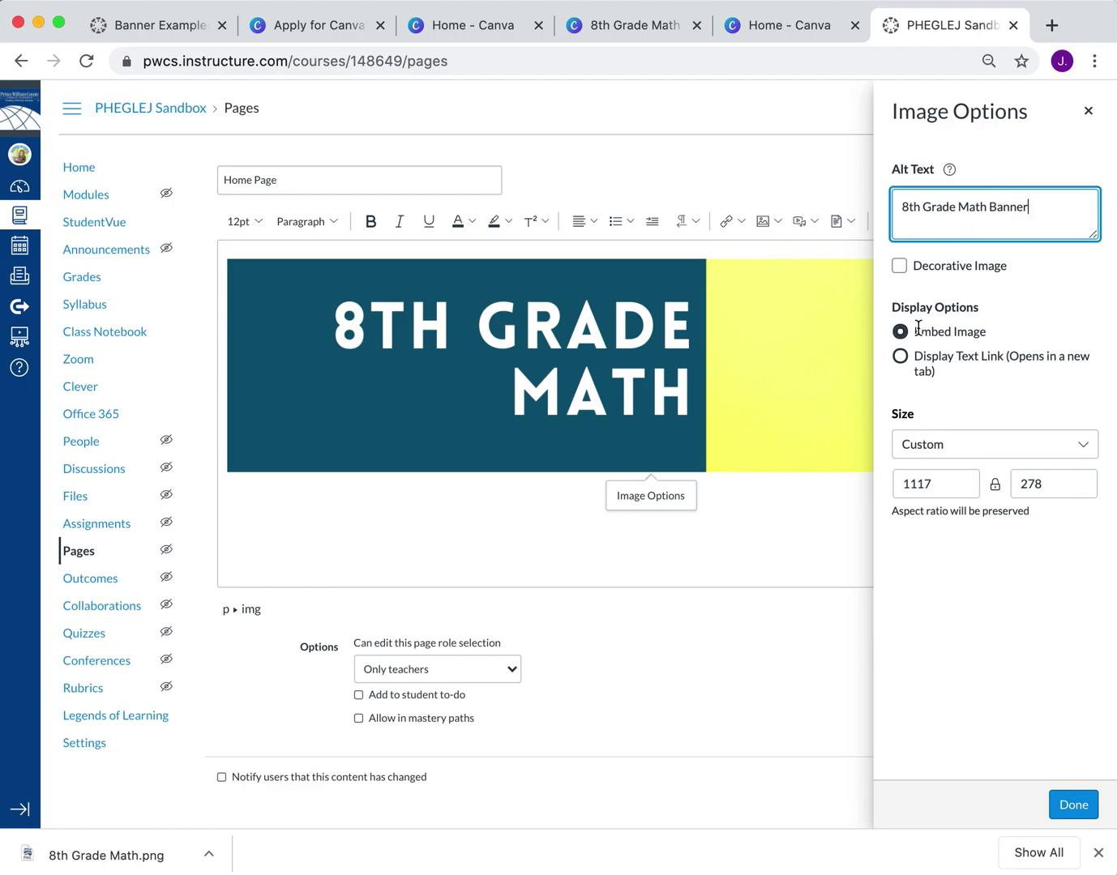
pyautogui.click(900, 266)
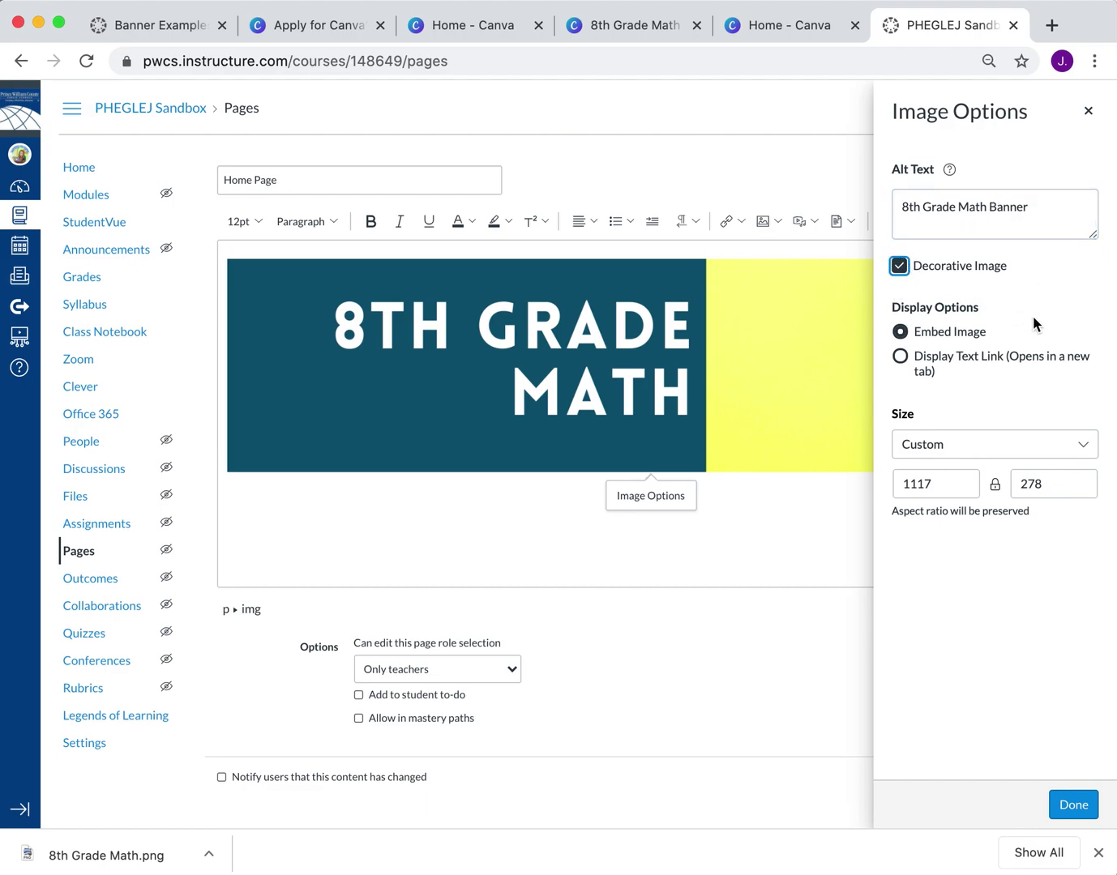
pyautogui.click(1066, 811)
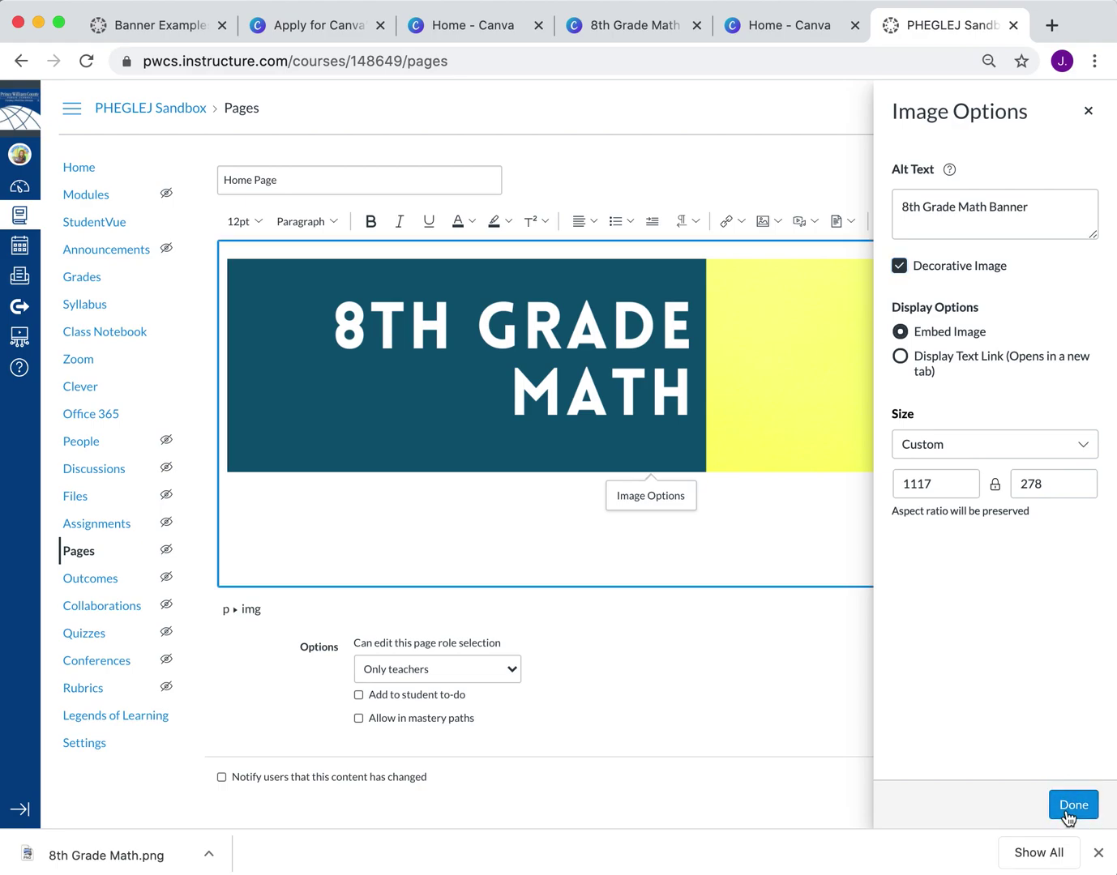
pyautogui.click(728, 392)
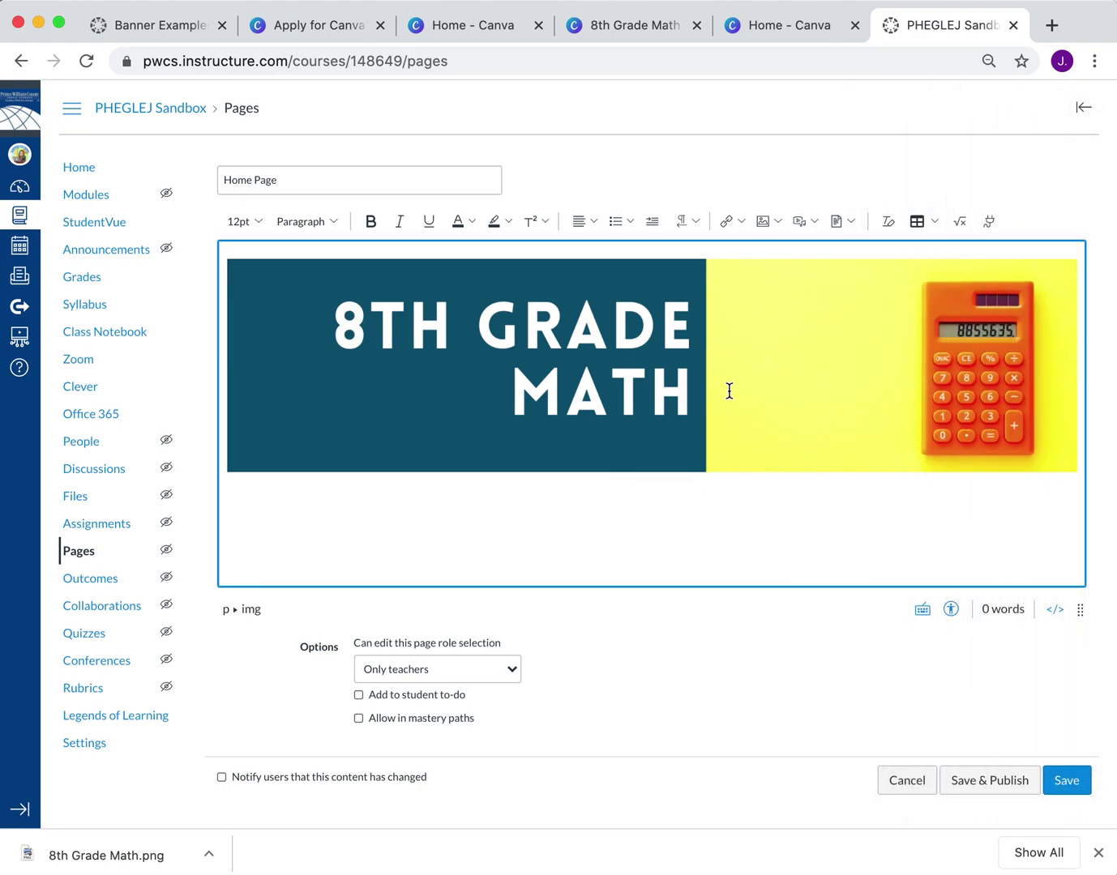
# Step: Align the banner to the centre and save the page, shown as Home Page-2
pyautogui.click(595, 225)
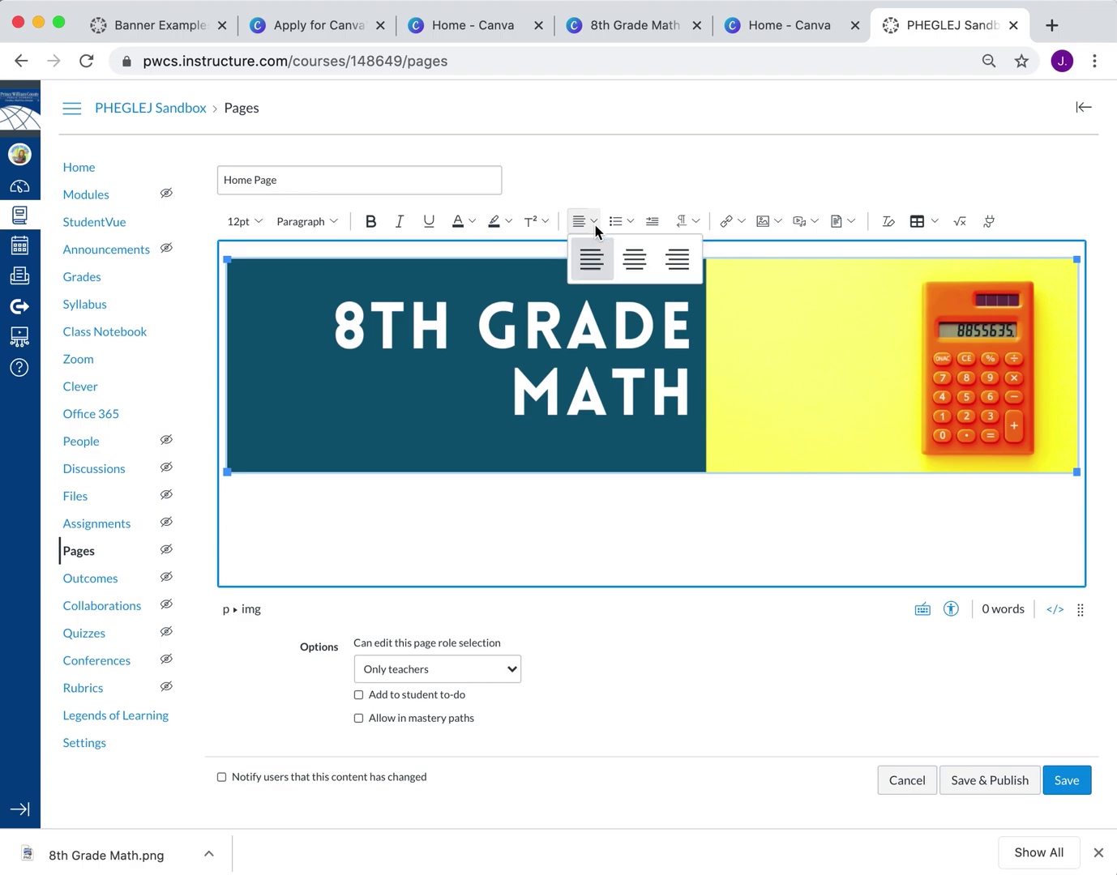
pyautogui.click(633, 273)
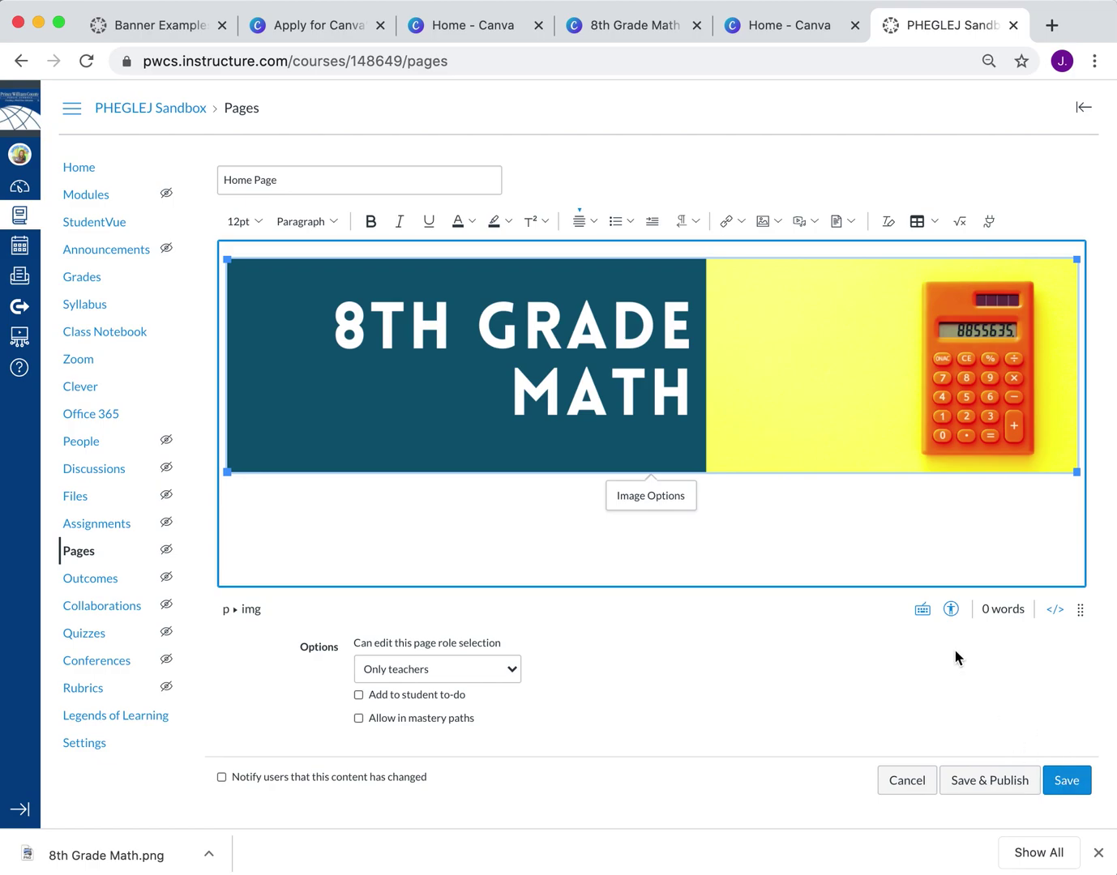
pyautogui.click(1067, 781)
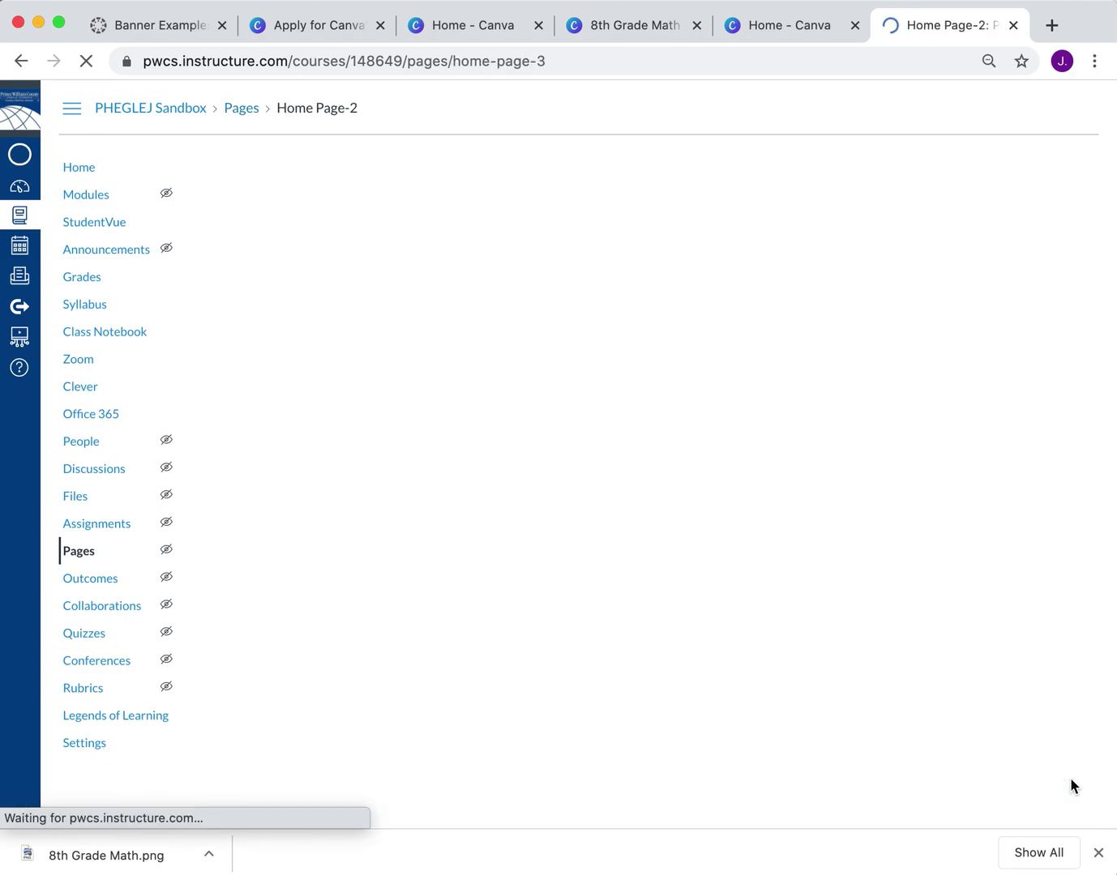